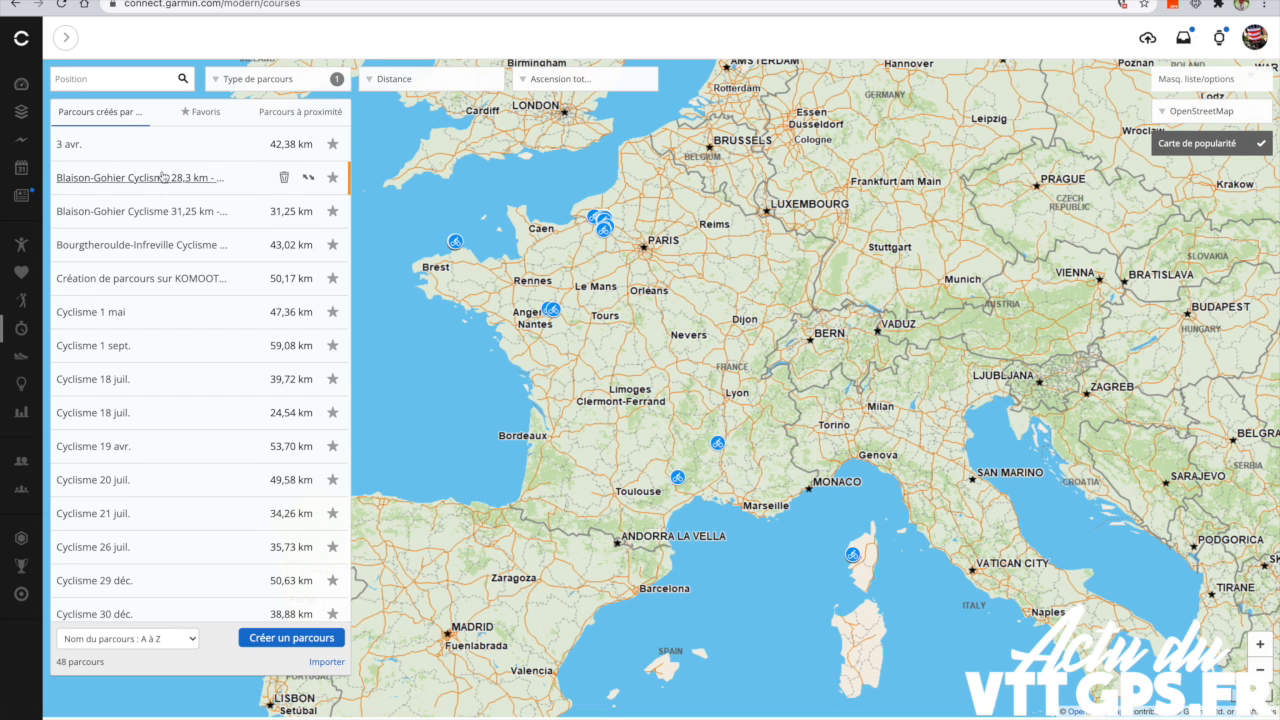
Step: Open the Parcours page from the Entraînement section
mouse_move(26, 42)
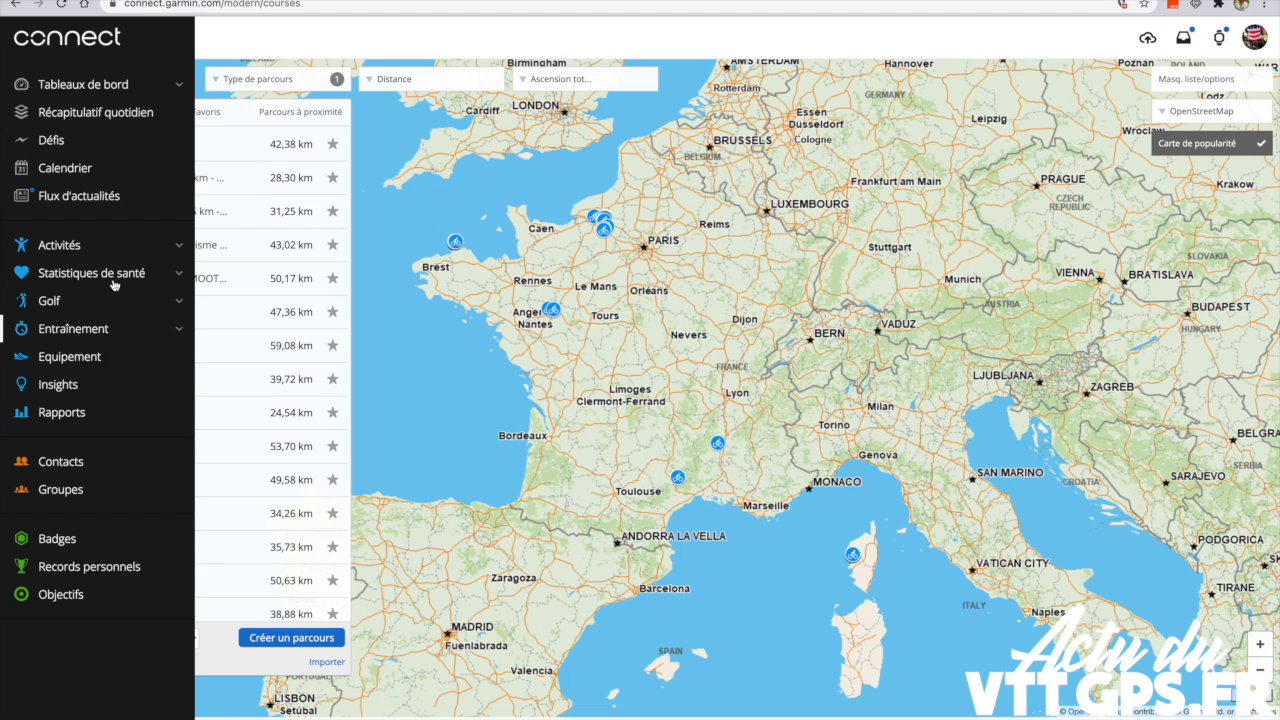
left_click(145, 331)
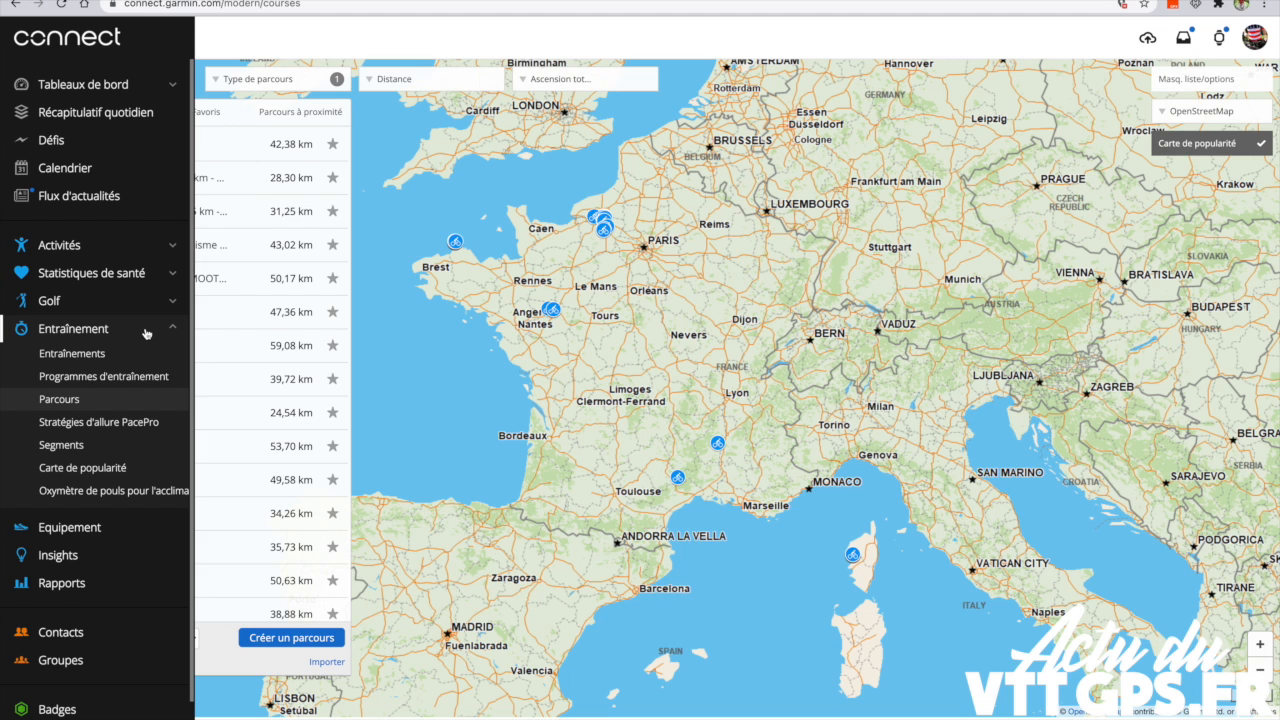
left_click(76, 403)
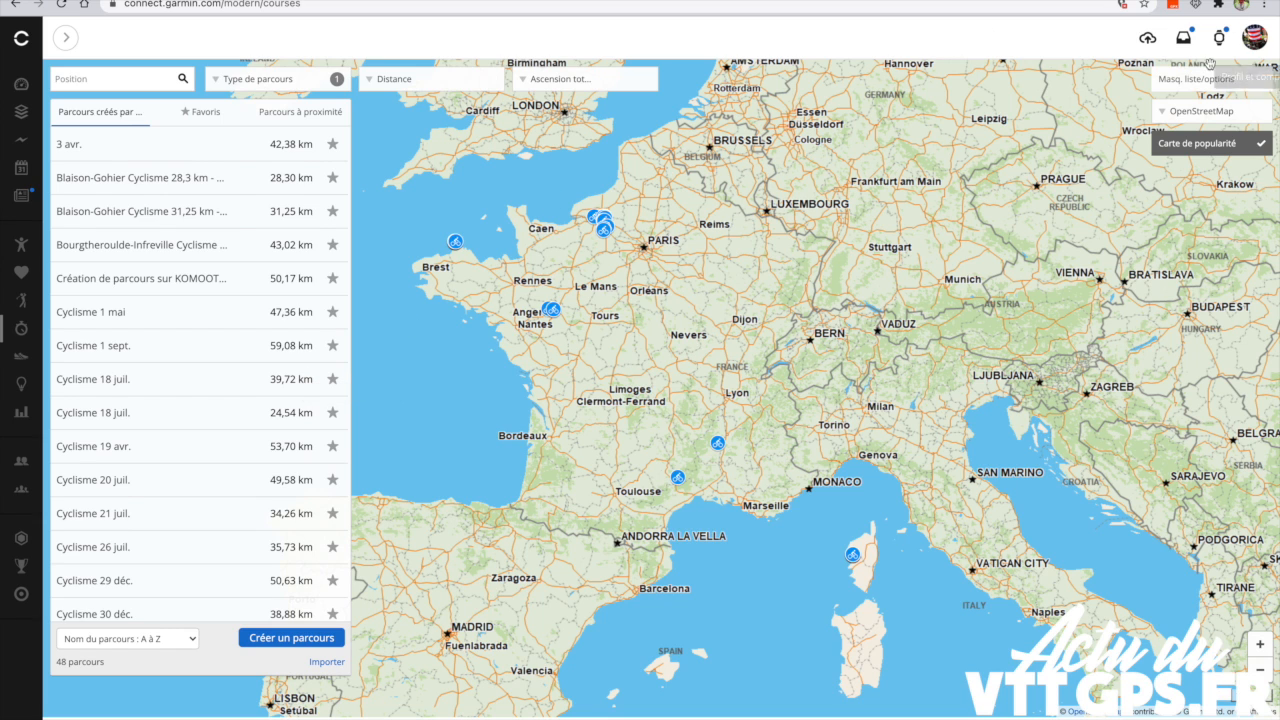
left_click(1213, 113)
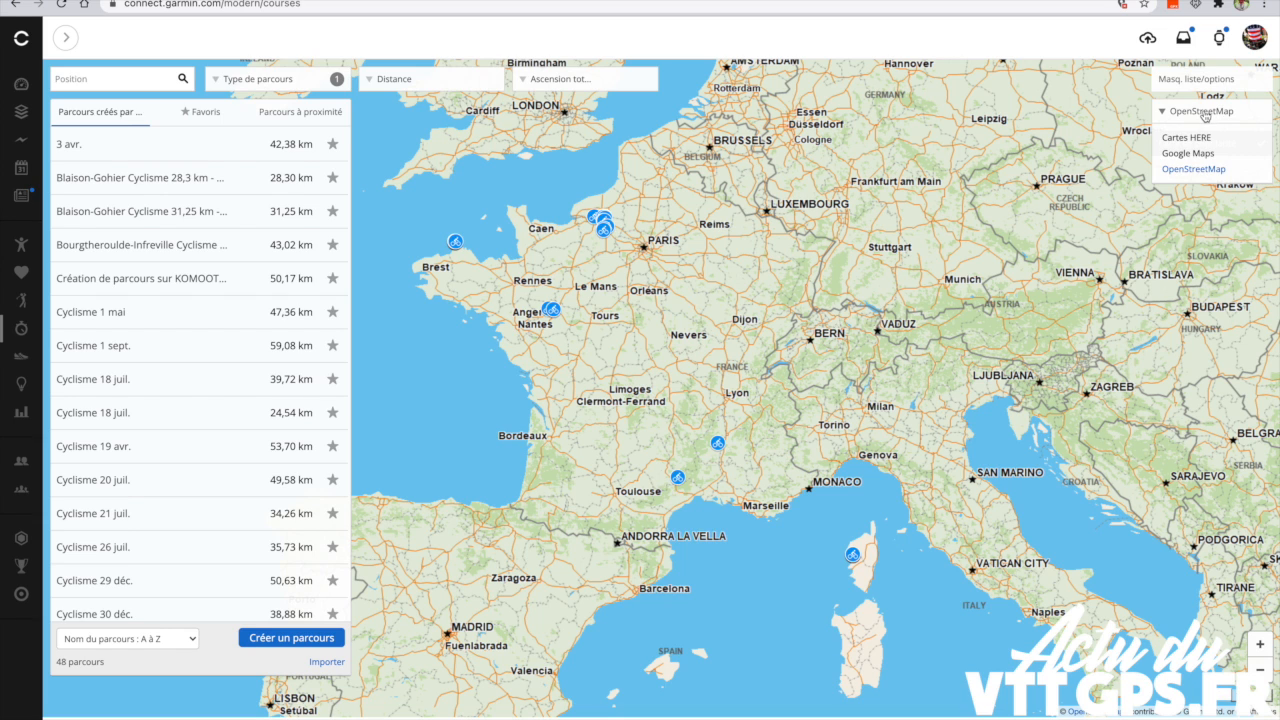
left_click(1208, 112)
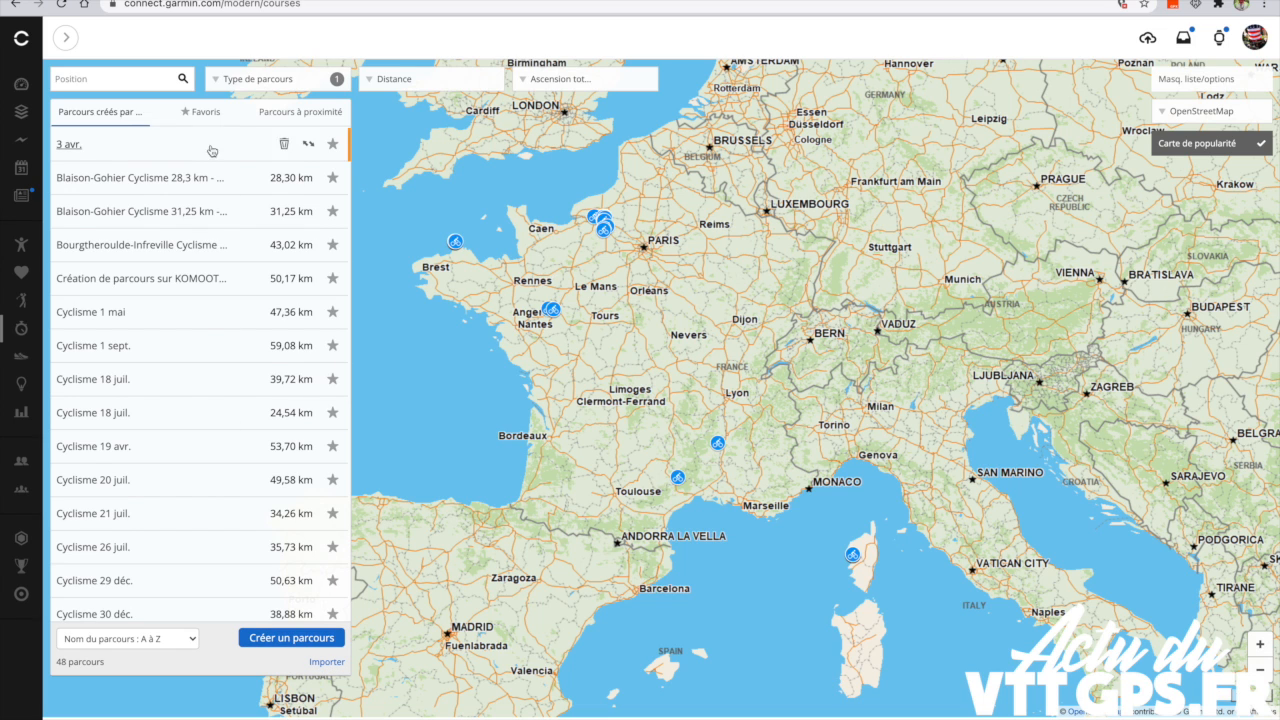
scroll(171, 545, "down", 1)
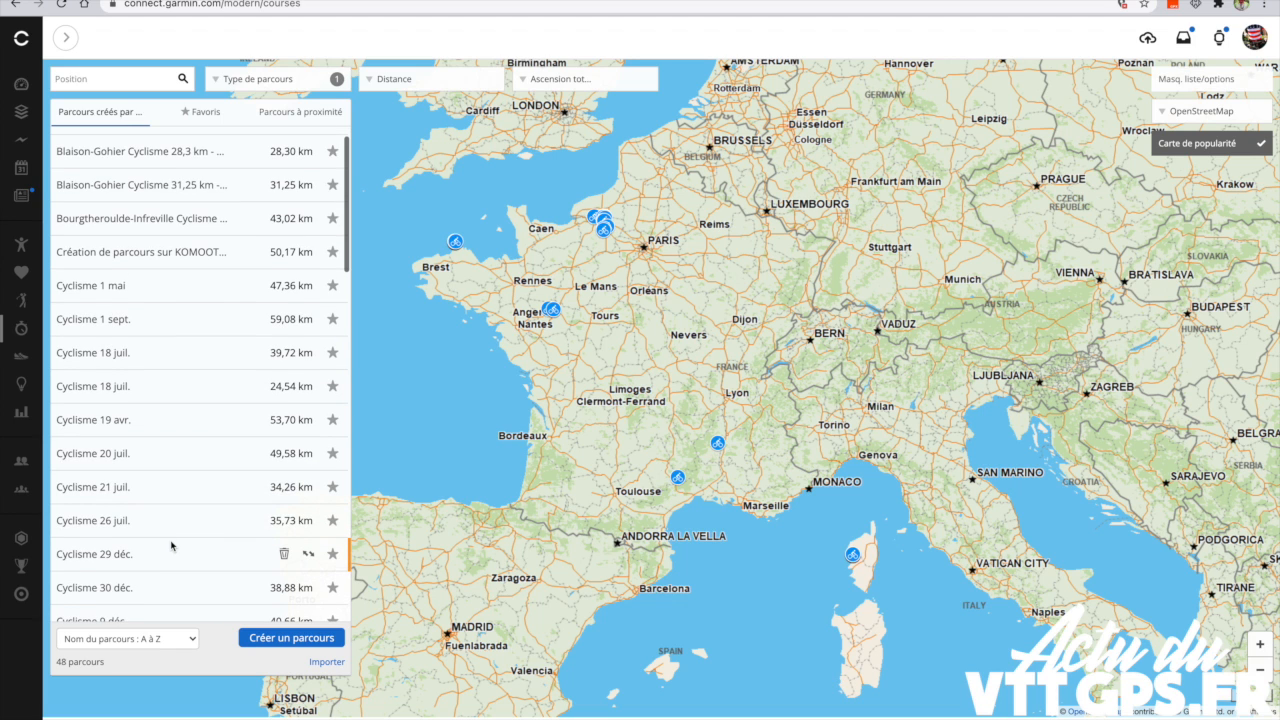
left_click(332, 151)
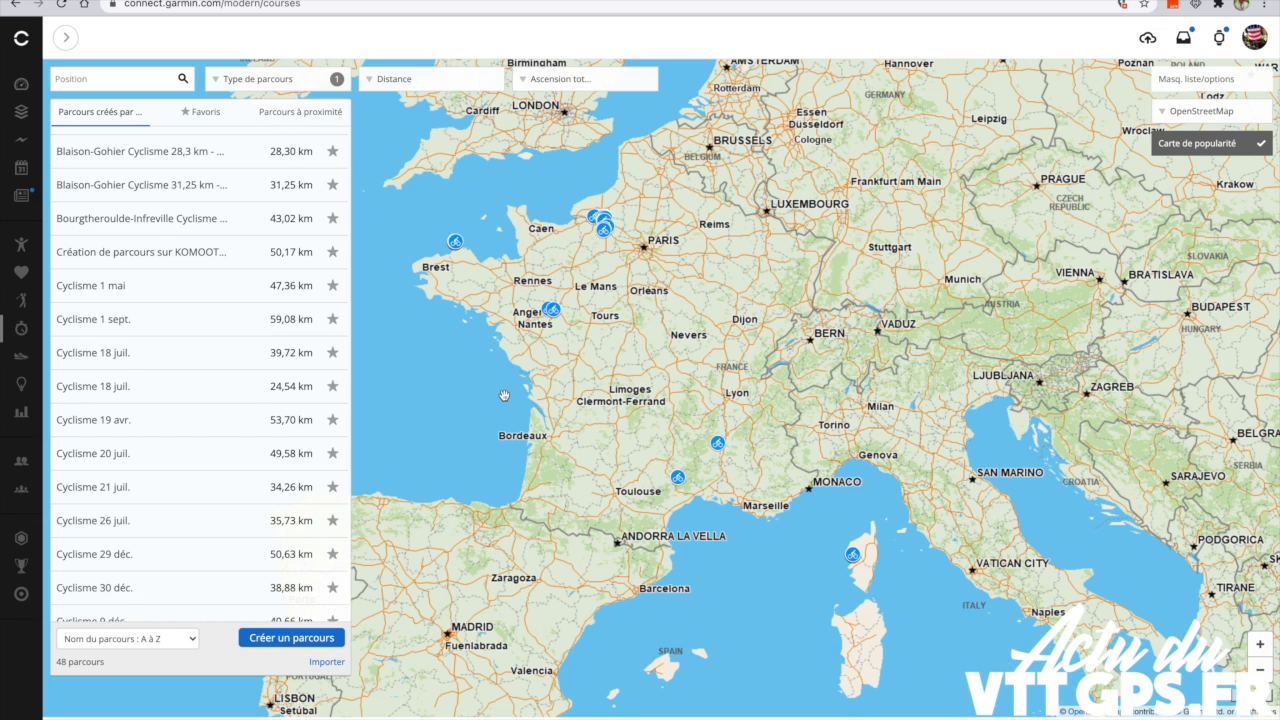
Step: Start a new course with OpenStreetMap, choosing VTT as the course type and Personnalisé as the tracing method
left_click(313, 645)
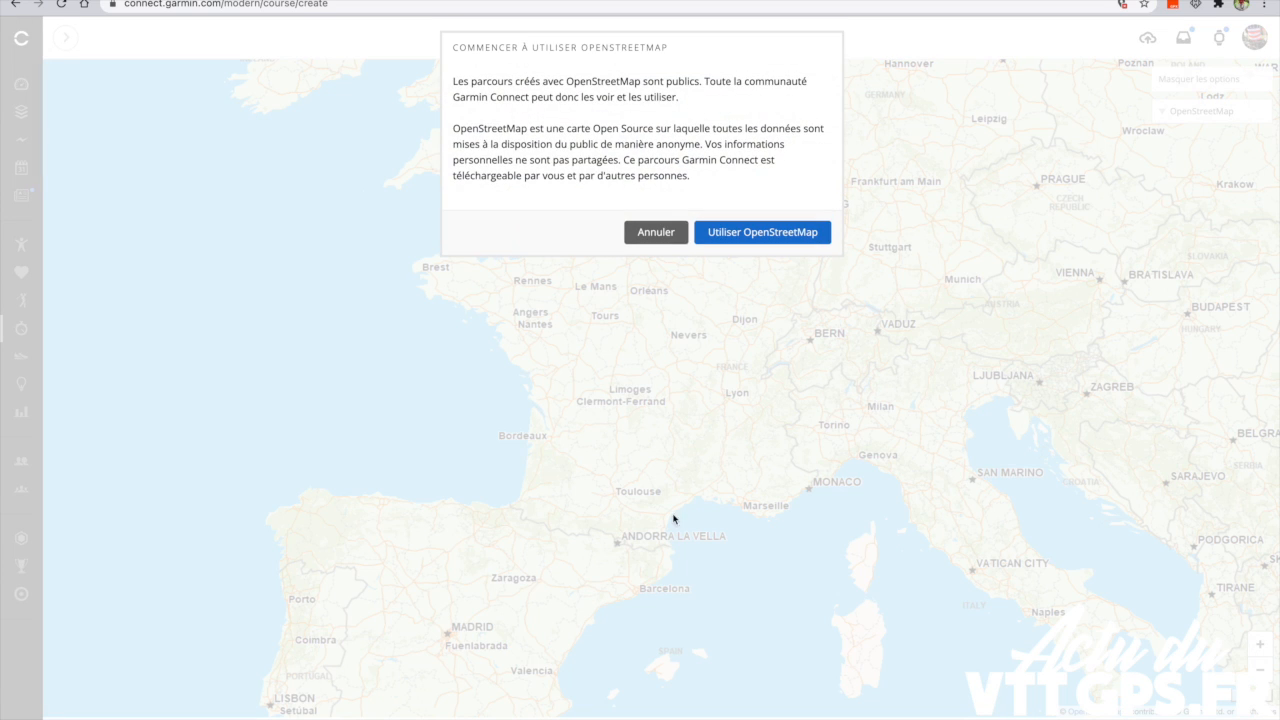
left_click(771, 240)
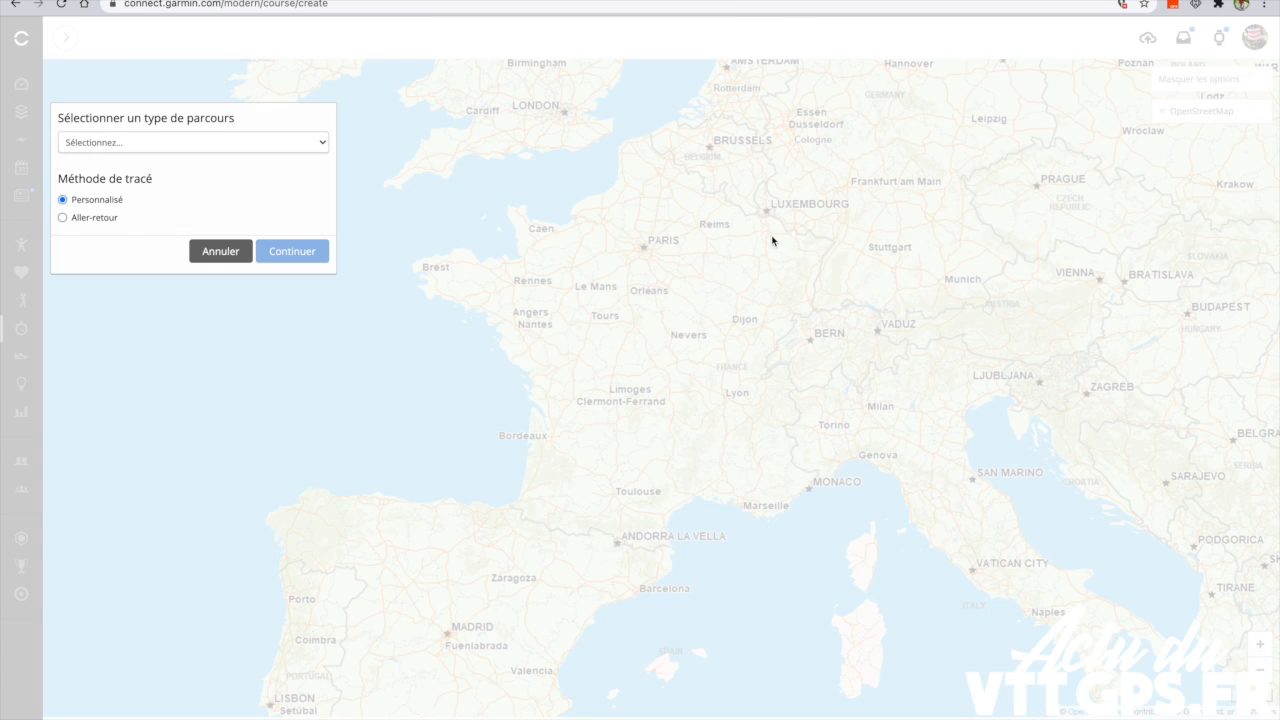
left_click(245, 146)
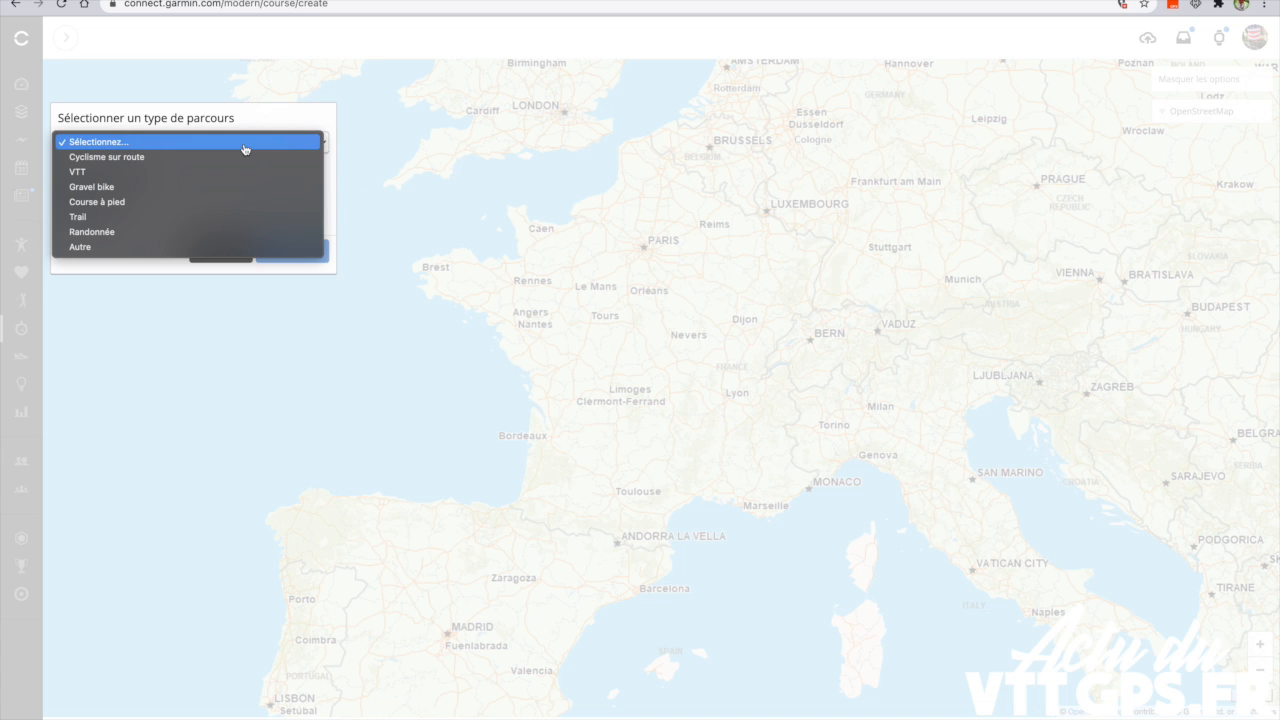
left_click(157, 174)
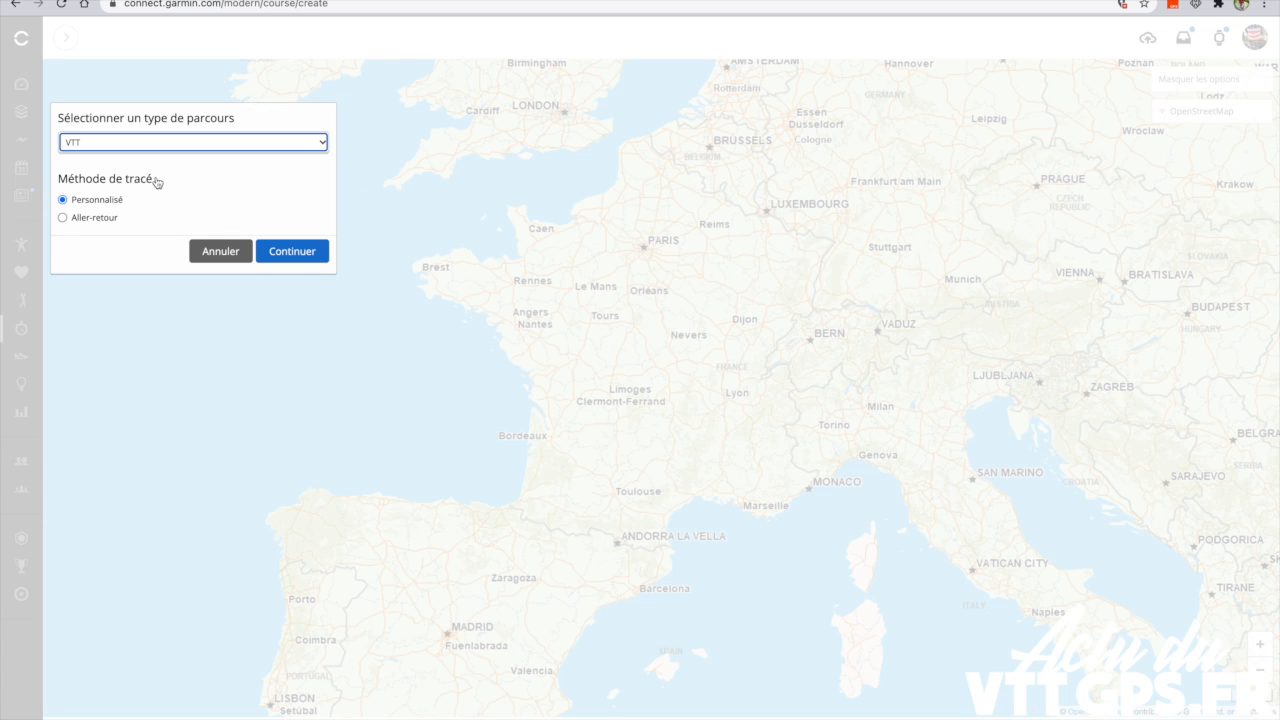
scroll(96, 207, "down", 1)
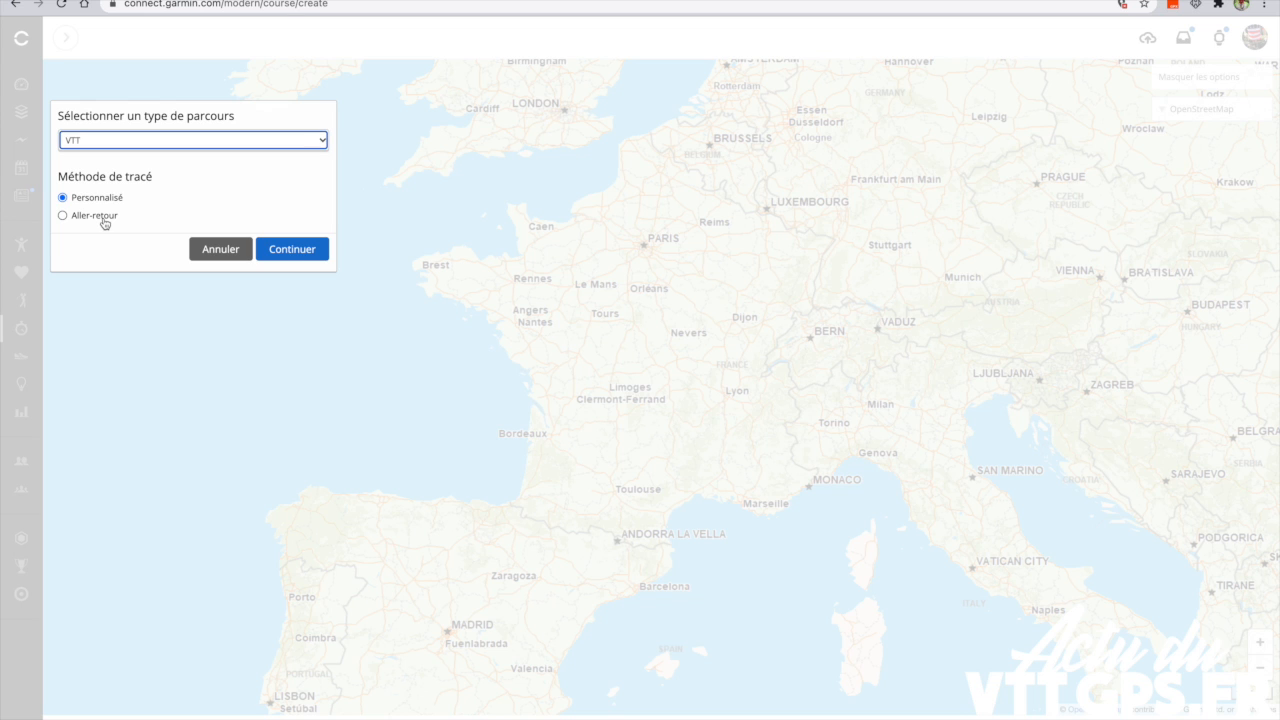
left_click(302, 251)
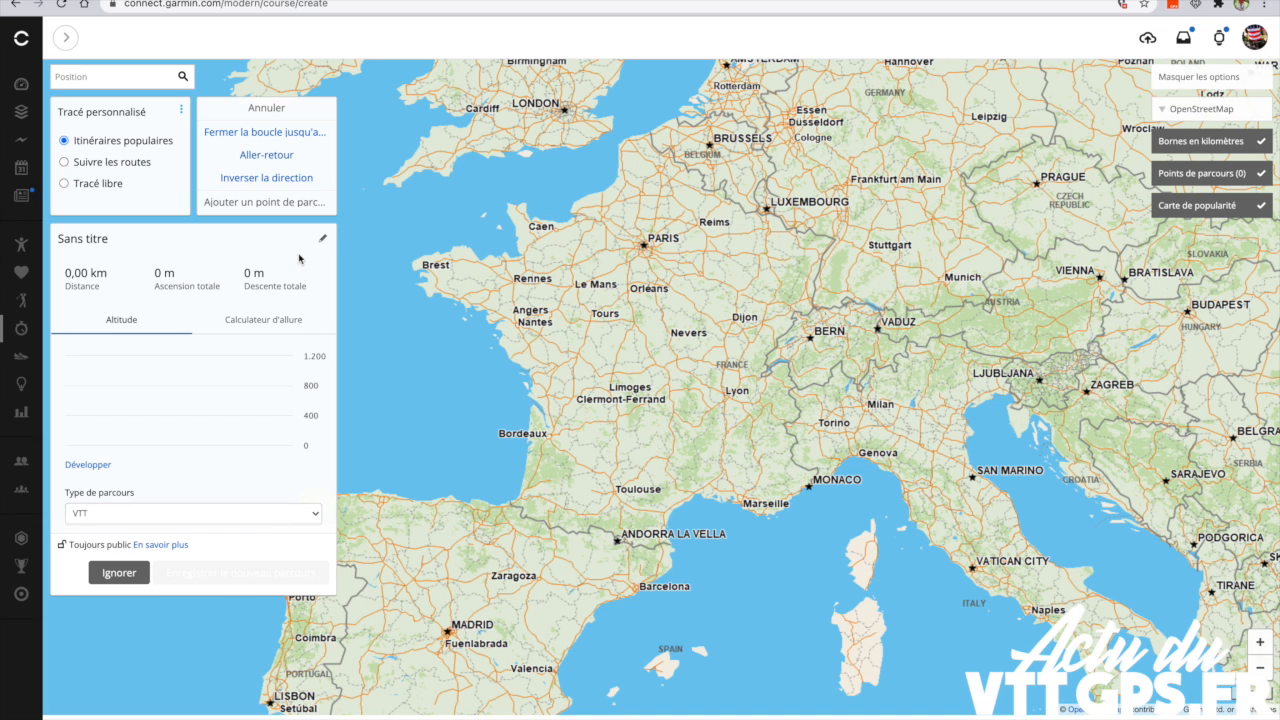
Step: Search the map for the location "pont de l'arche"
left_click(122, 78)
type("pont de l'")
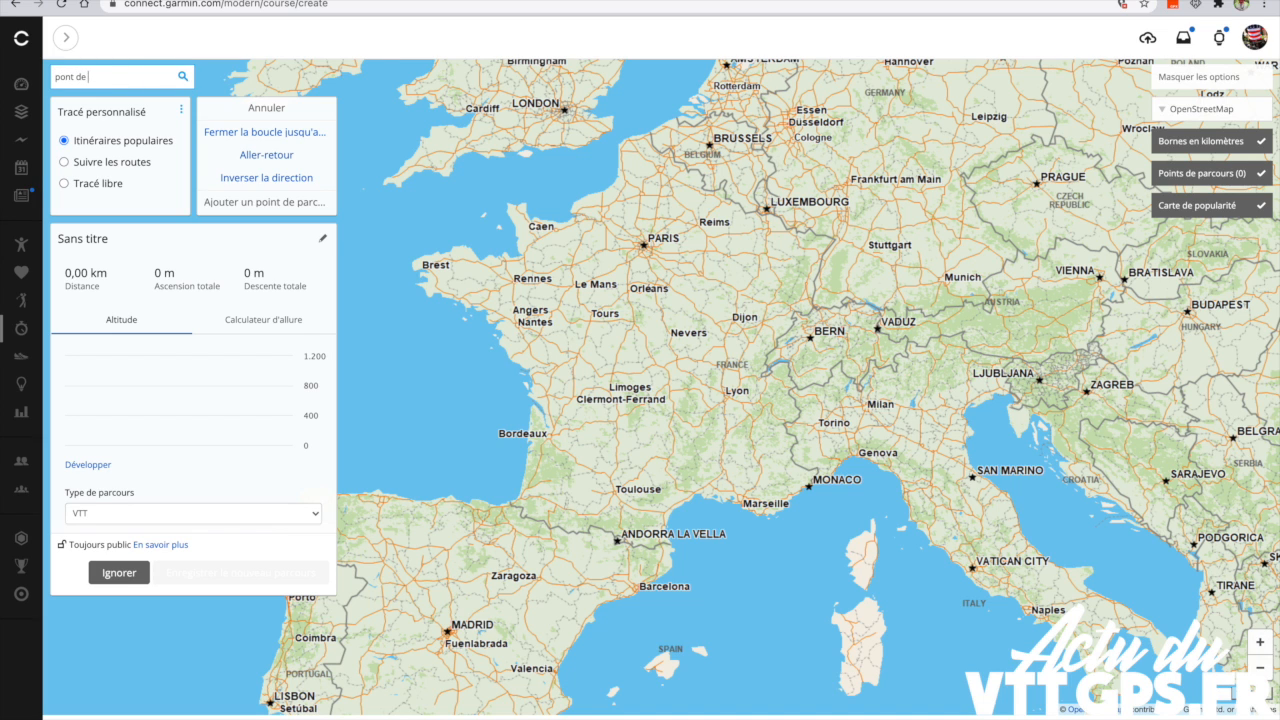
type("arche")
key("Return")
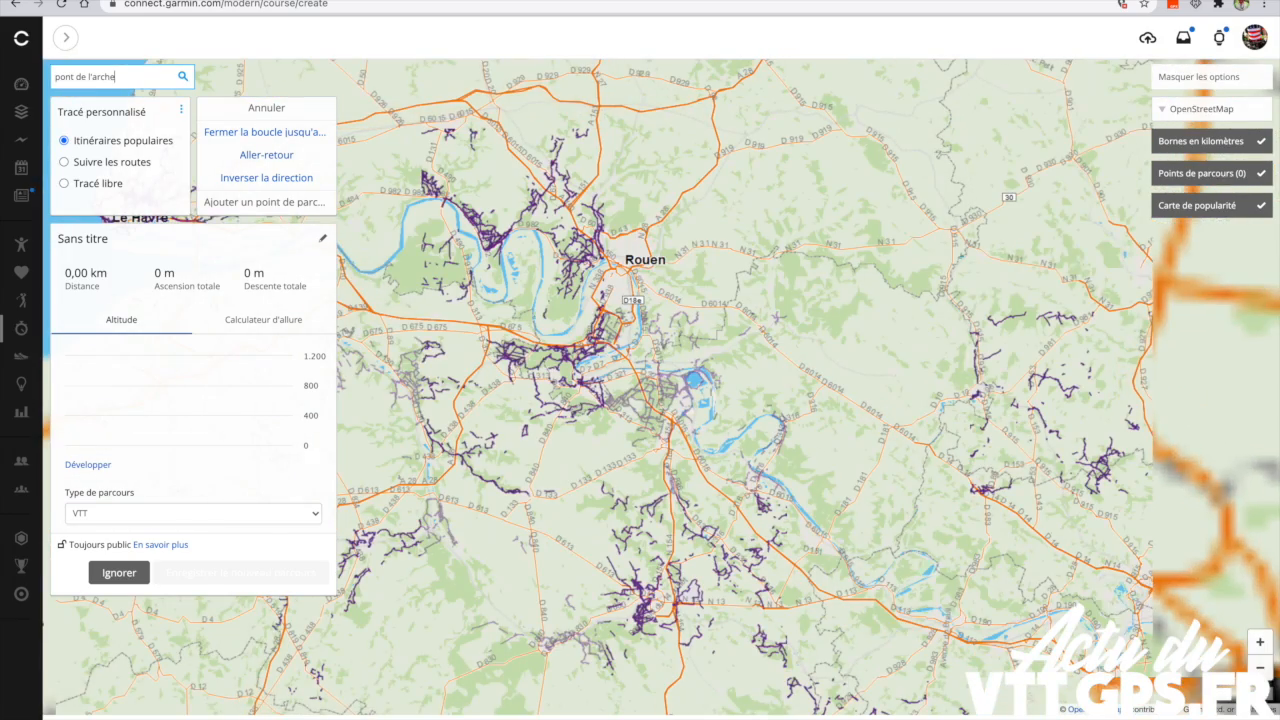
Step: Place the course's start point on the popular trail at the forest edge south of Pont-de-l'Arche, near Chemin de la Borde
scroll(600, 333, "up", 3)
scroll(600, 333, "up", 2)
scroll(600, 333, "down", 2)
left_click_drag(923, 460, 832, 268)
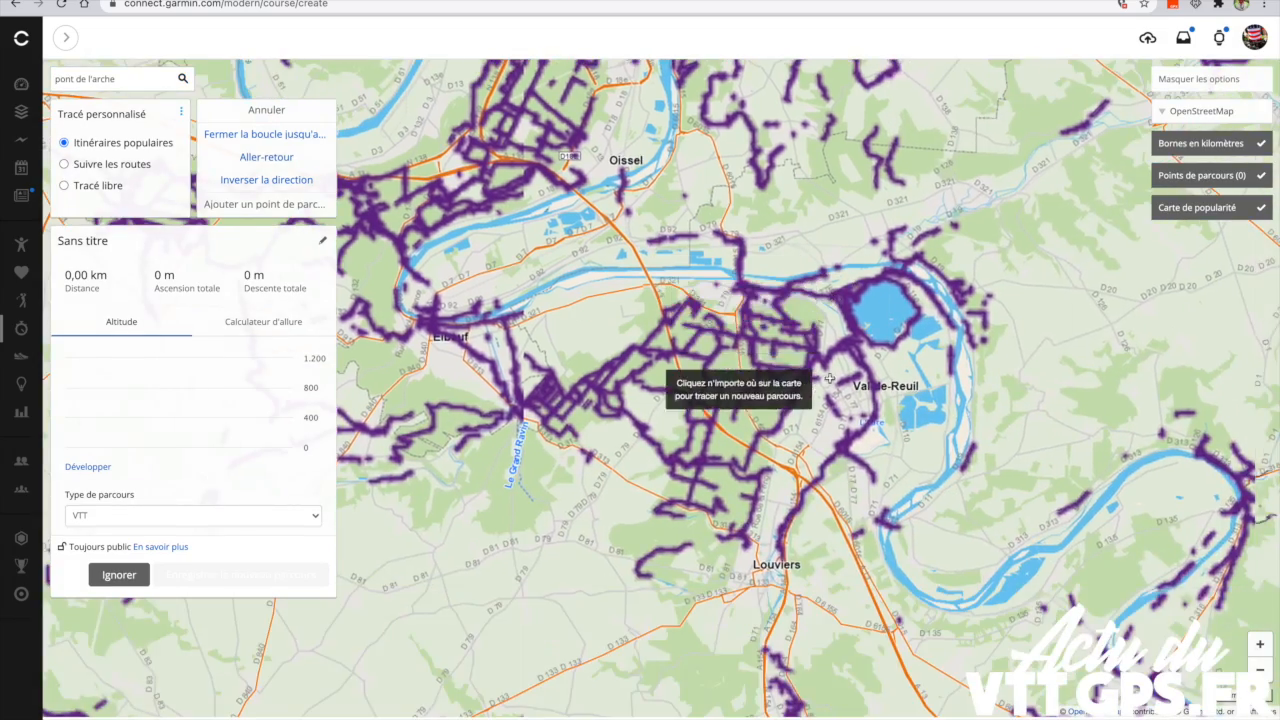
scroll(830, 378, "up", 3)
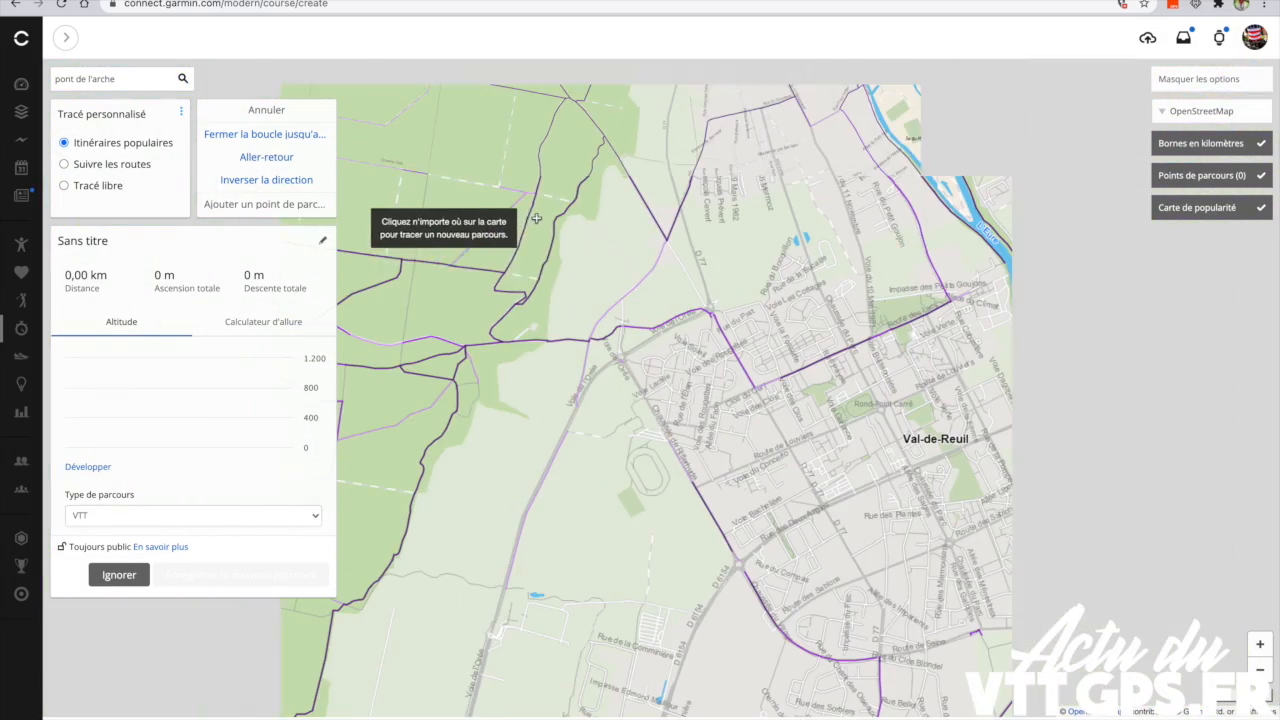
left_click_drag(530, 170, 1132, 579)
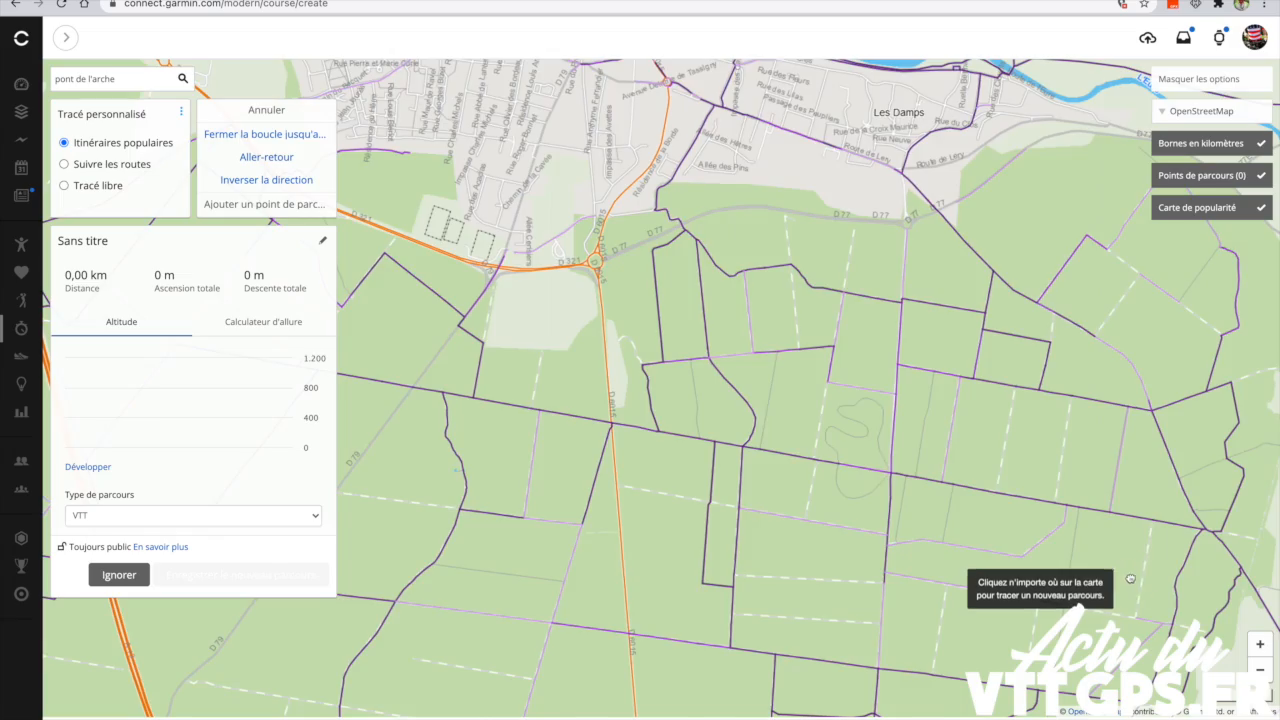
scroll(1132, 579, "down", 5)
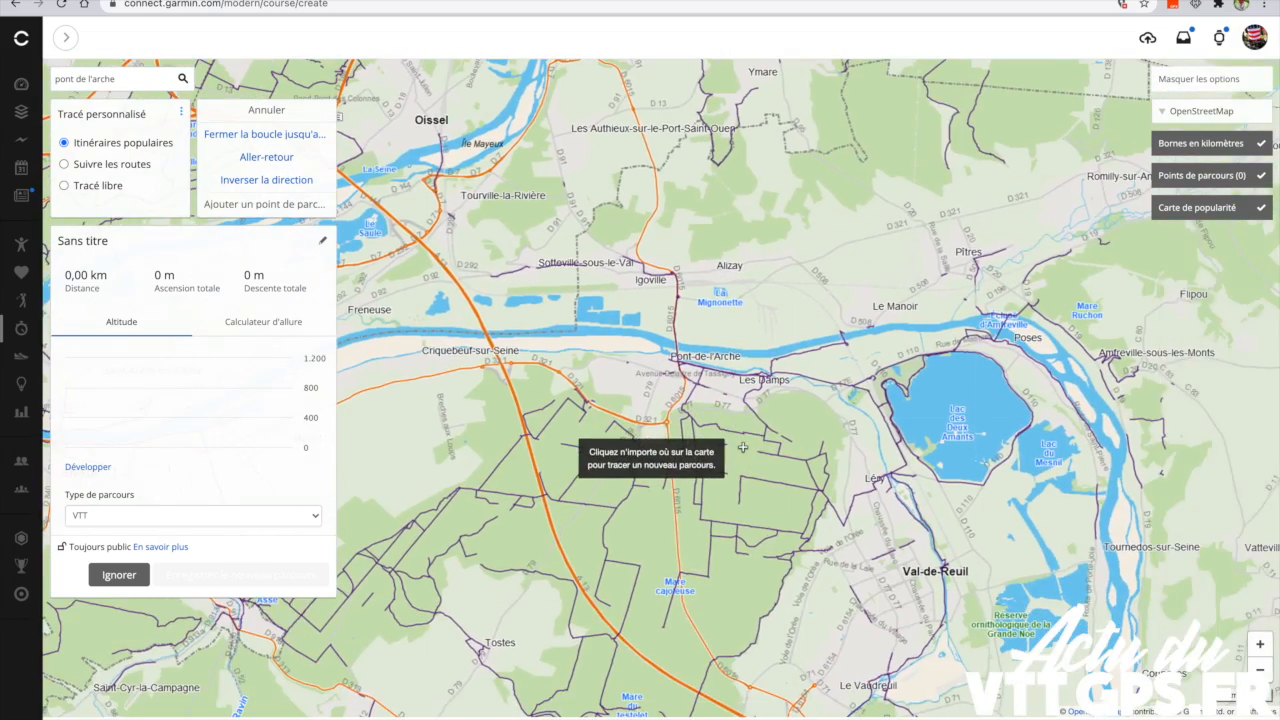
scroll(743, 447, "up", 5)
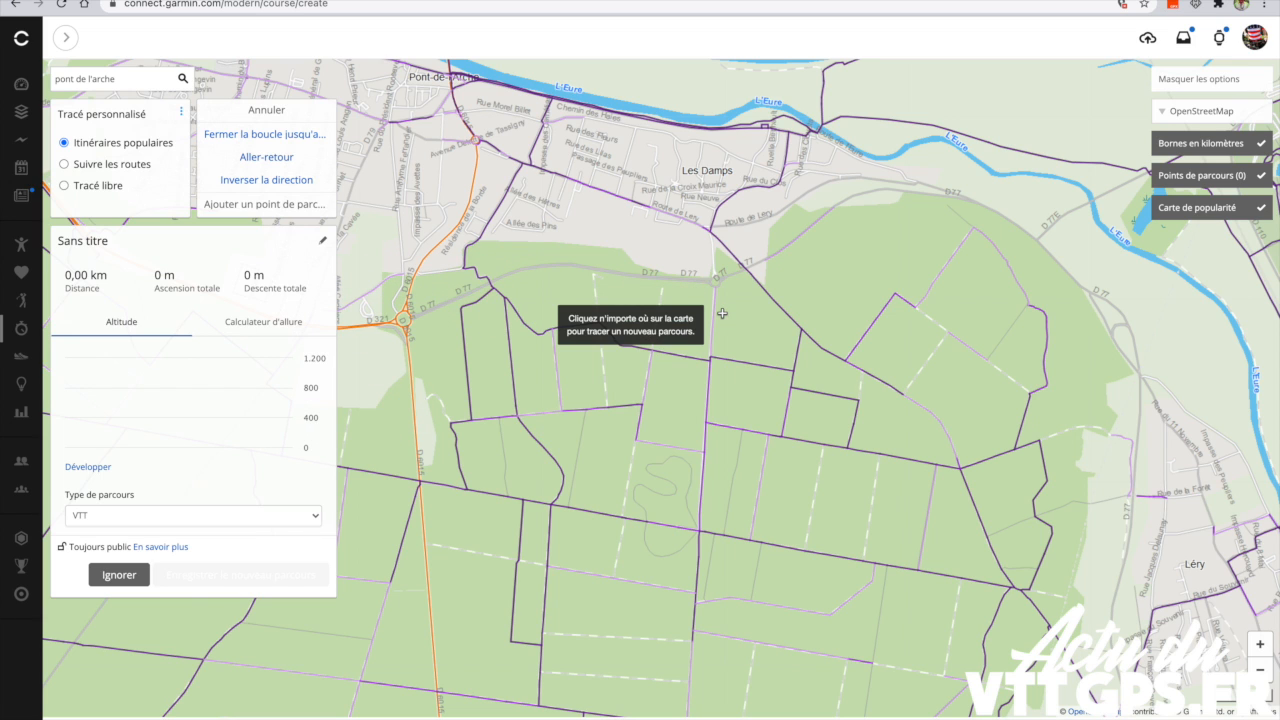
scroll(723, 315, "up", 3)
left_click_drag(634, 317, 952, 318)
scroll(793, 278, "down", 3)
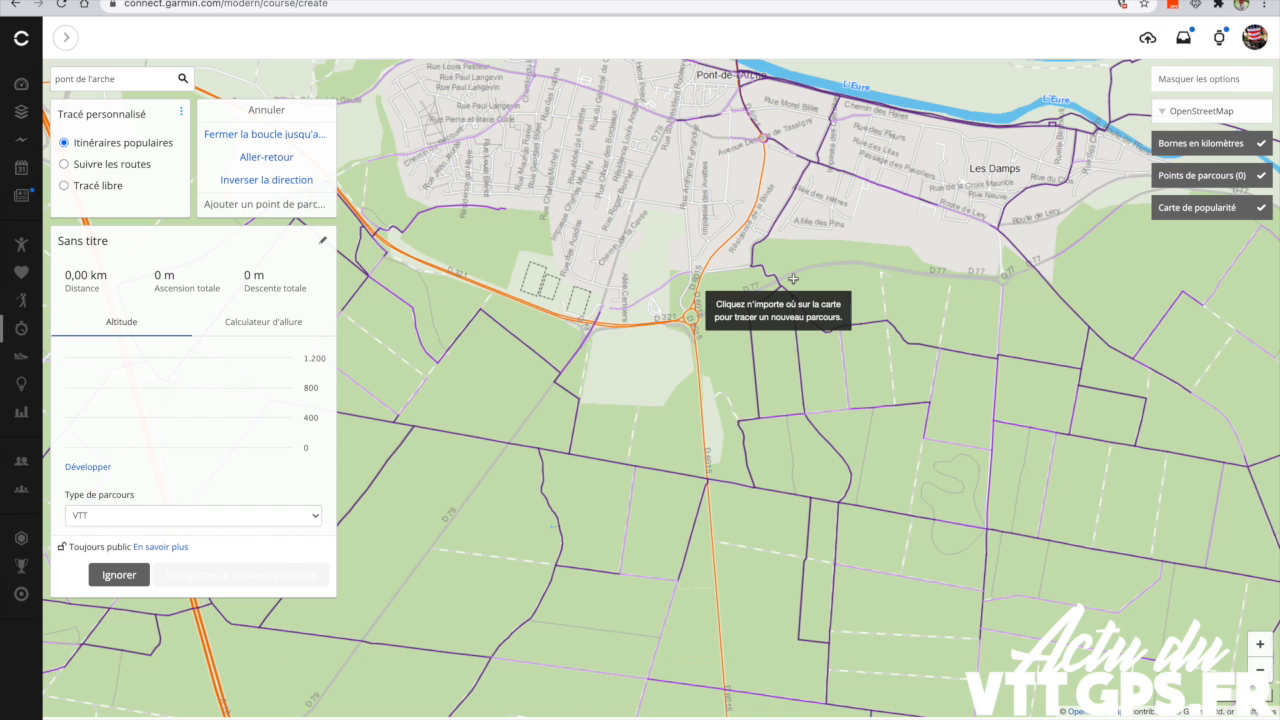
scroll(793, 278, "up", 2)
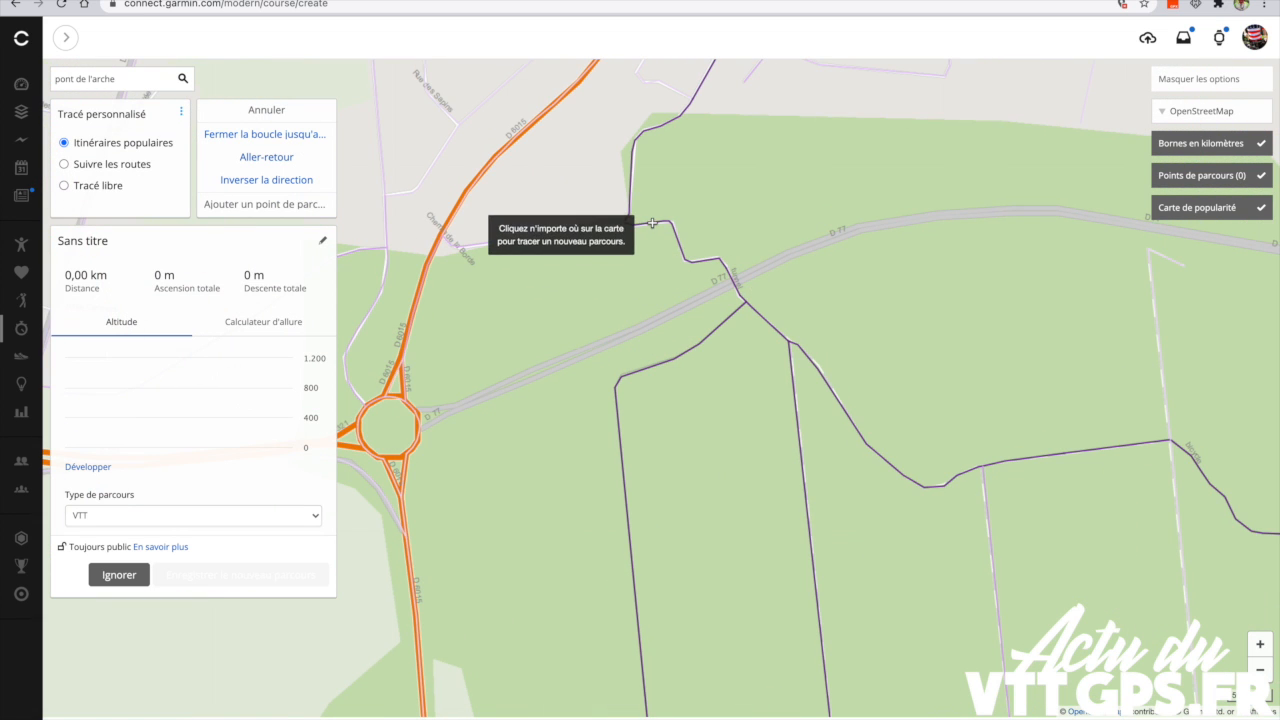
left_click(654, 228)
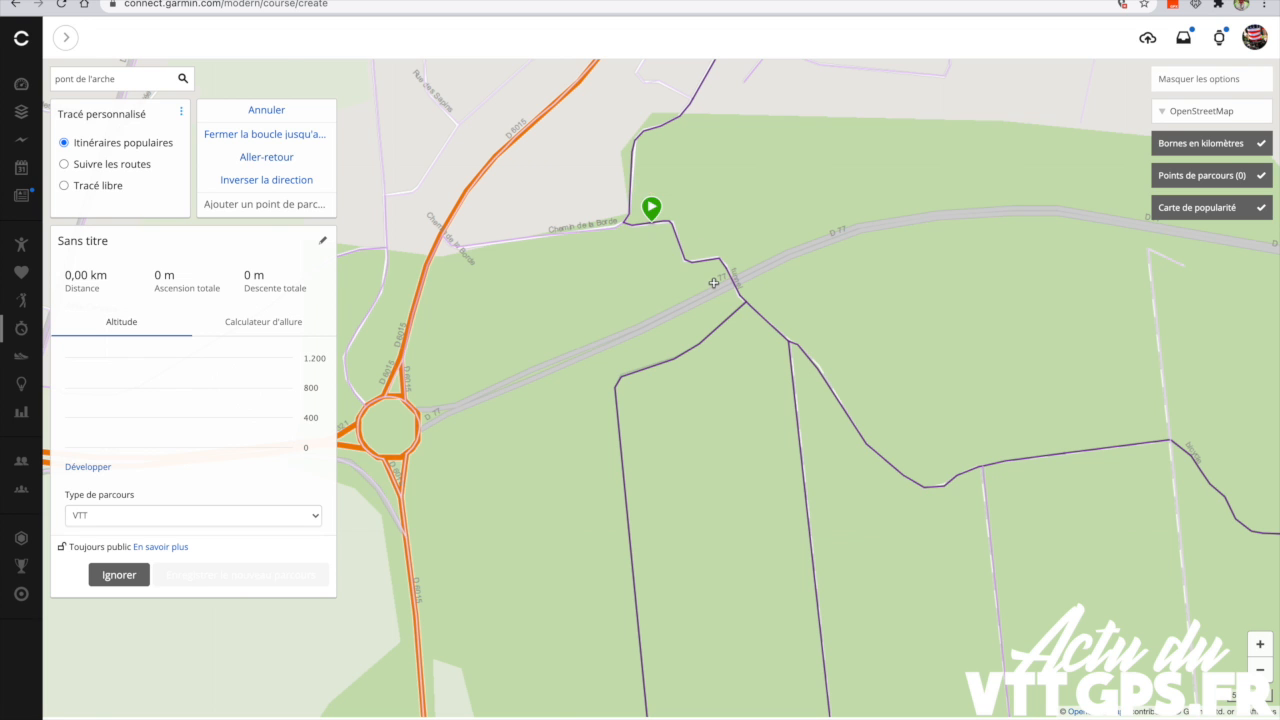
Step: Trace the course south along the forest trails to Route Forestière de Cobourg and back north towards the D 77, about 2.4 km in total
scroll(720, 400, "down", 1)
left_click_drag(720, 400, 717, 304)
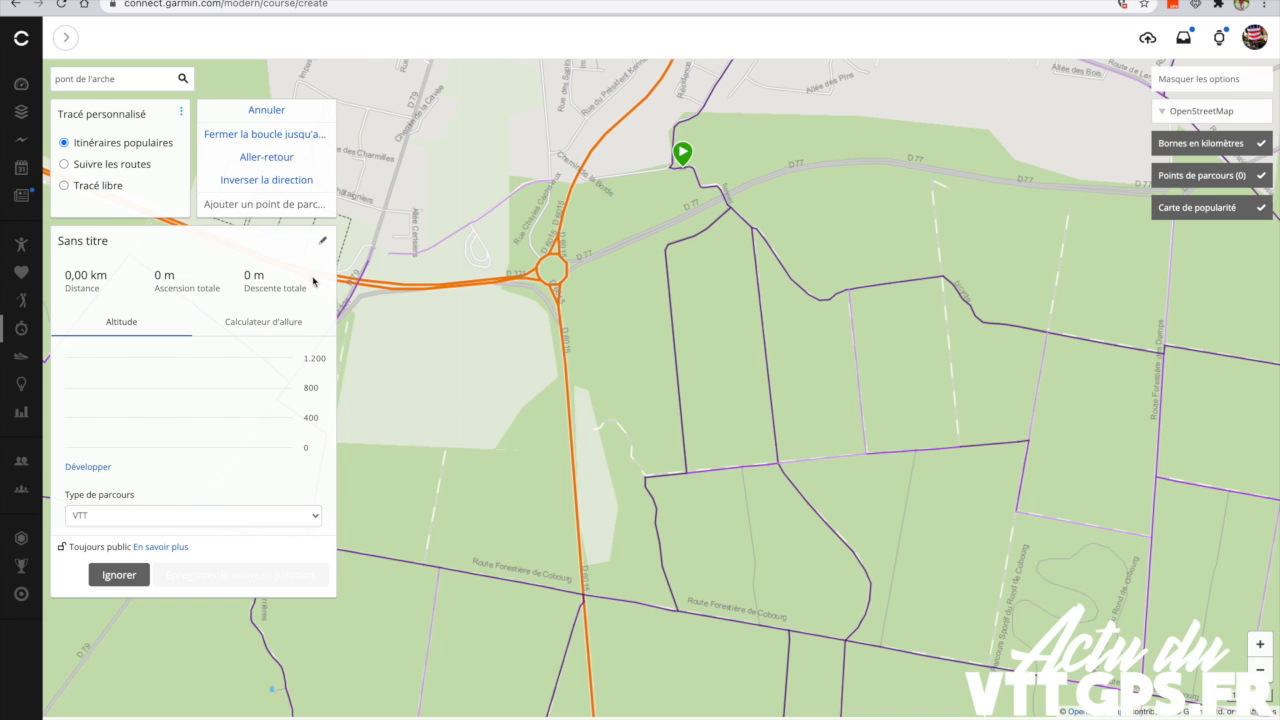
left_click(672, 330)
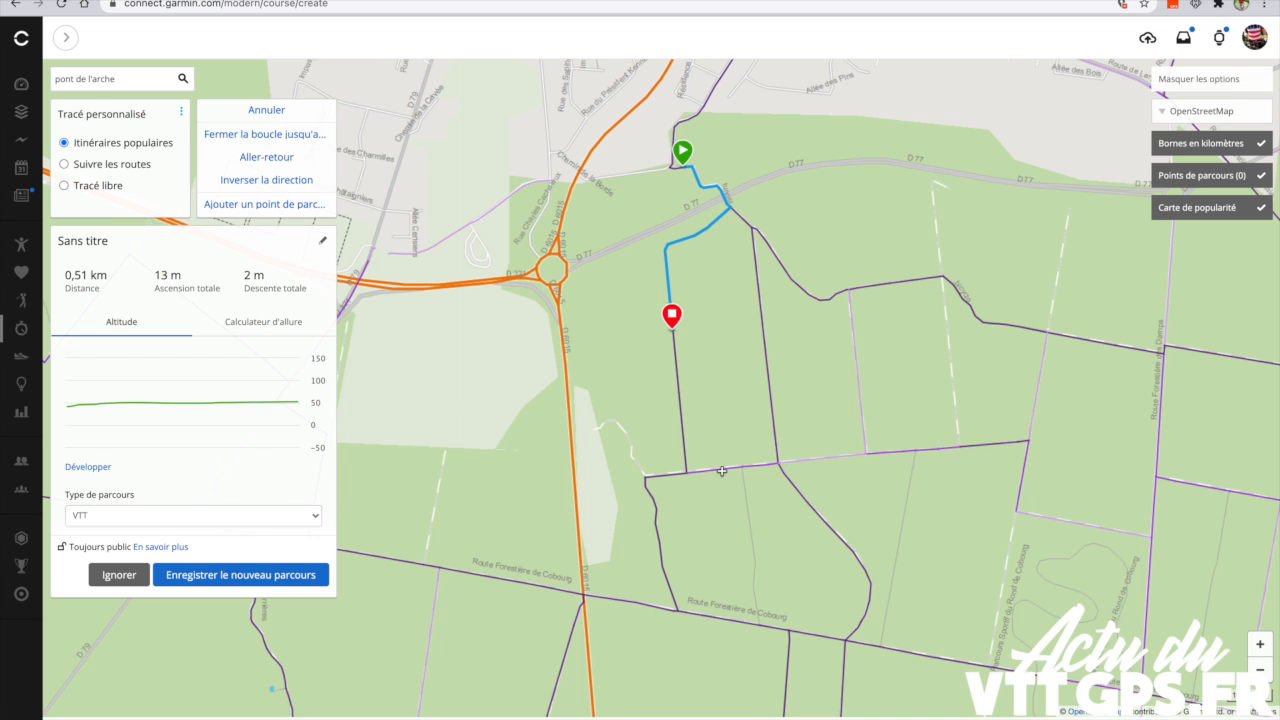
left_click(657, 545)
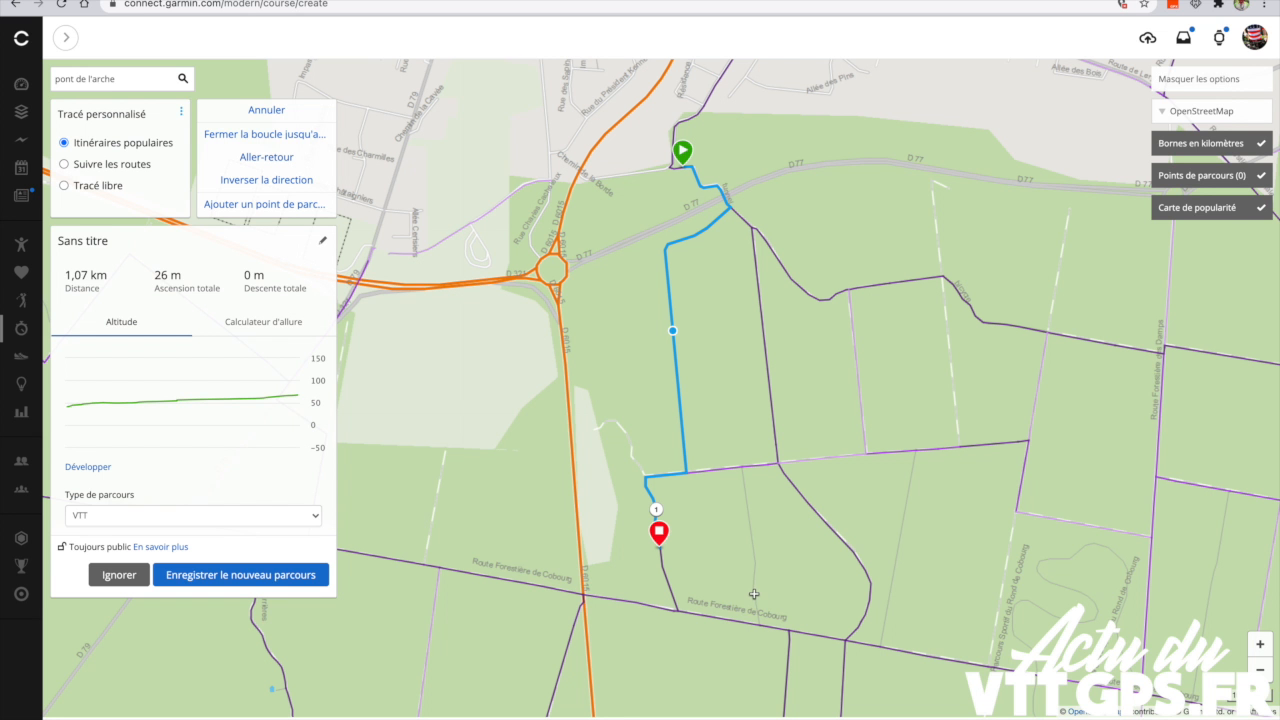
left_click(754, 594)
left_click(760, 467)
left_click(778, 258)
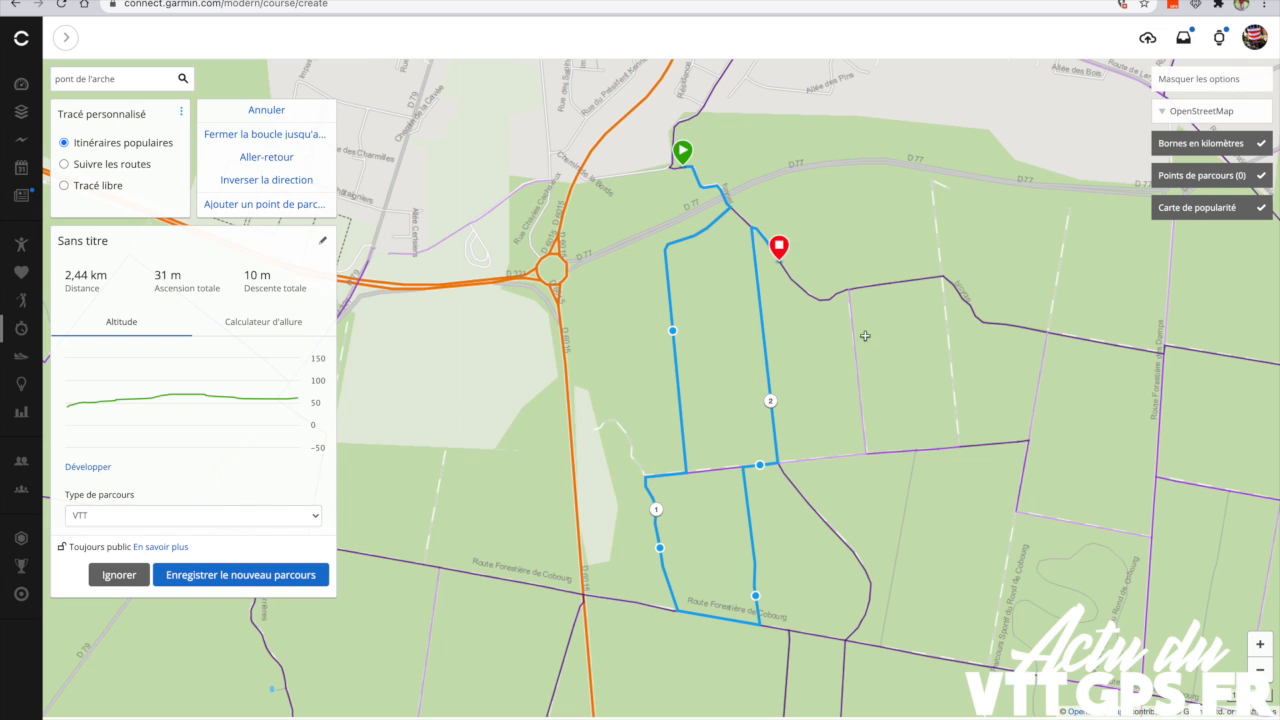
Step: Extend the course along the trails to the southeast and back to Route Forestière de Cobourg
left_click(853, 346)
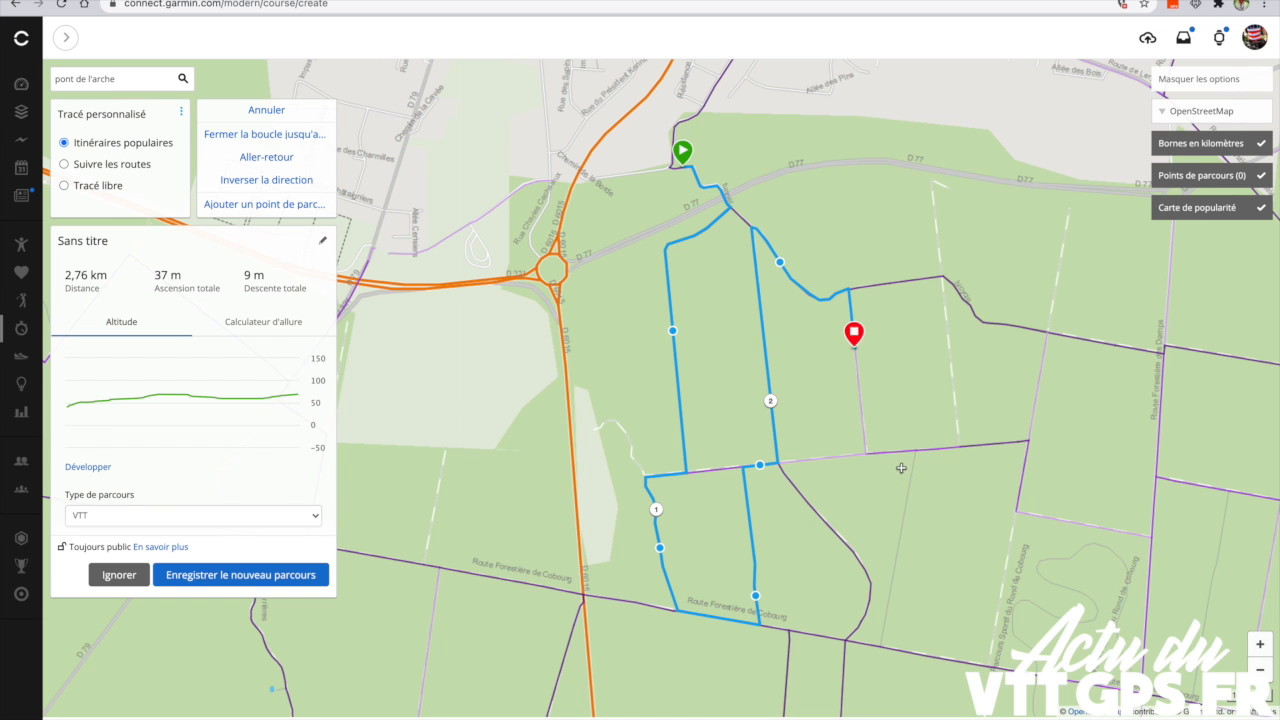
left_click(912, 458)
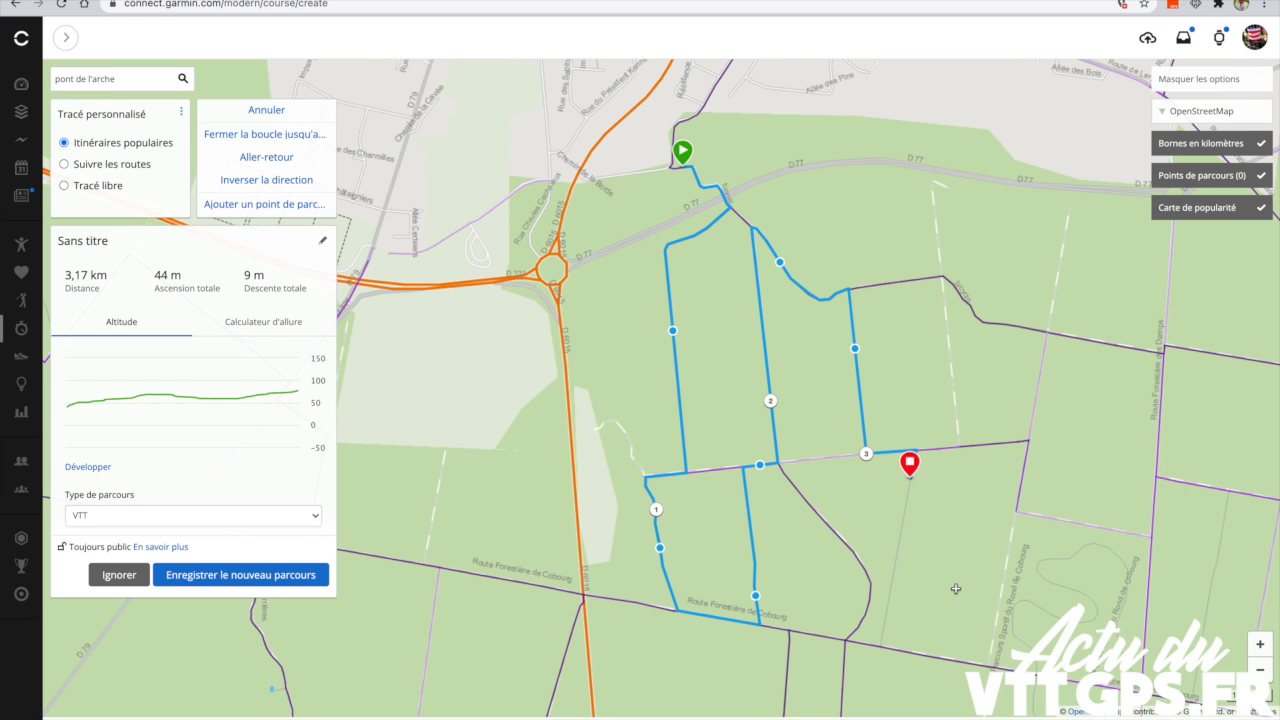
mouse_move(912, 458)
left_mouse_down()
mouse_move(917, 329)
mouse_move(894, 202)
left_mouse_up()
left_click(828, 383)
left_click(749, 389)
Step: Continue the course around the narrow forest block south of Route Forestière de Cobourg, bringing the total to about 4.8 km
left_click_drag(867, 414, 847, 60)
left_click(735, 299)
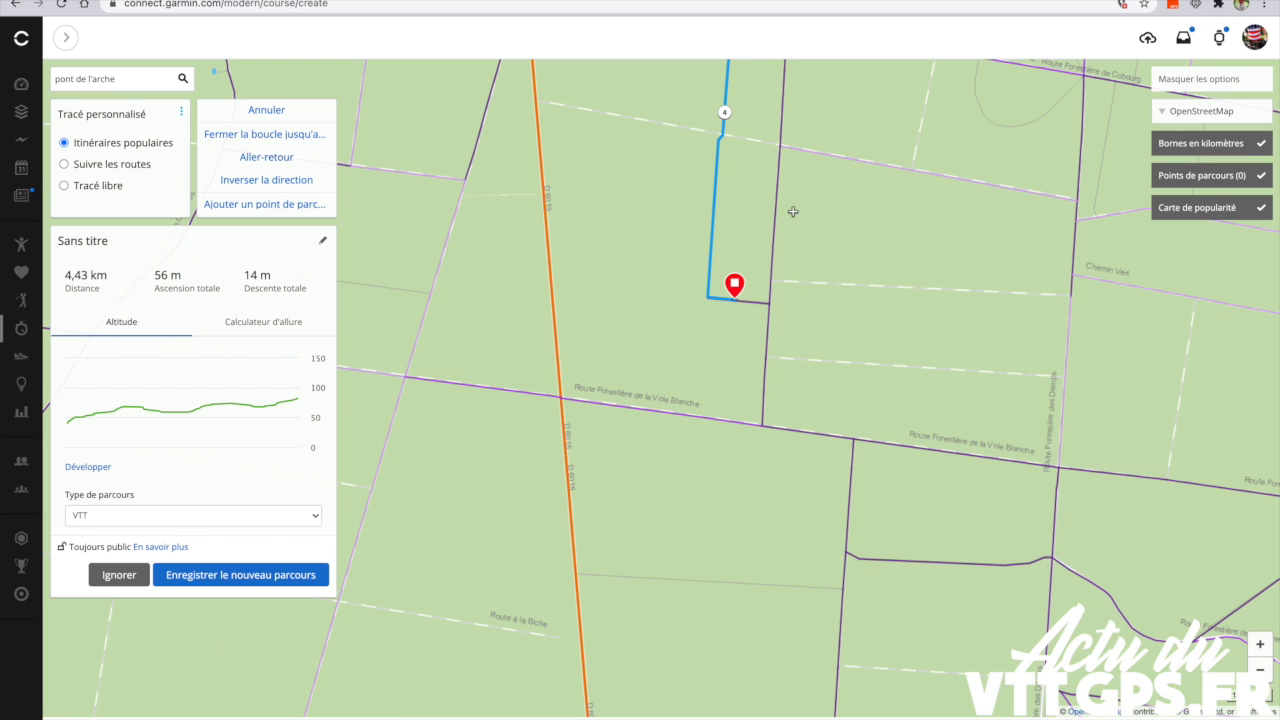
left_click(778, 175)
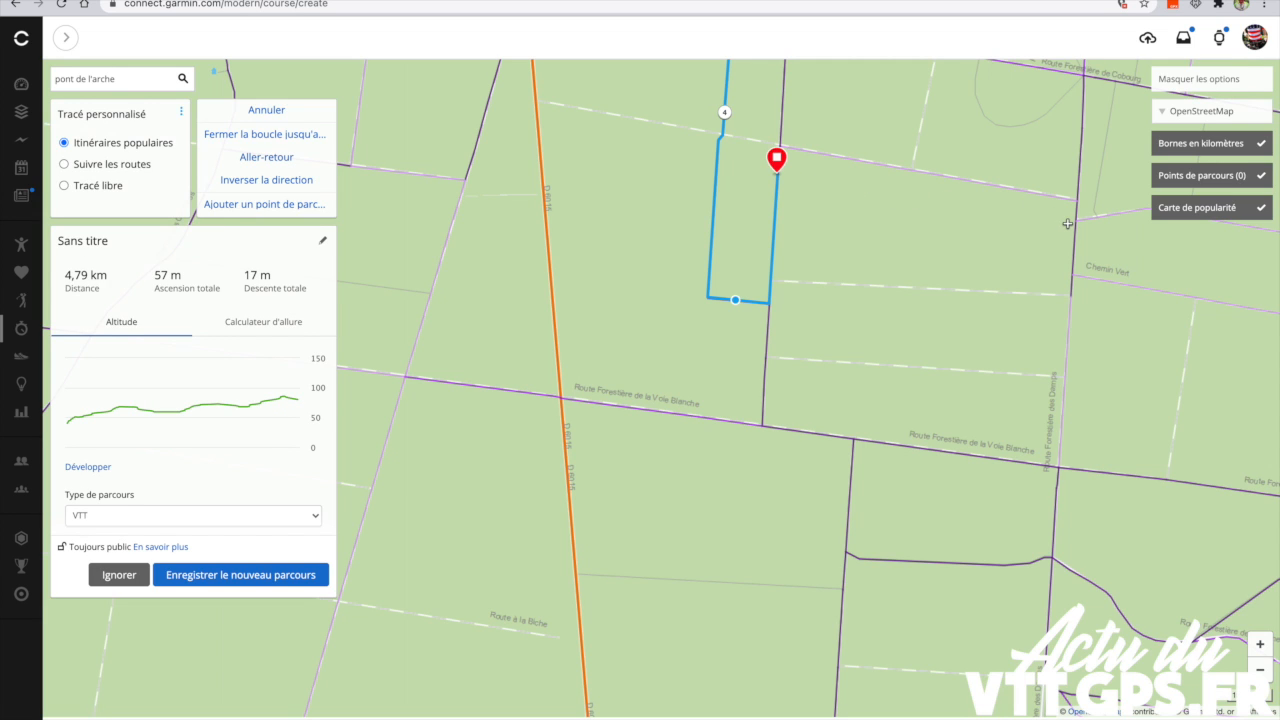
Step: Add a straight Tracé libre segment eastward to Route Forestière des Damps, bringing the course to about 5.4 km
left_click_drag(920, 234, 571, 324)
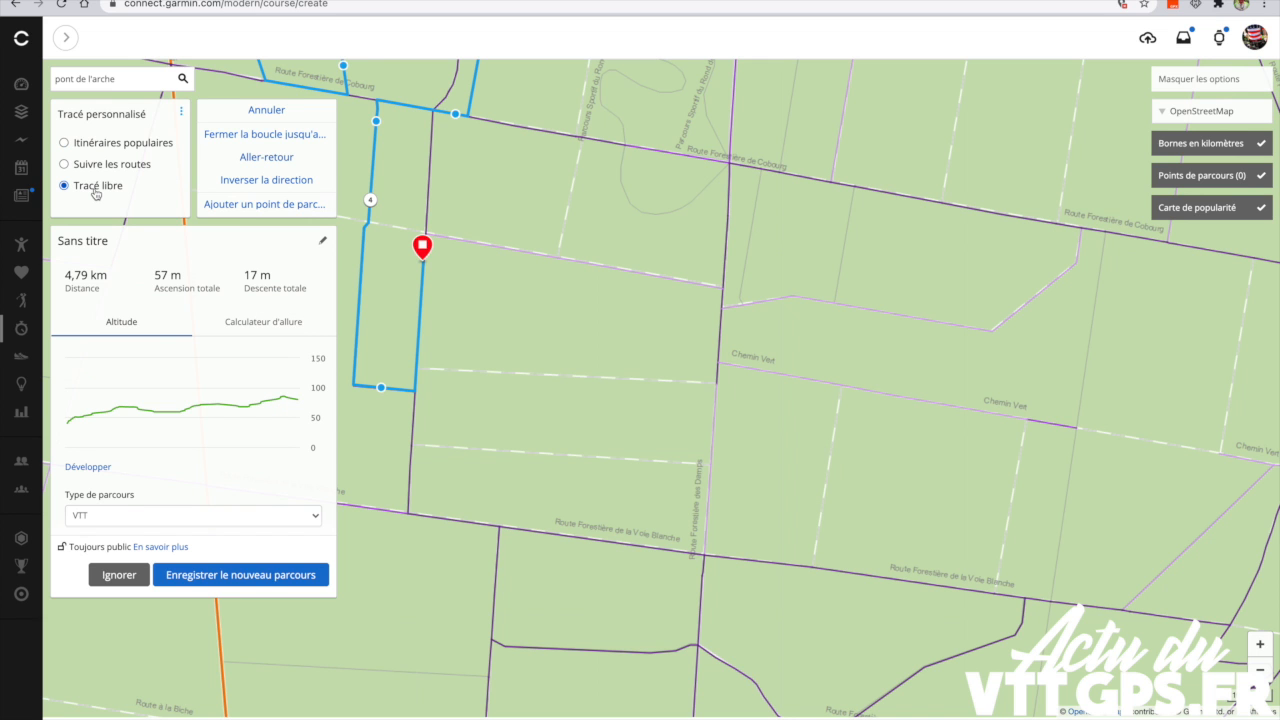
scroll(637, 360, "up", 1)
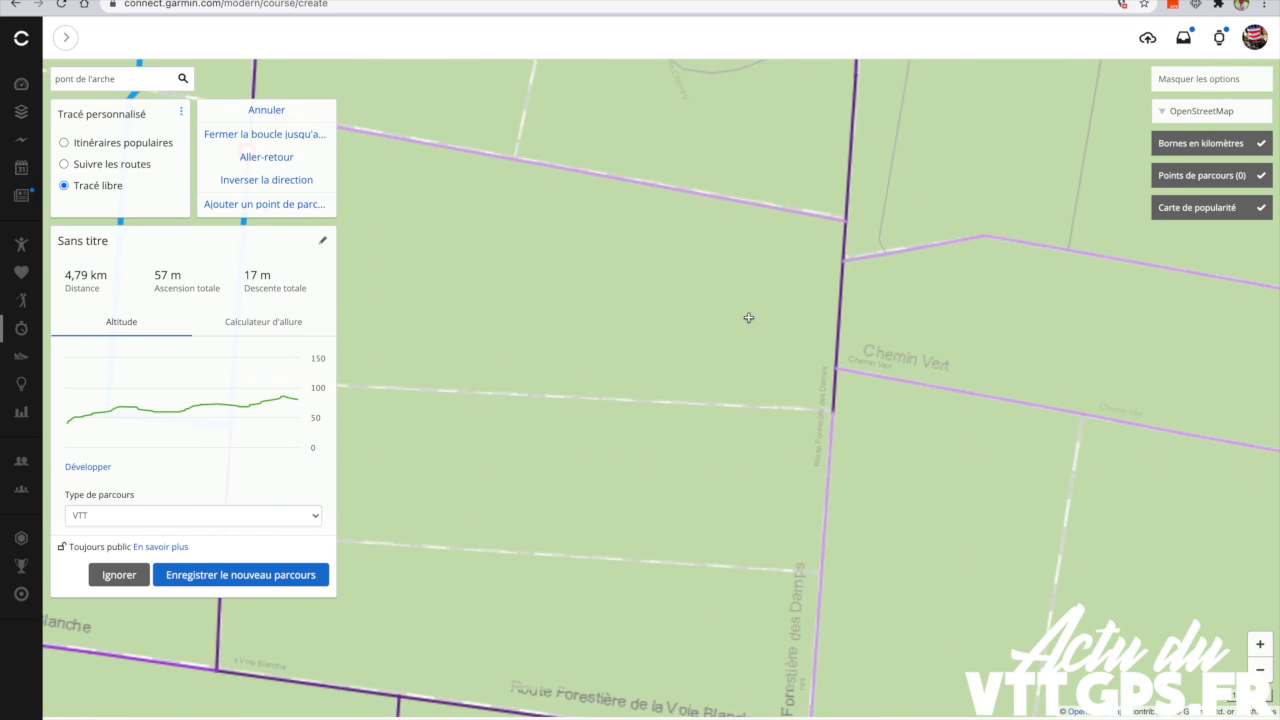
scroll(797, 303, "down", 1)
left_click(819, 281)
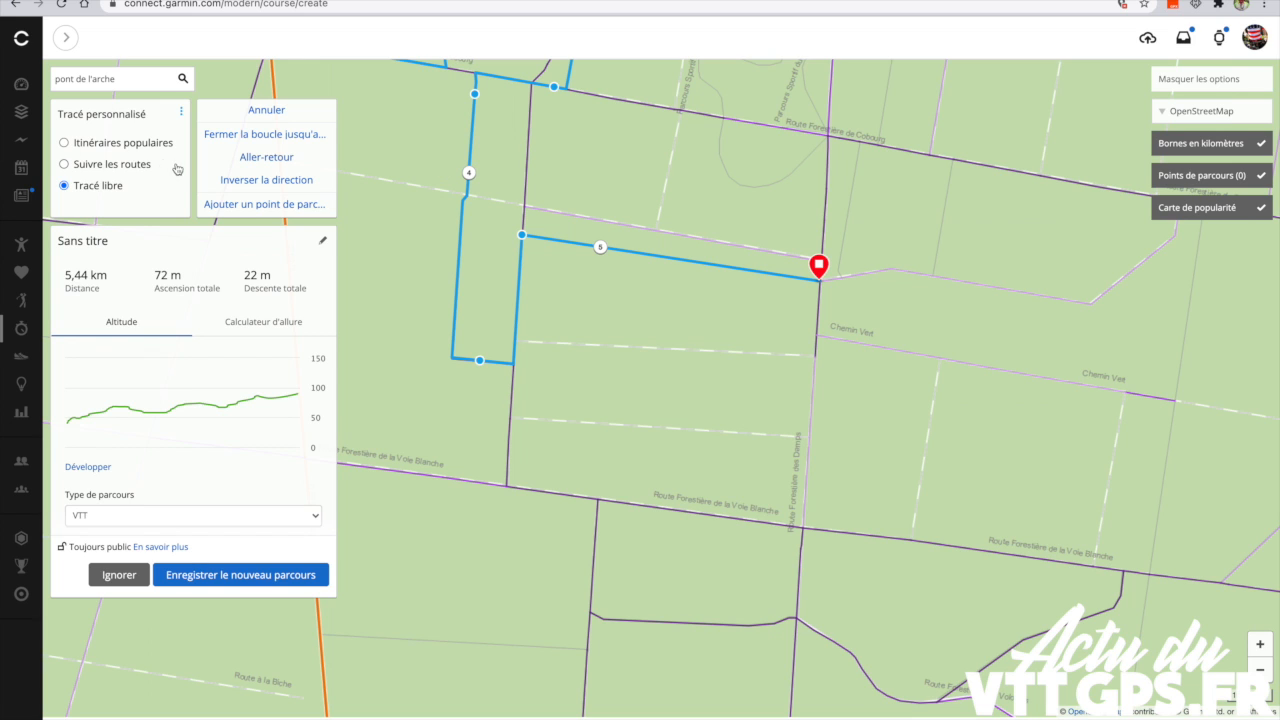
Step: Extend the course by Itinéraires populaires to Route Forestière de Cobourg, rerouting it over the curving trail north of Chemin Vert
left_click(136, 146)
left_click_drag(969, 333, 723, 420)
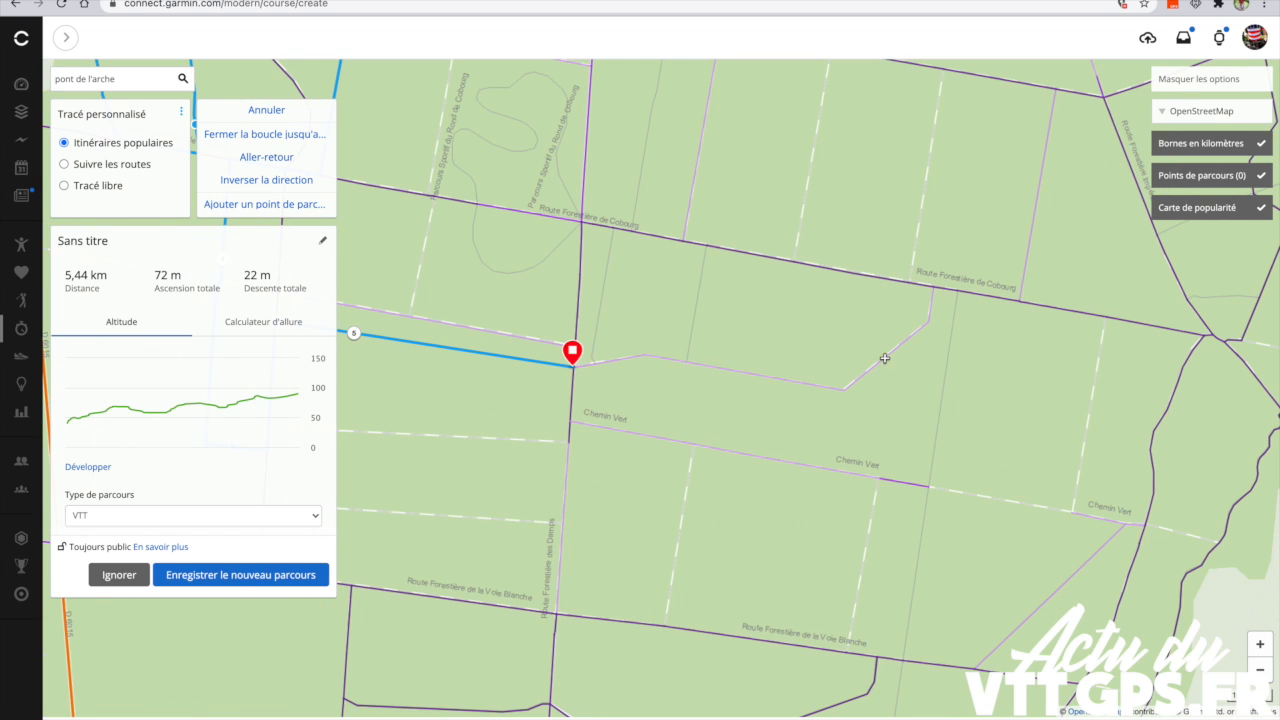
left_click(888, 281)
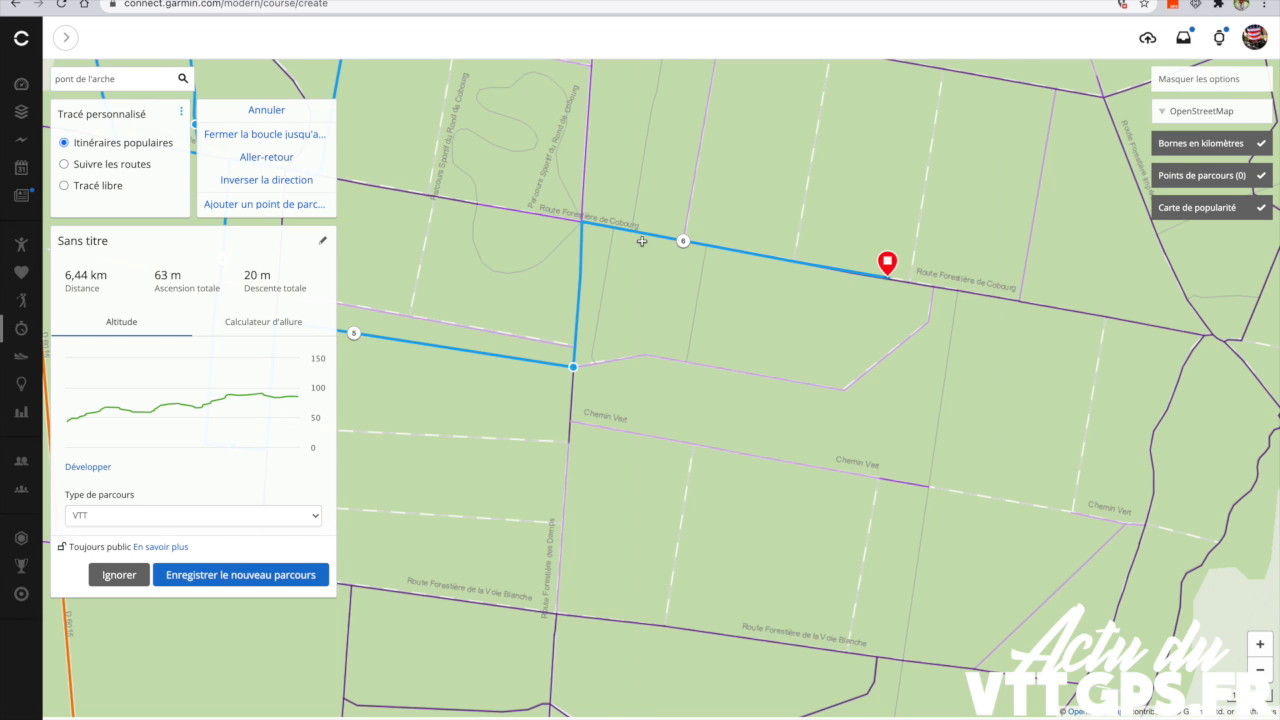
mouse_move(652, 238)
left_click_drag(652, 238, 881, 364)
left_click_drag(654, 238, 877, 370)
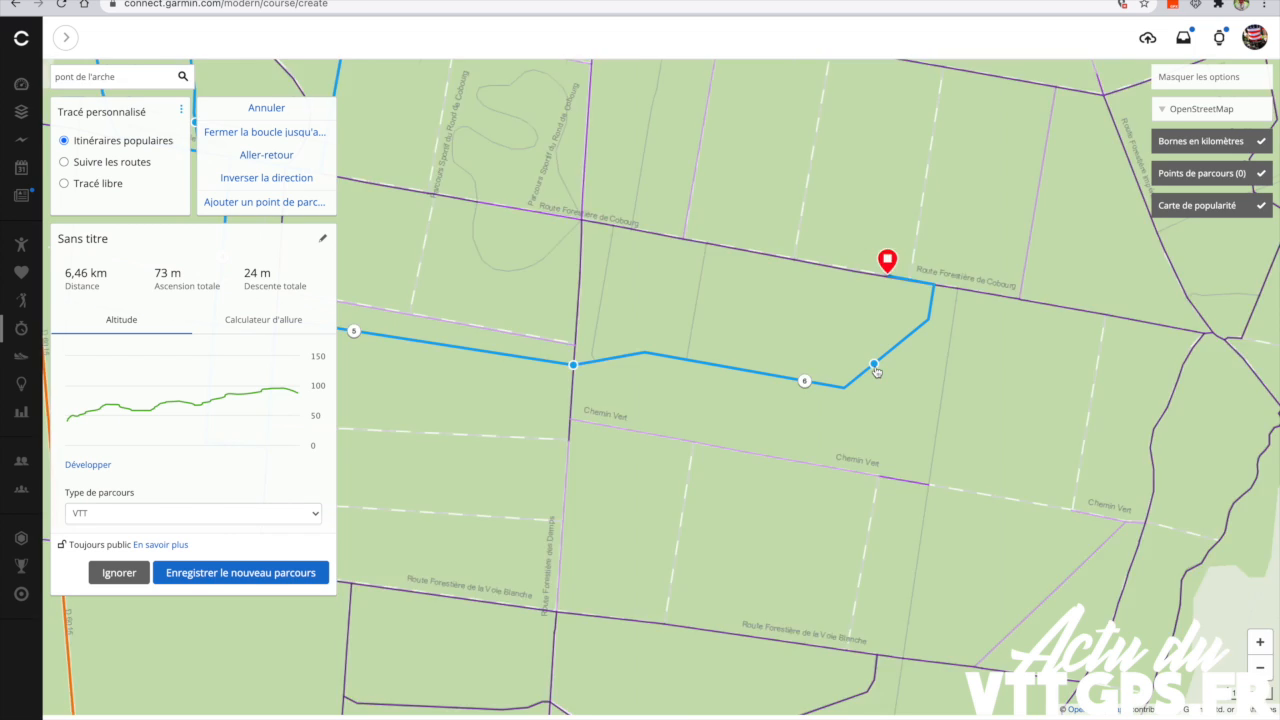
Step: Continue the course north along the forest trails to Route Forestière des Damps, bringing the total to about 8.1 km
scroll(877, 370, "up", 2)
scroll(763, 270, "down", 2)
left_click_drag(760, 262, 842, 566)
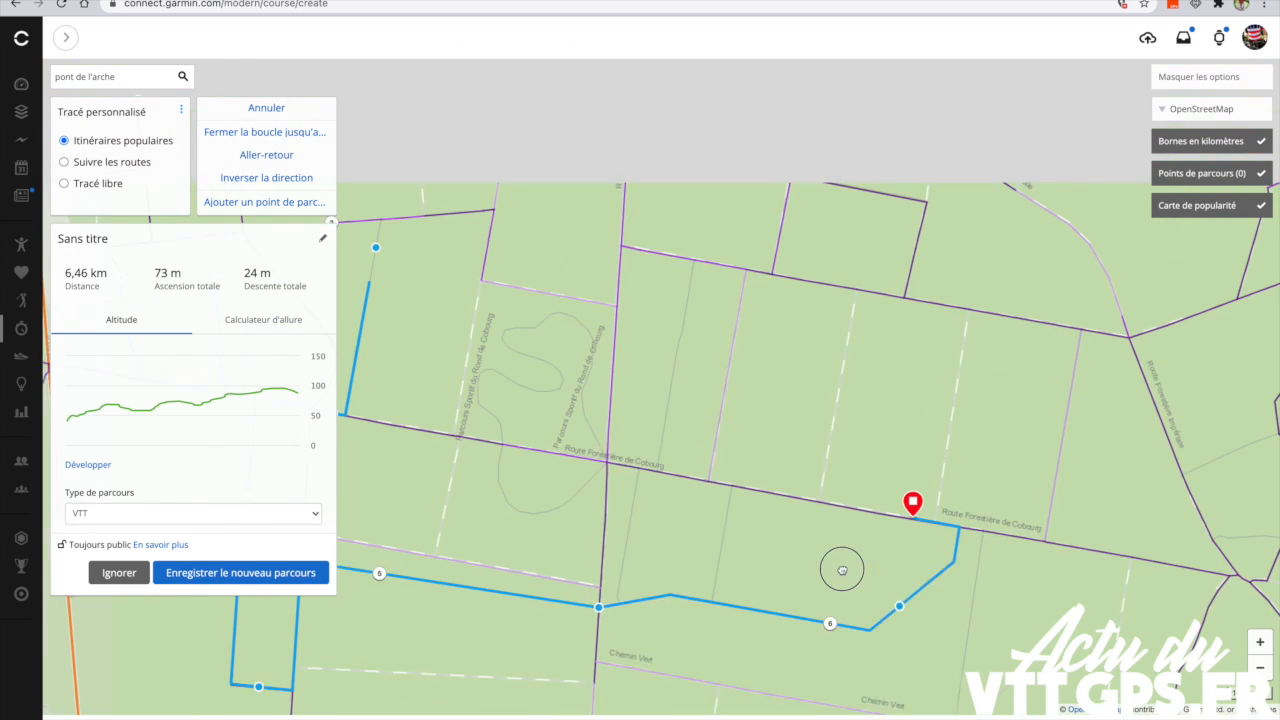
left_click(742, 325)
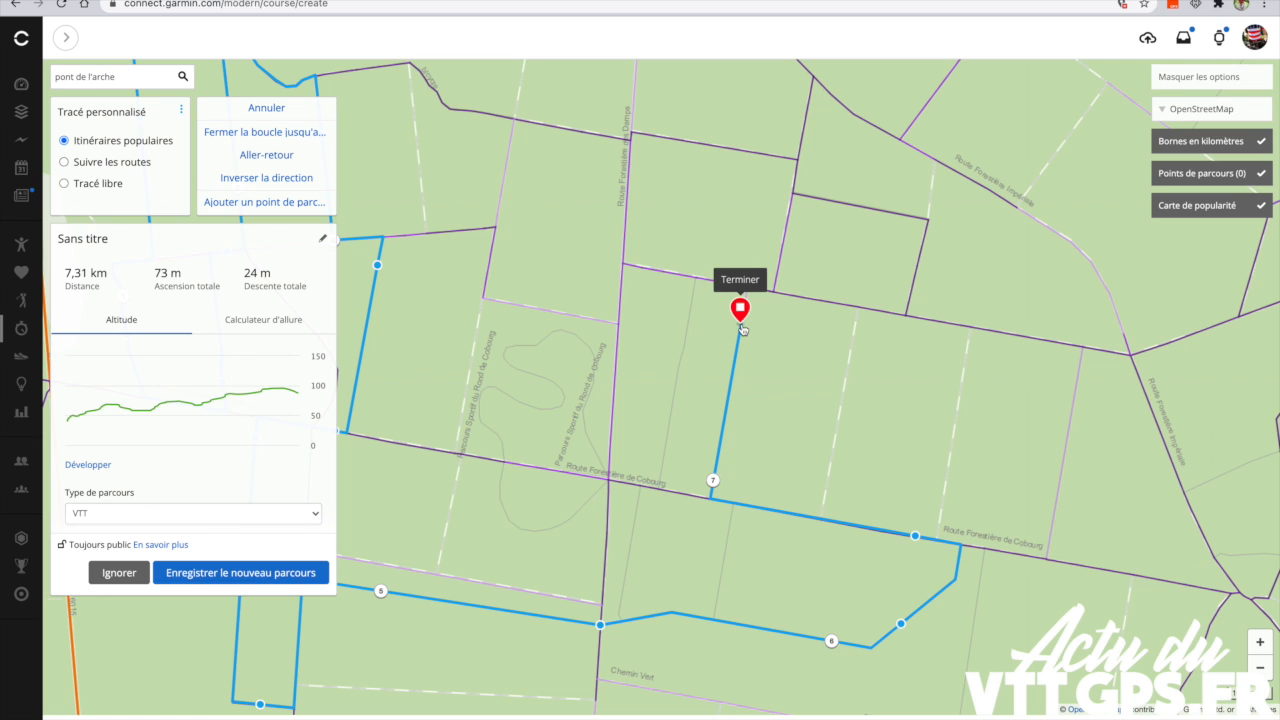
left_click(769, 166)
left_click_drag(728, 225, 811, 367)
left_click(730, 305)
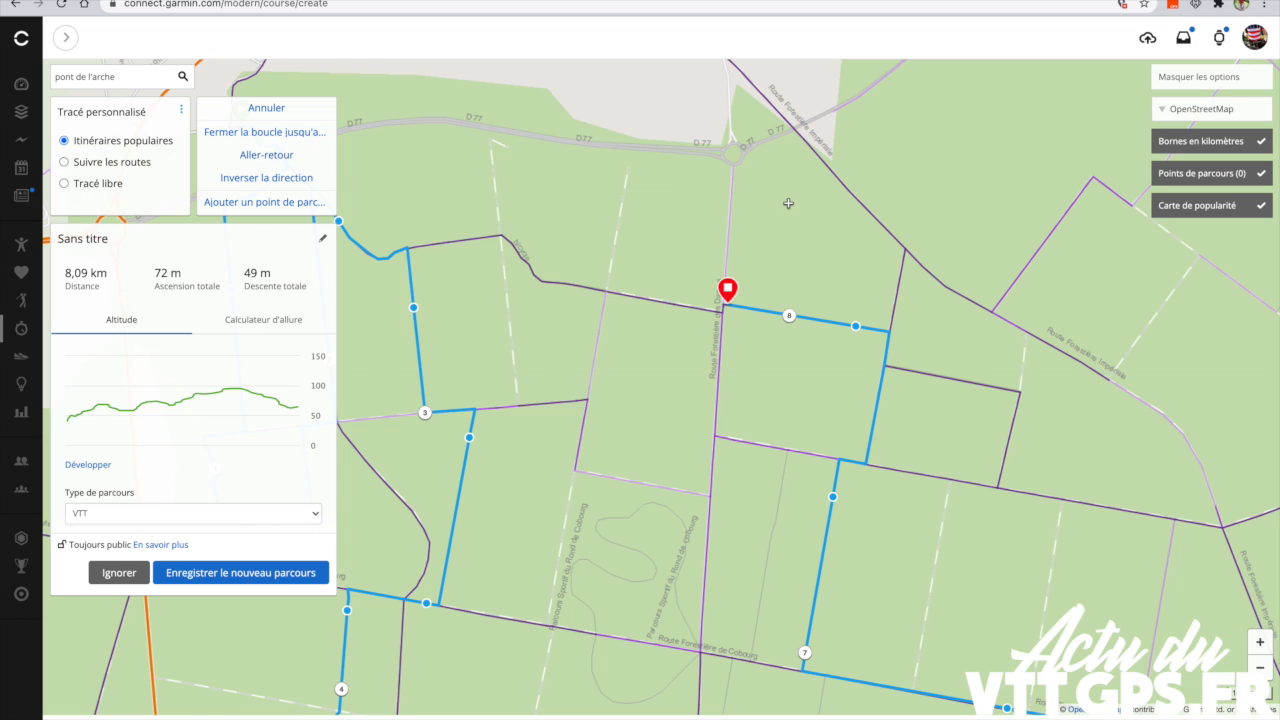
Step: Add a Tracé libre segment to Route Forestière Impériale near the D 77, bending it around the roundabout with two intermediate points
left_click_drag(780, 220, 786, 306)
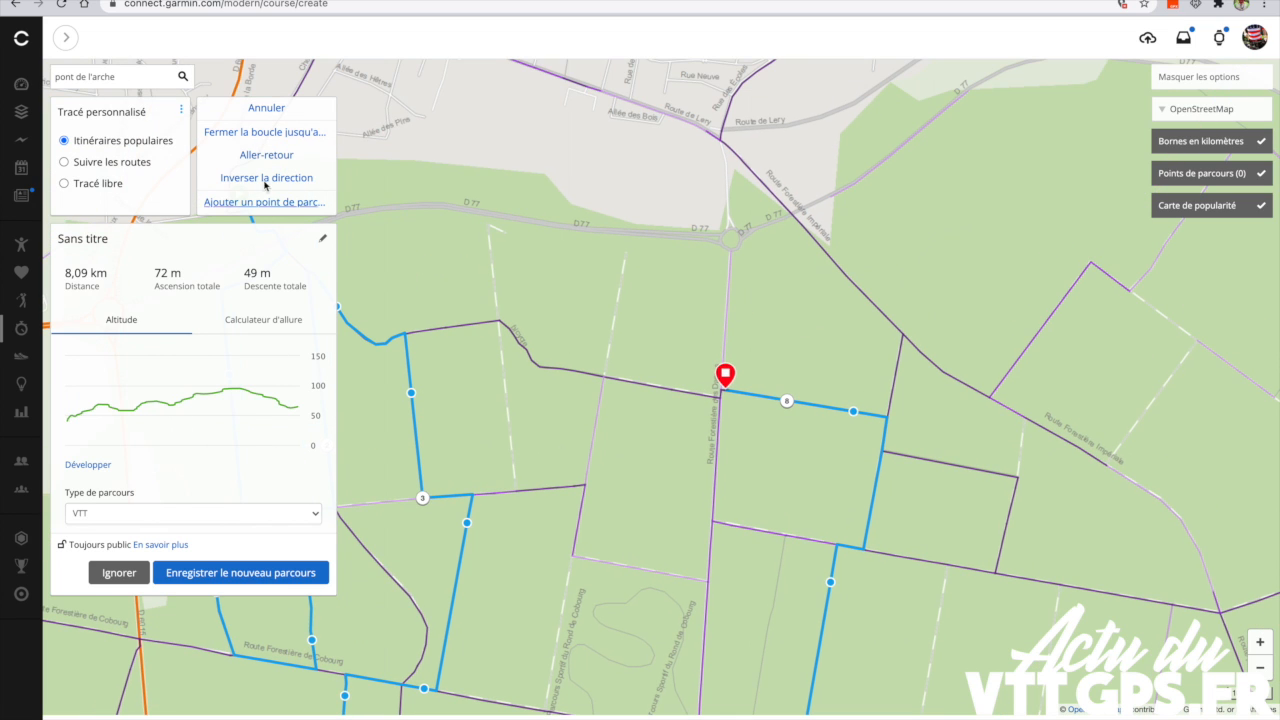
left_click(96, 184)
left_click(800, 228)
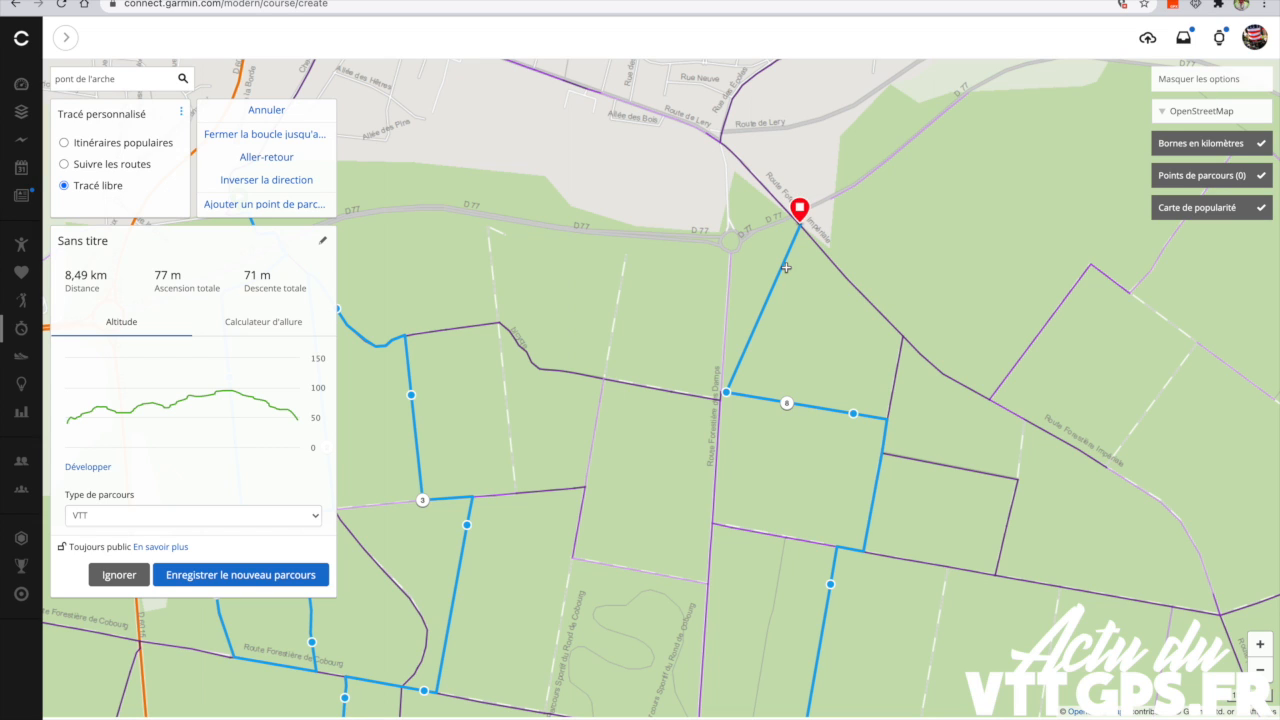
left_click_drag(758, 325, 741, 262)
left_click(766, 242)
left_click_drag(770, 250, 766, 237)
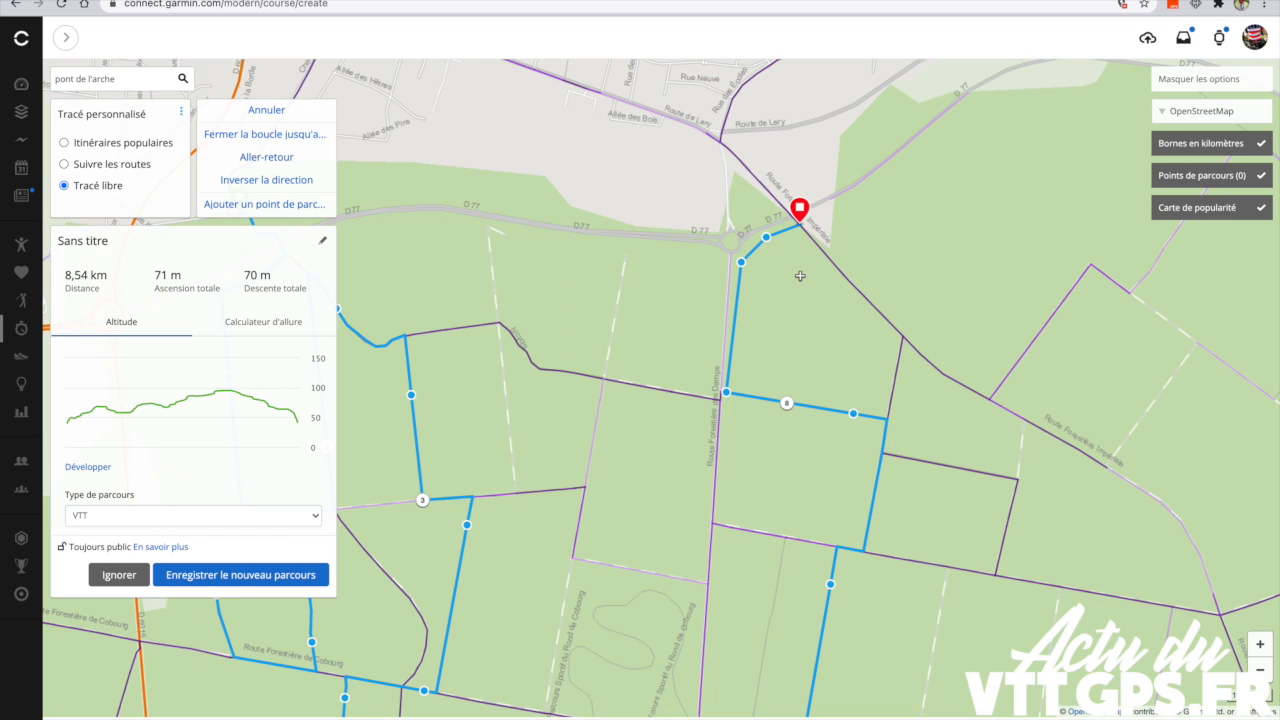
Step: Follow Route Forestière Impériale briefly southeast by Itinéraires populaires, and turn back towards the D 77 with two Tracé libre segments
left_click(103, 143)
left_click(831, 261)
left_click(100, 186)
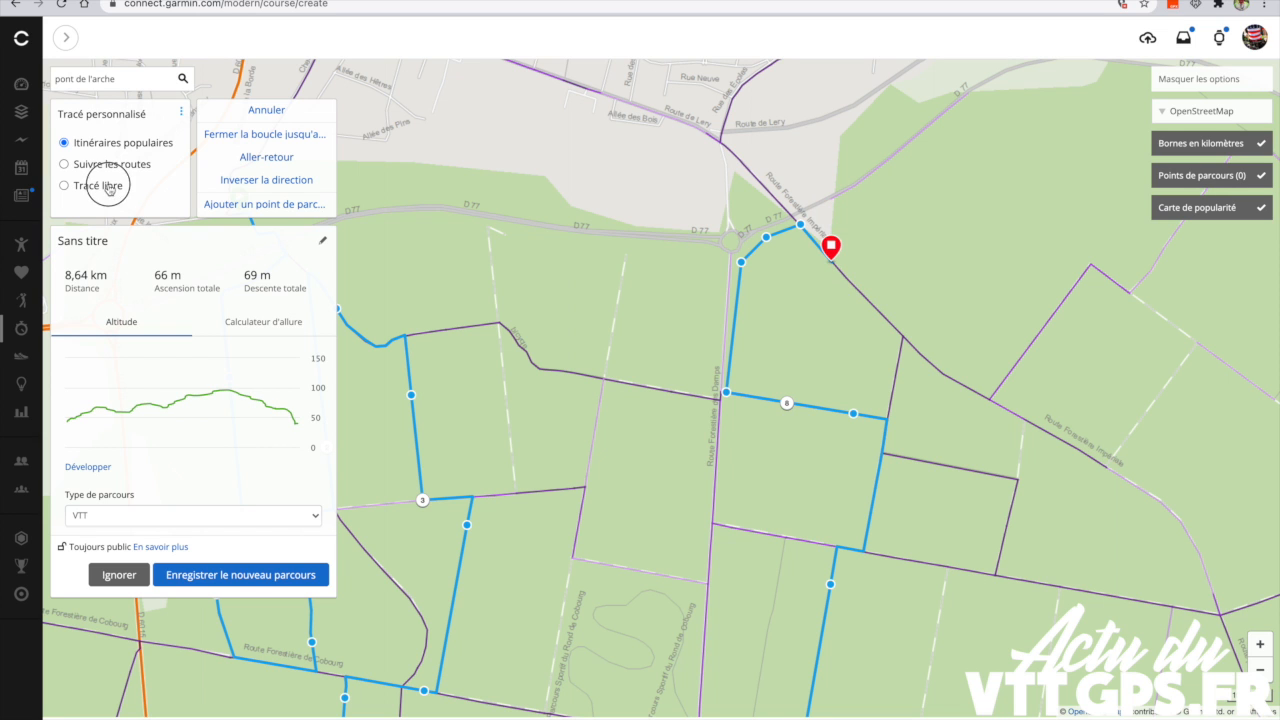
scroll(845, 247, "up", 1)
left_click(832, 251)
left_click(797, 185)
left_click_drag(893, 254, 848, 306)
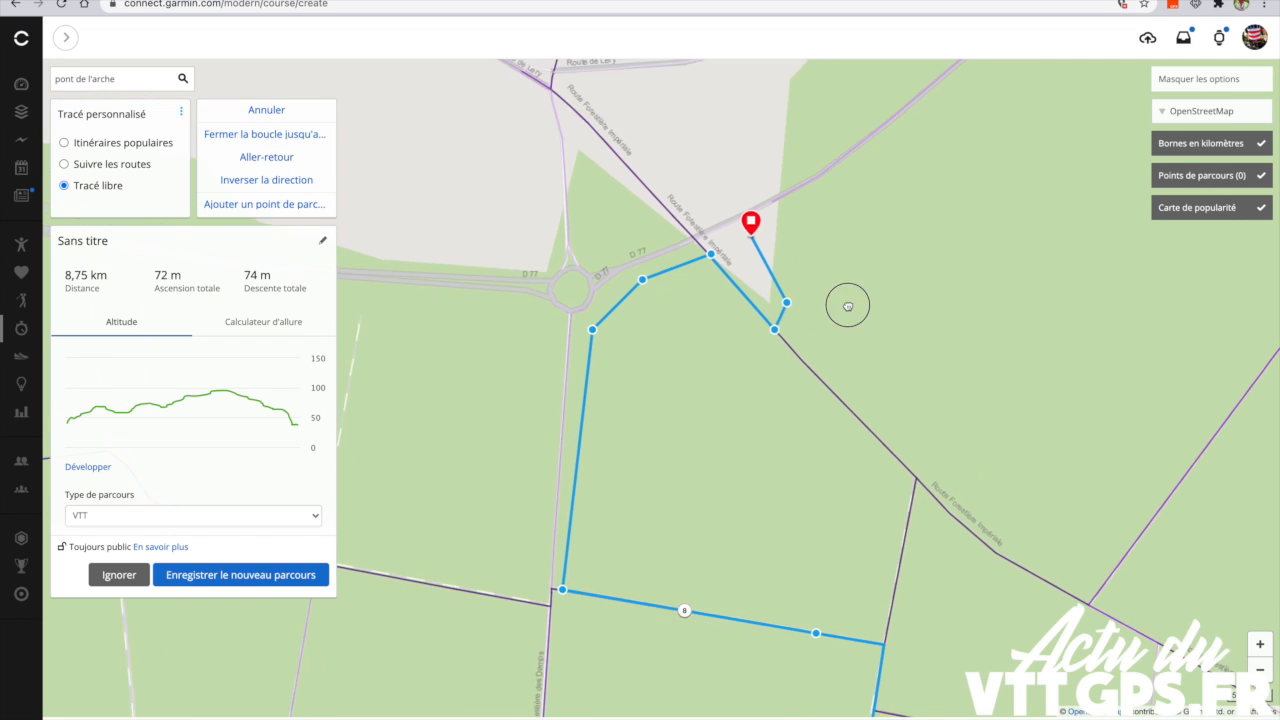
Step: Free-trace the course alongside the D 77 and southeast to the trail corner, bringing the total to about 9.6 km
left_click(686, 380)
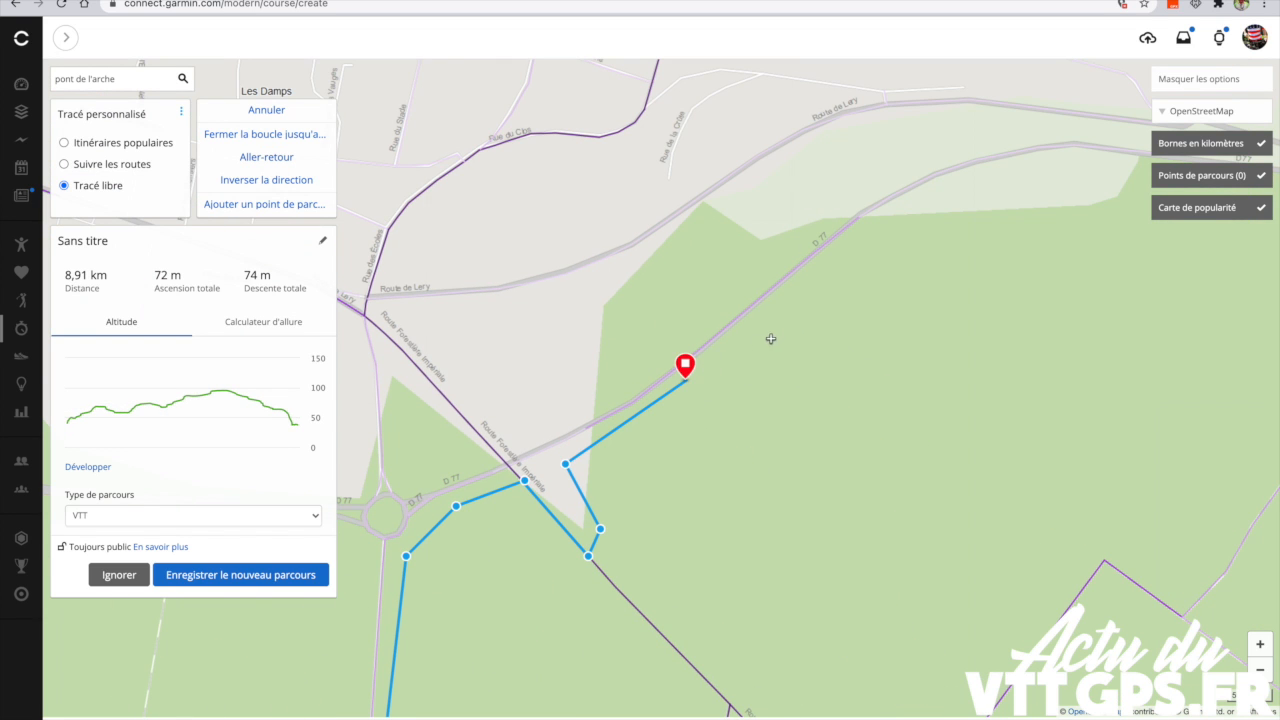
left_click(776, 309)
left_click(826, 271)
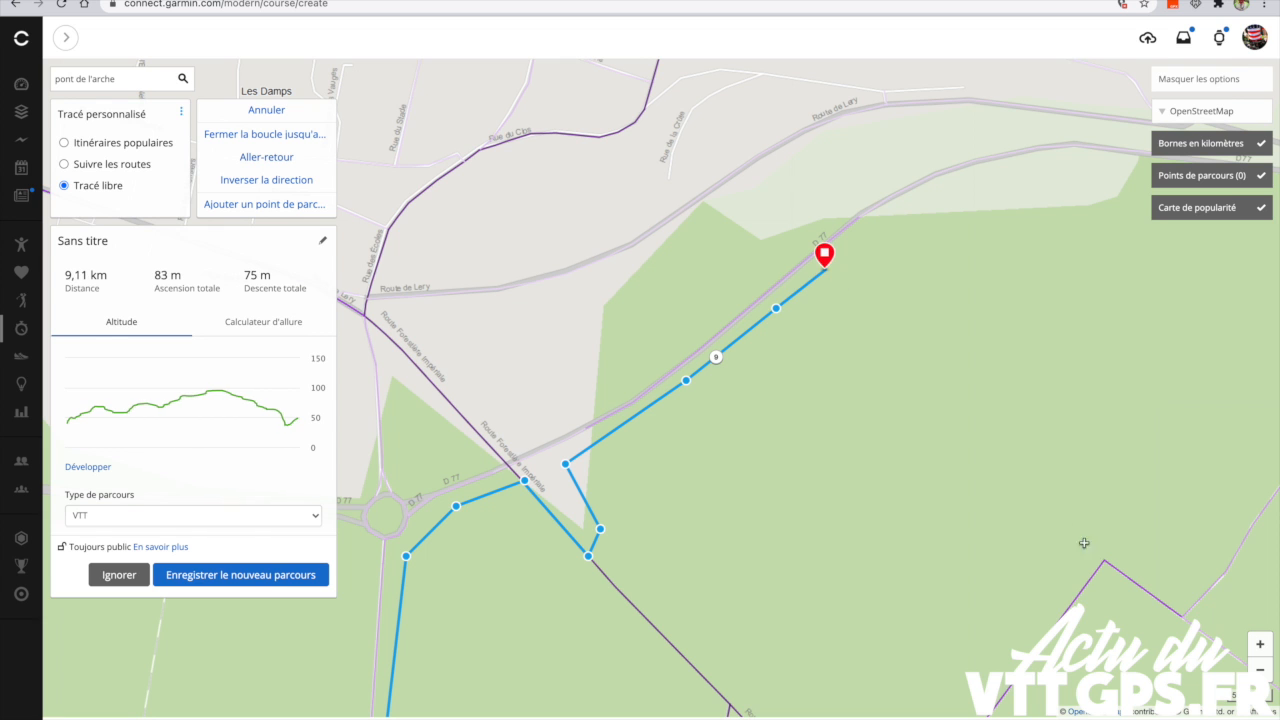
left_click(1104, 560)
scroll(1105, 562, "down", 1)
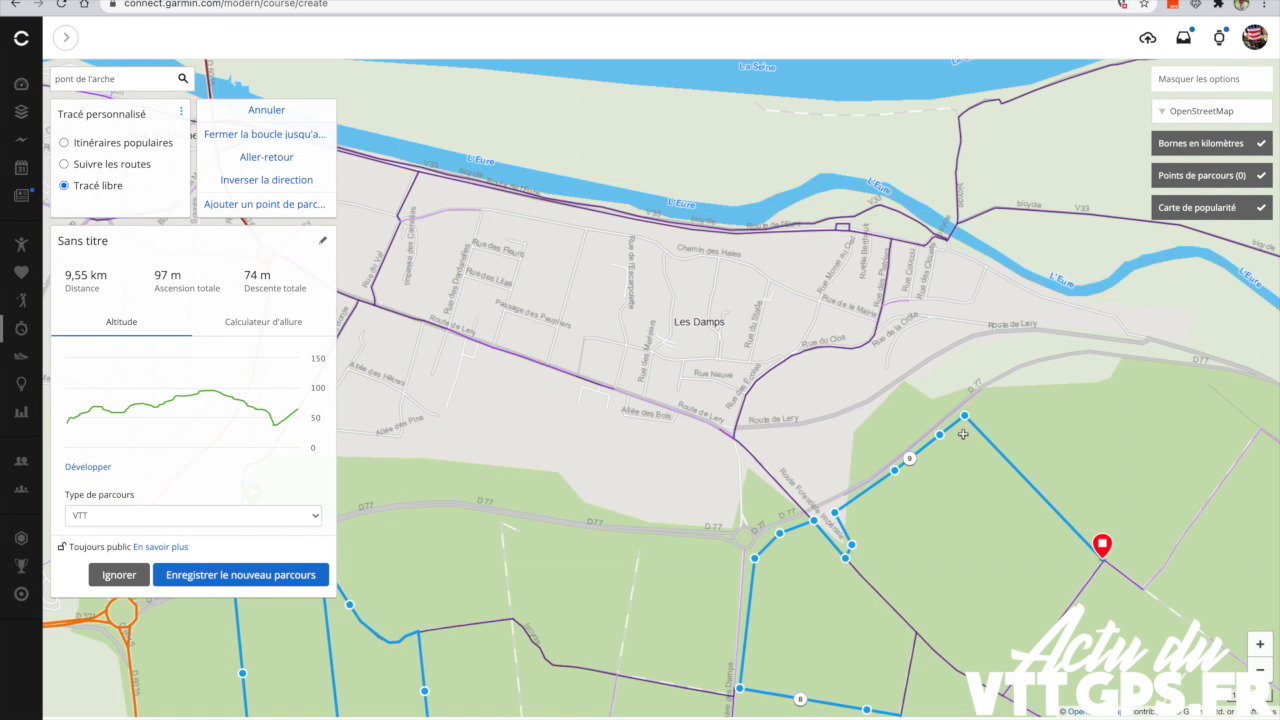
Step: Extend the course by Itinéraires populaires to the junction west of Léry, rerouting it over the winding eastern trail, about 12 km in total
left_click_drag(1000, 546, 580, 297)
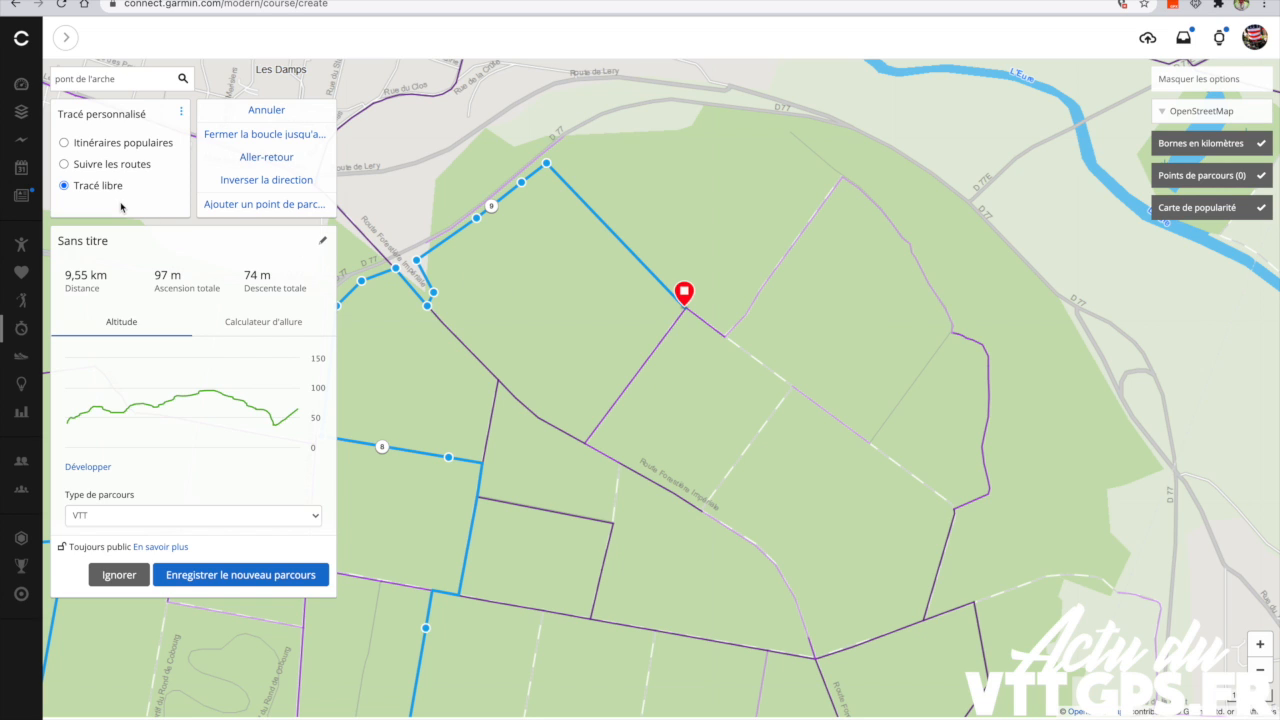
left_click(142, 145)
left_click(925, 364)
left_click(984, 427)
left_click_drag(984, 427, 913, 115)
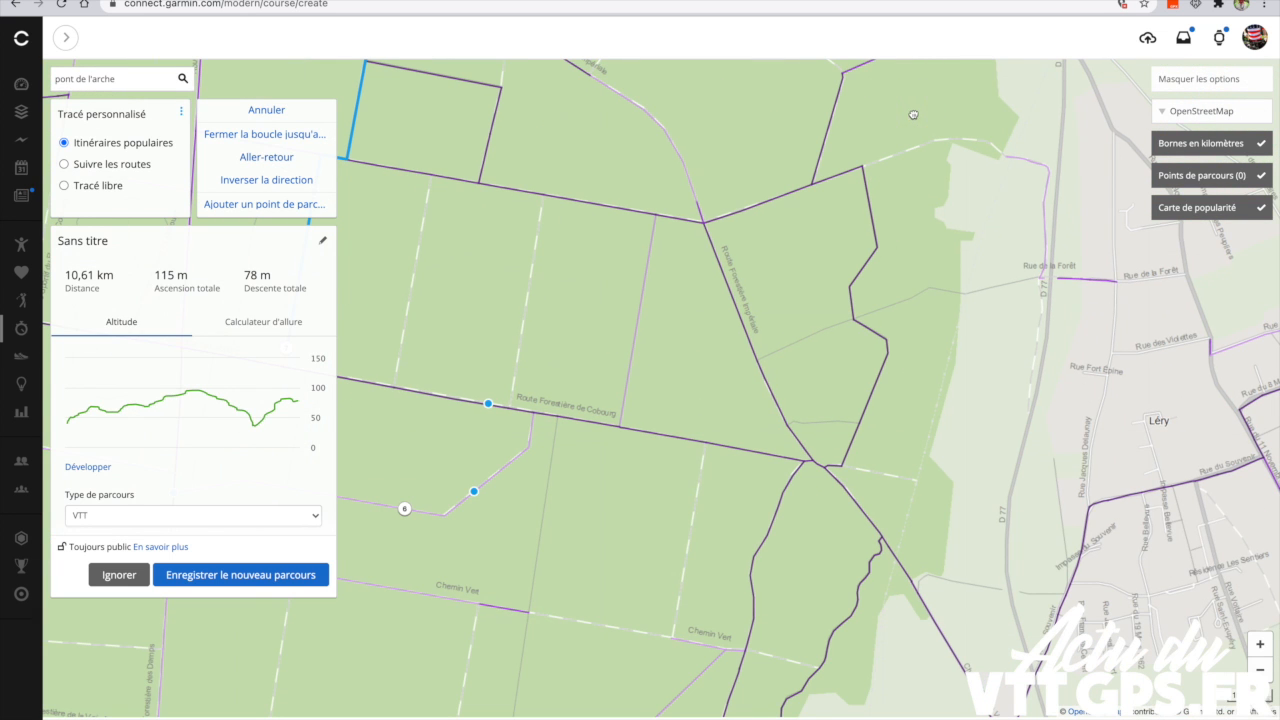
left_click(818, 465)
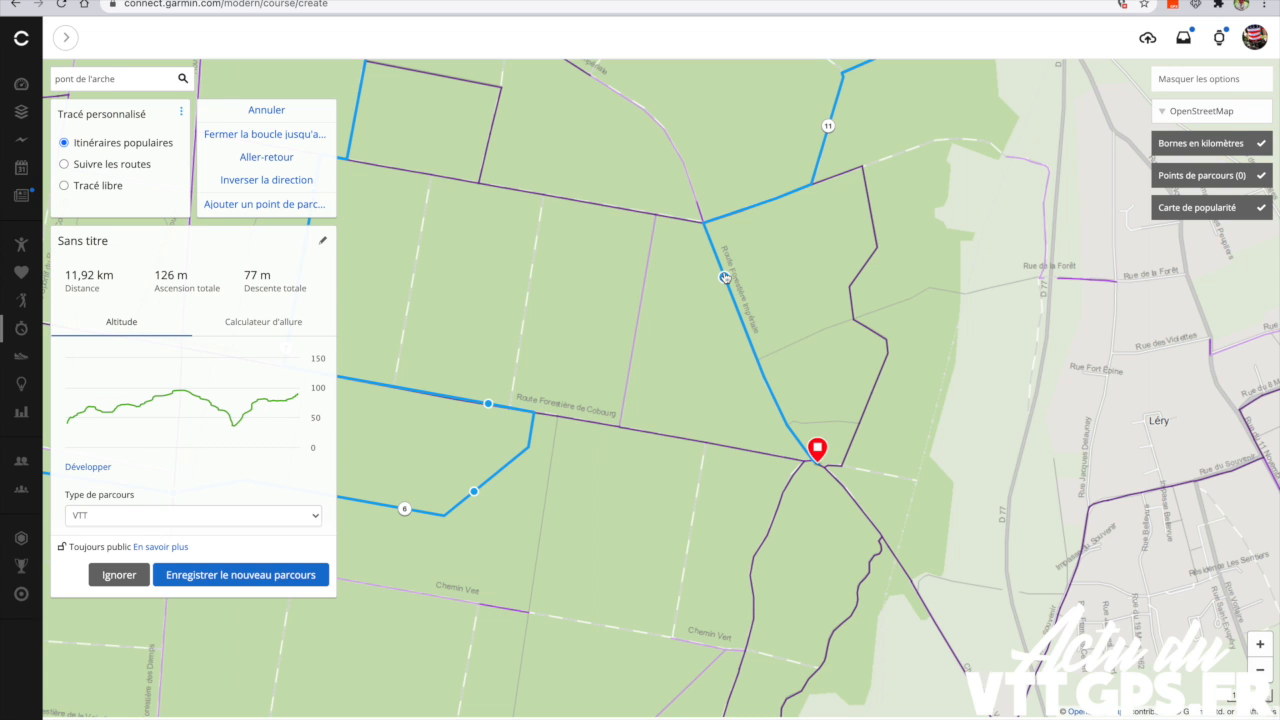
left_click_drag(725, 277, 851, 297)
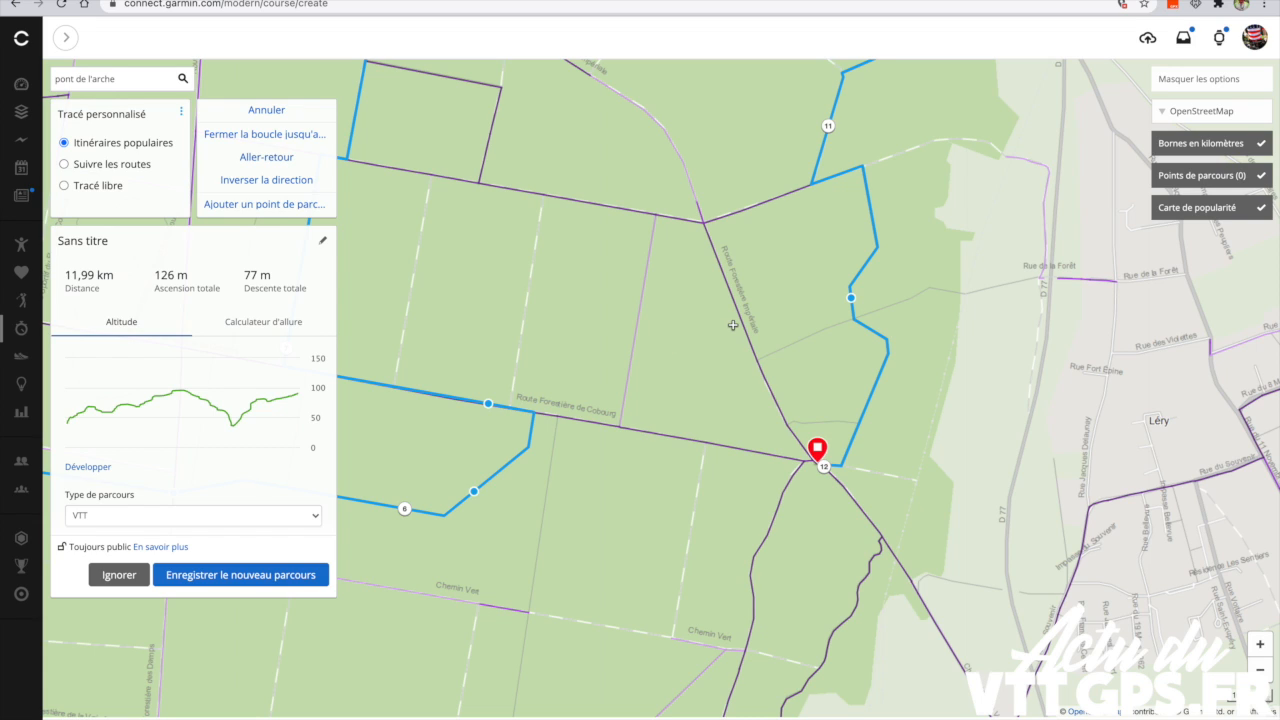
Step: Extend the course southwest along popular trails past Mare Cajoleuse and across the A 13, bringing the total to about 19.6 km
scroll(689, 327, "down", 5)
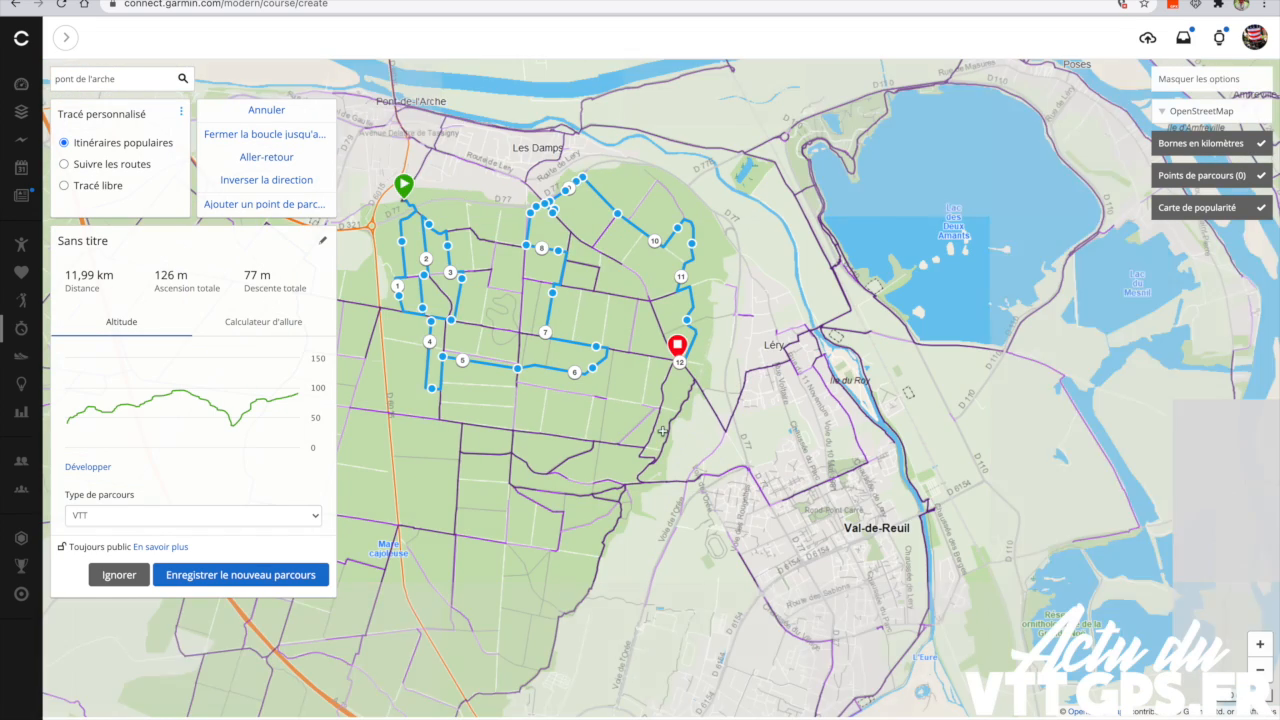
scroll(665, 420, "up", 5)
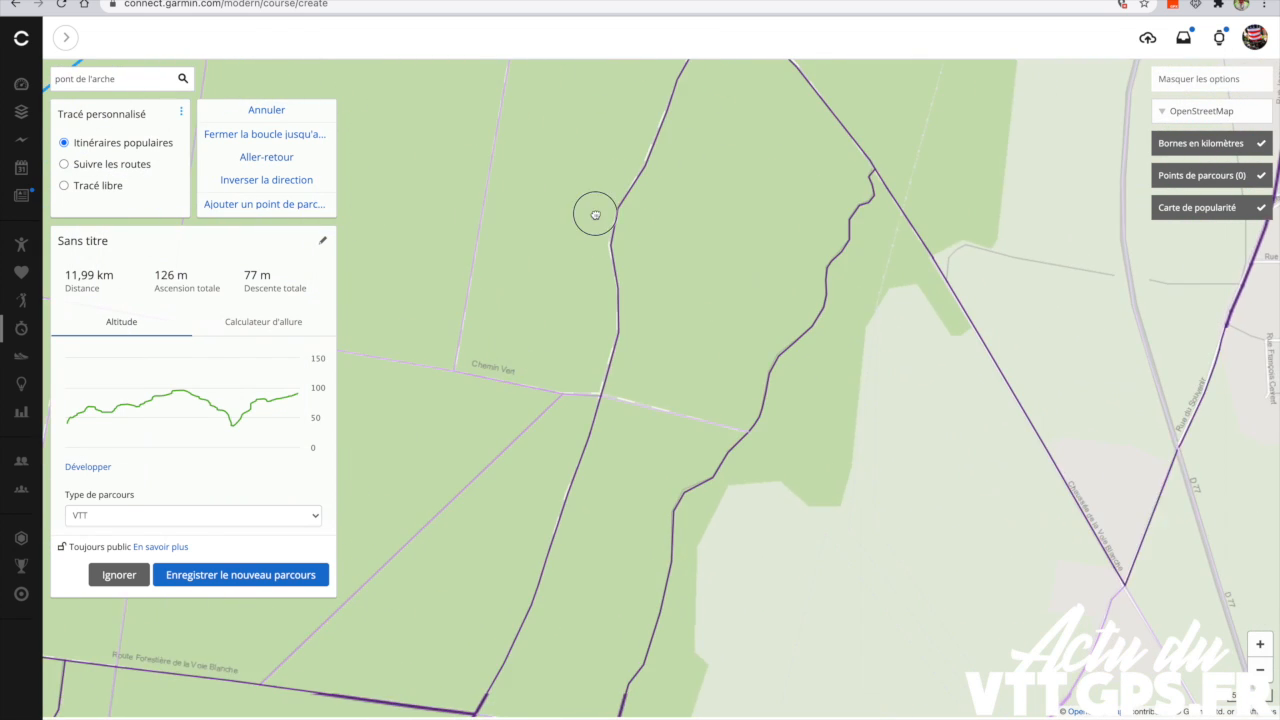
left_click_drag(586, 206, 601, 453)
left_click(731, 258)
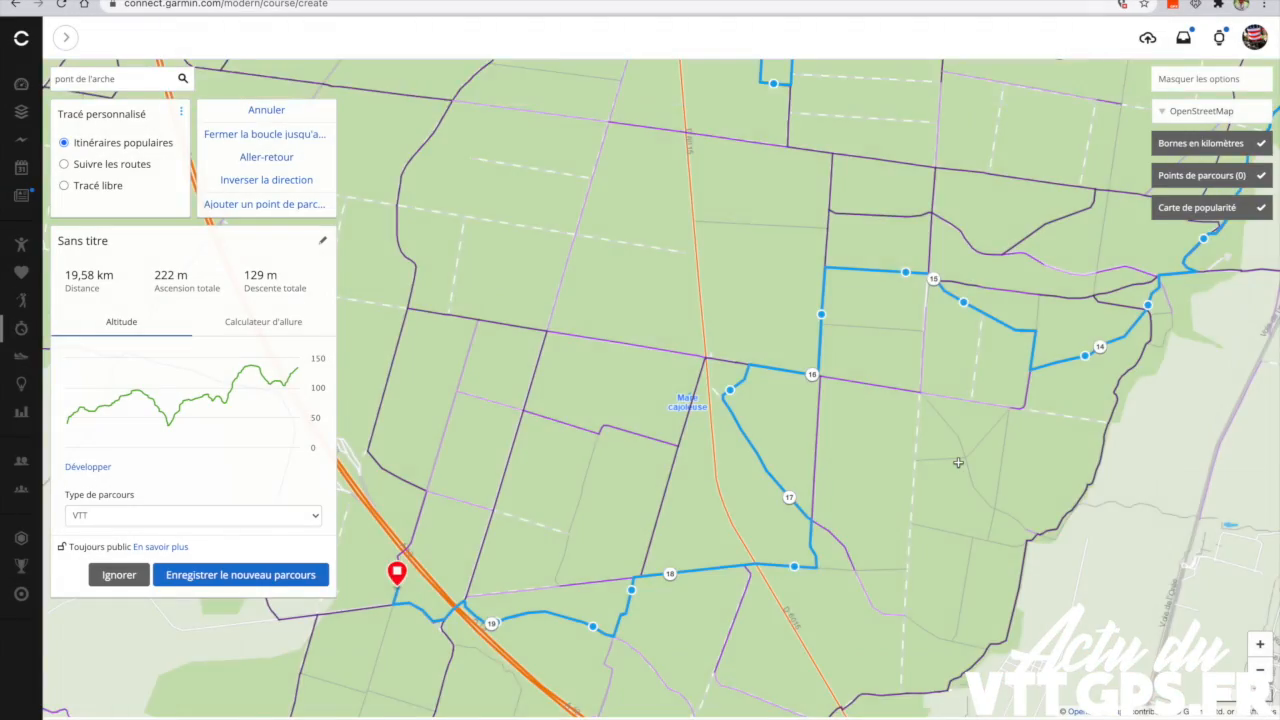
Step: Turn the kilometre markers and the popularity map off and back on to compare the map display
scroll(765, 416, "down", 2)
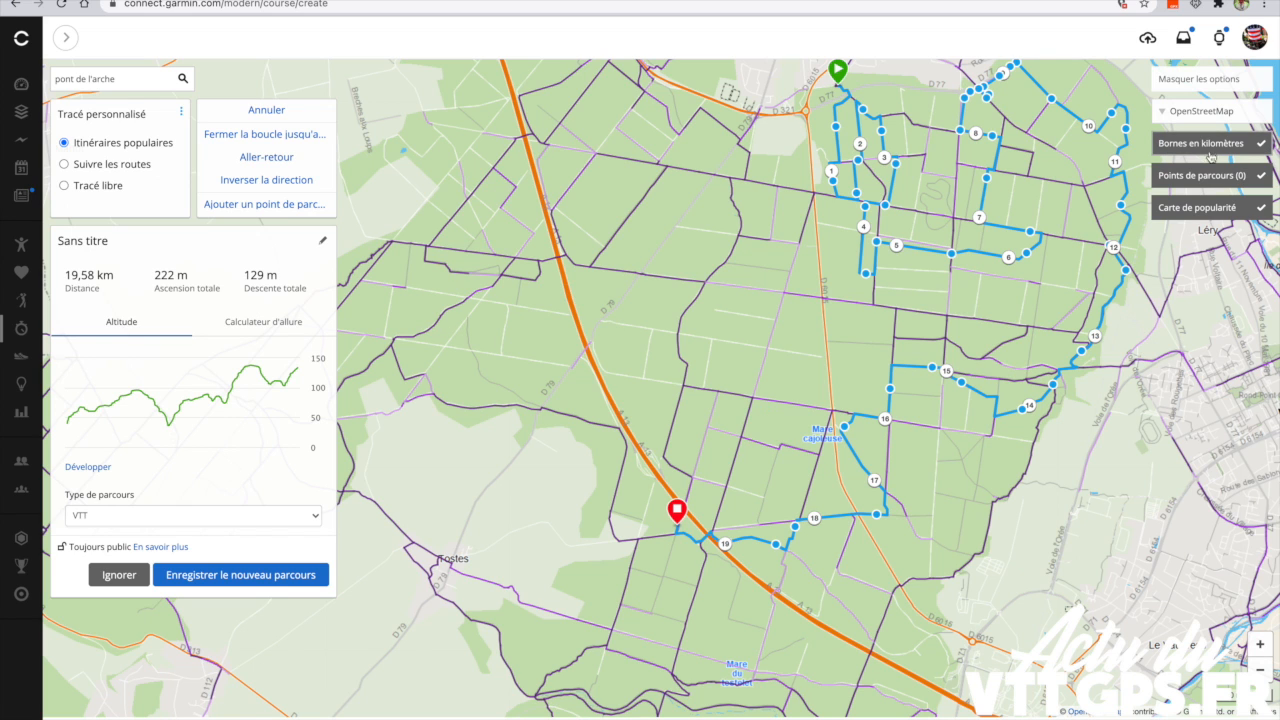
left_click(1237, 147)
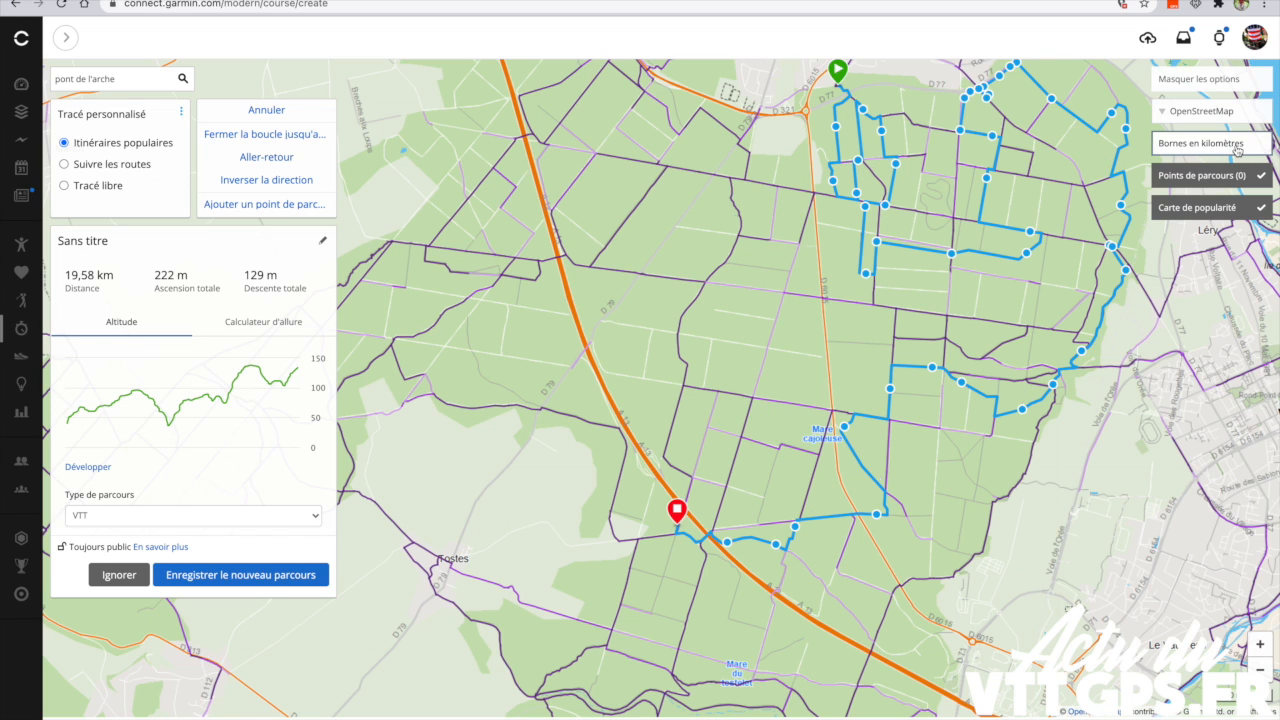
left_click(1237, 147)
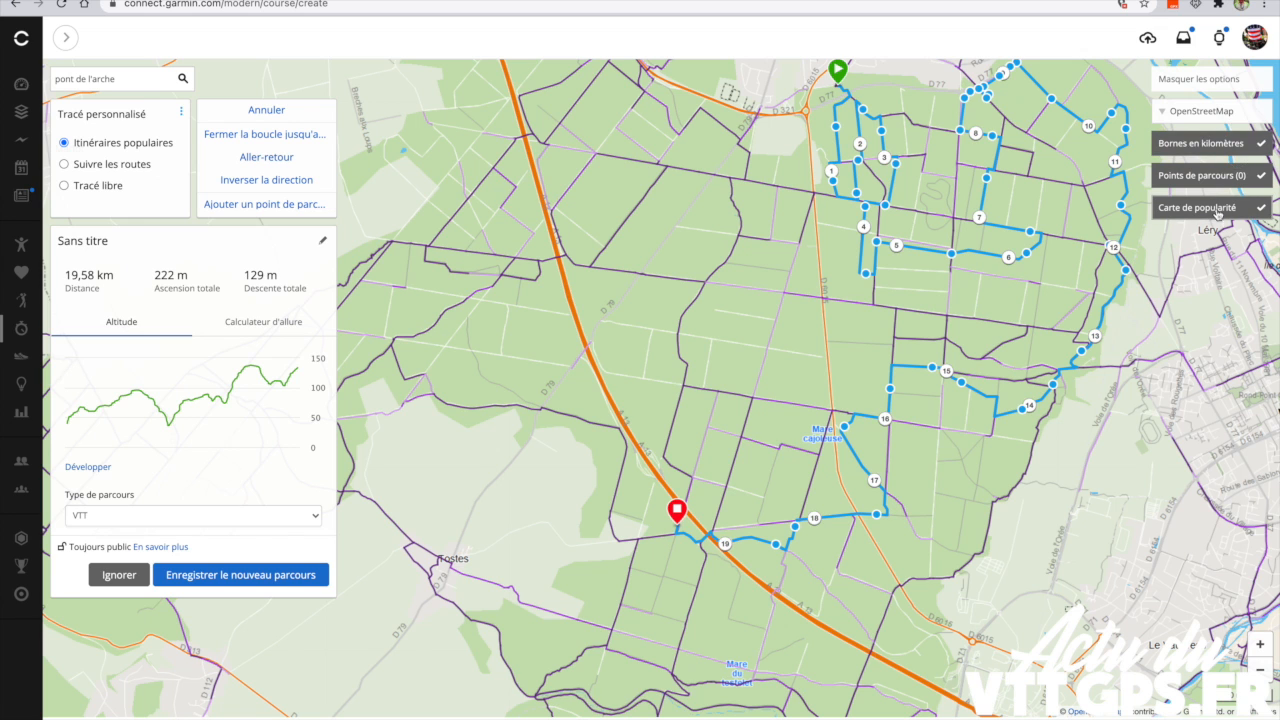
left_click(1217, 209)
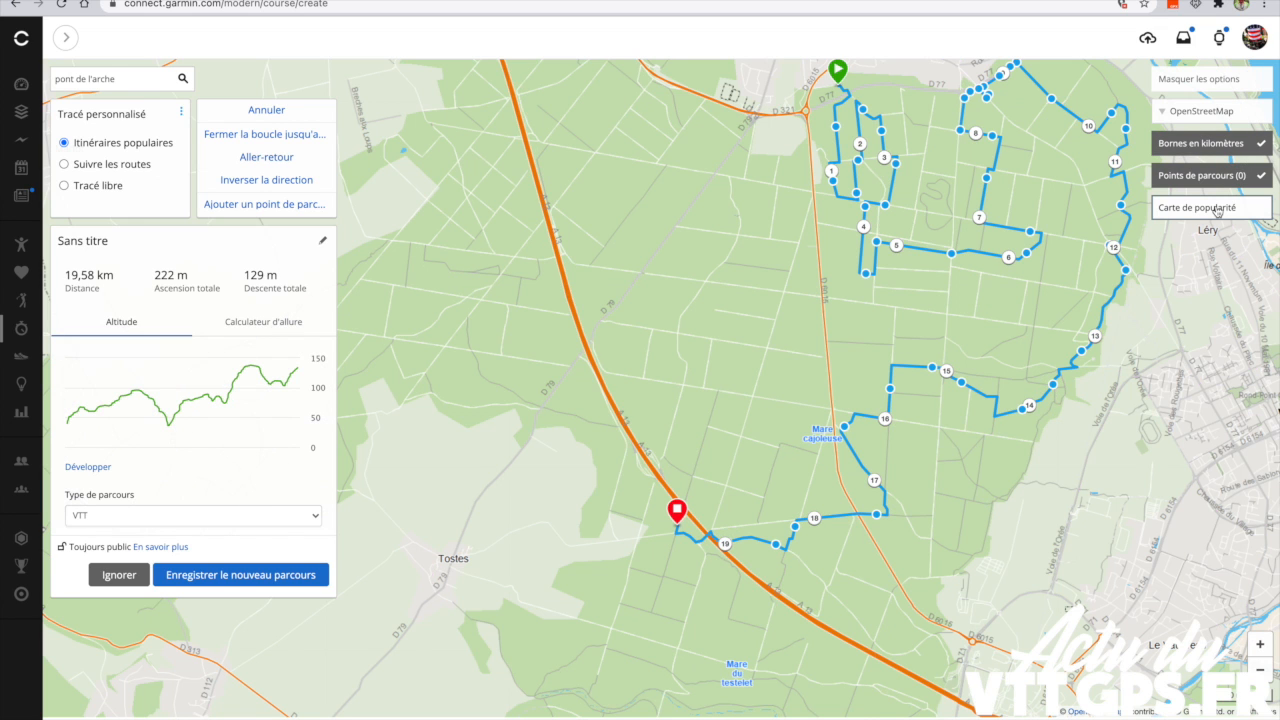
left_click(1217, 209)
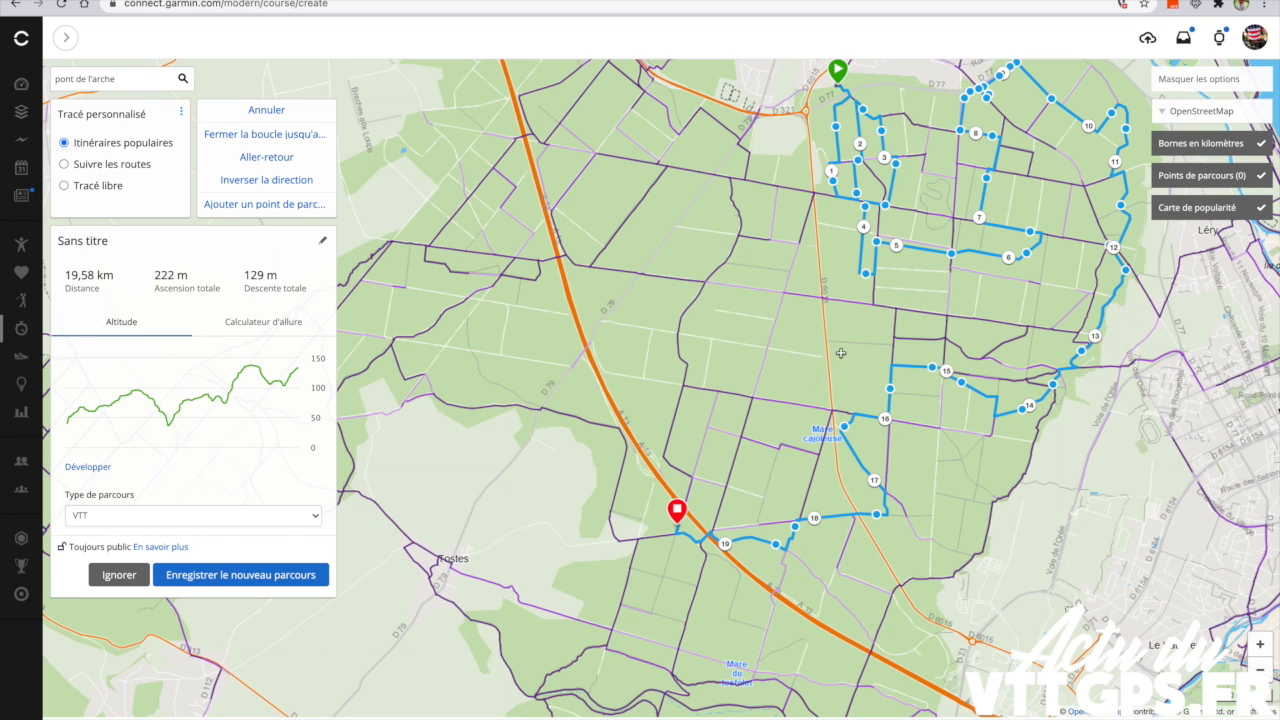
Step: Move the course's end point west to the forest edge near Tostes, bringing the total to about 20.1 km
left_click_drag(676, 510, 615, 520)
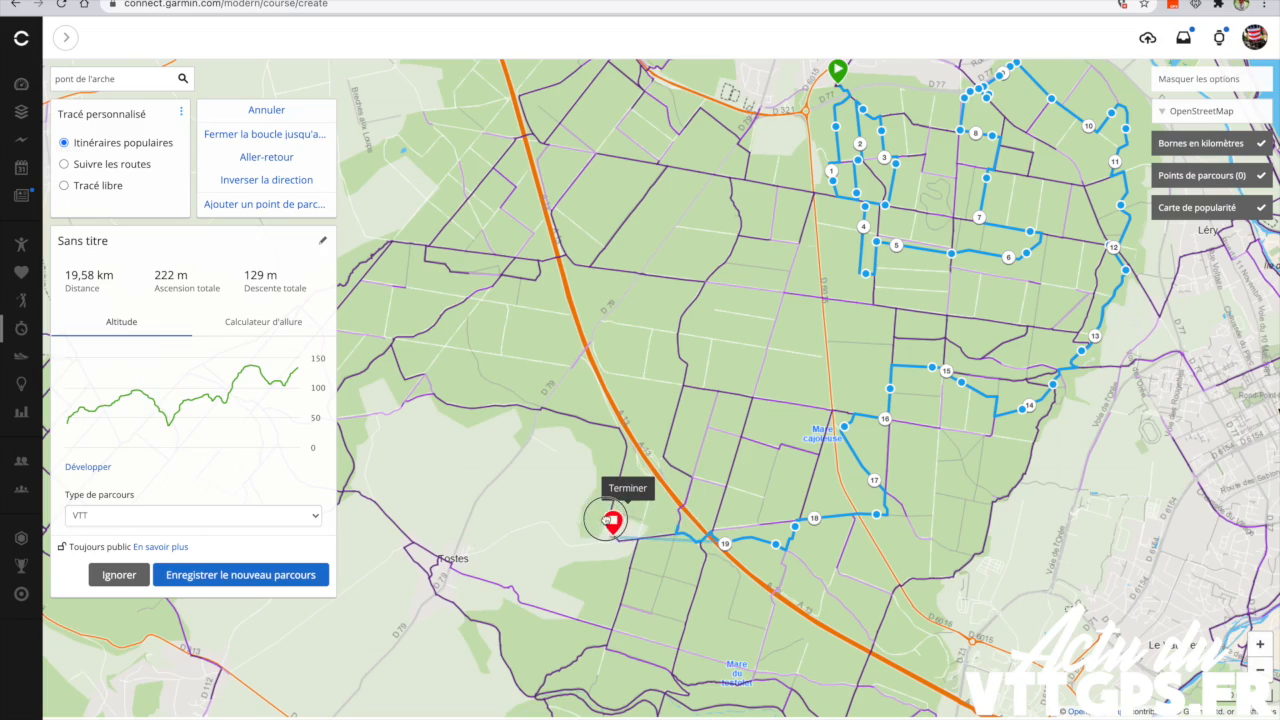
scroll(615, 520, "down", 2)
scroll(615, 520, "down", 1)
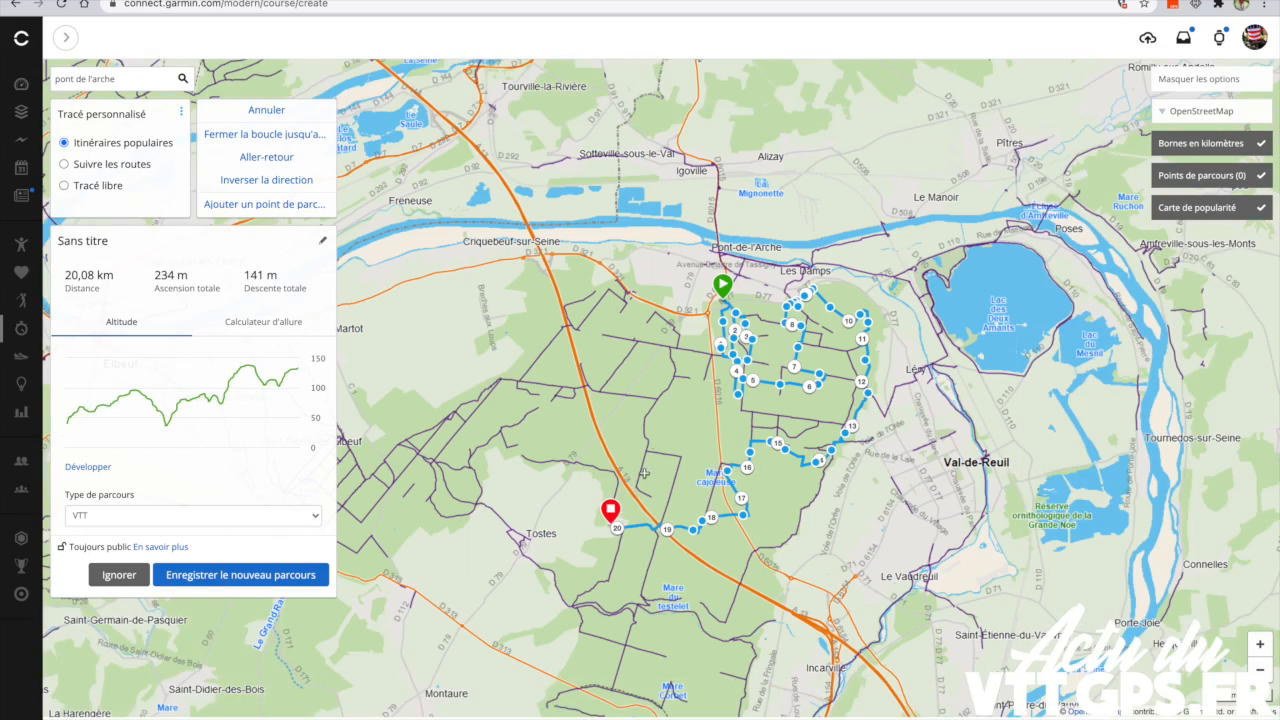
scroll(655, 437, "down", 1)
scroll(655, 437, "up", 4)
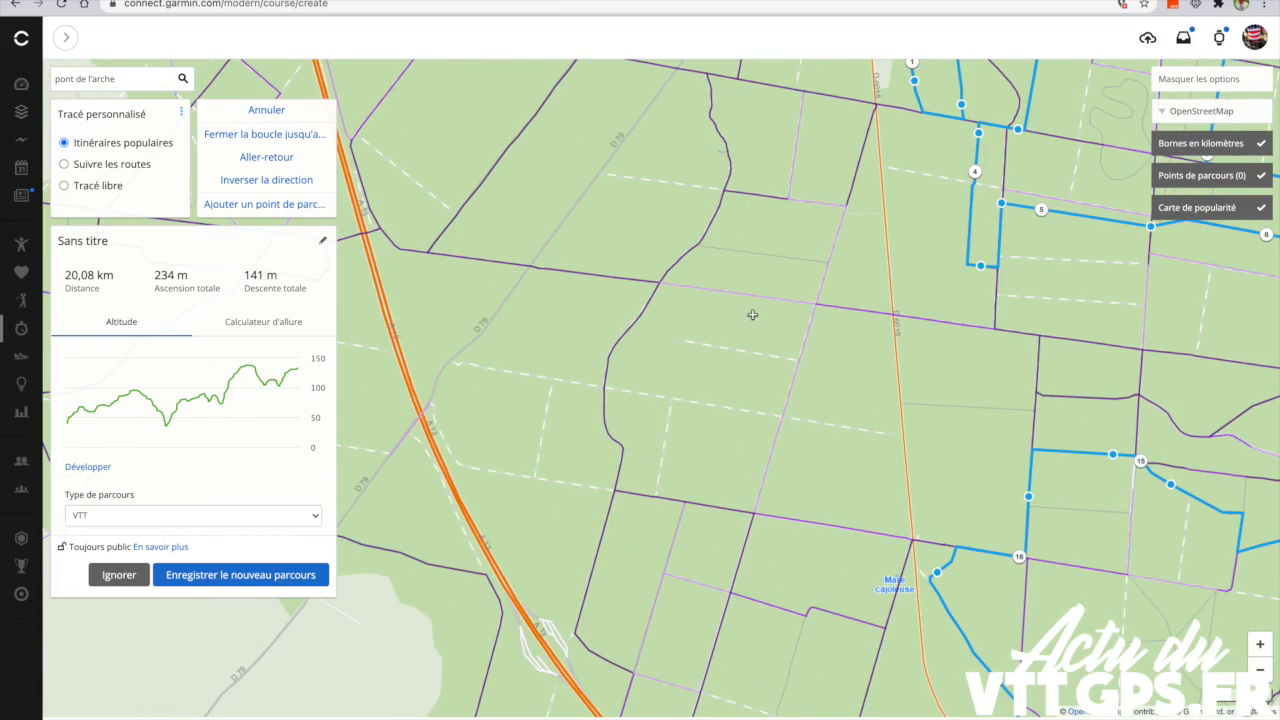
scroll(752, 318, "down", 2)
left_click_drag(752, 316, 698, 330)
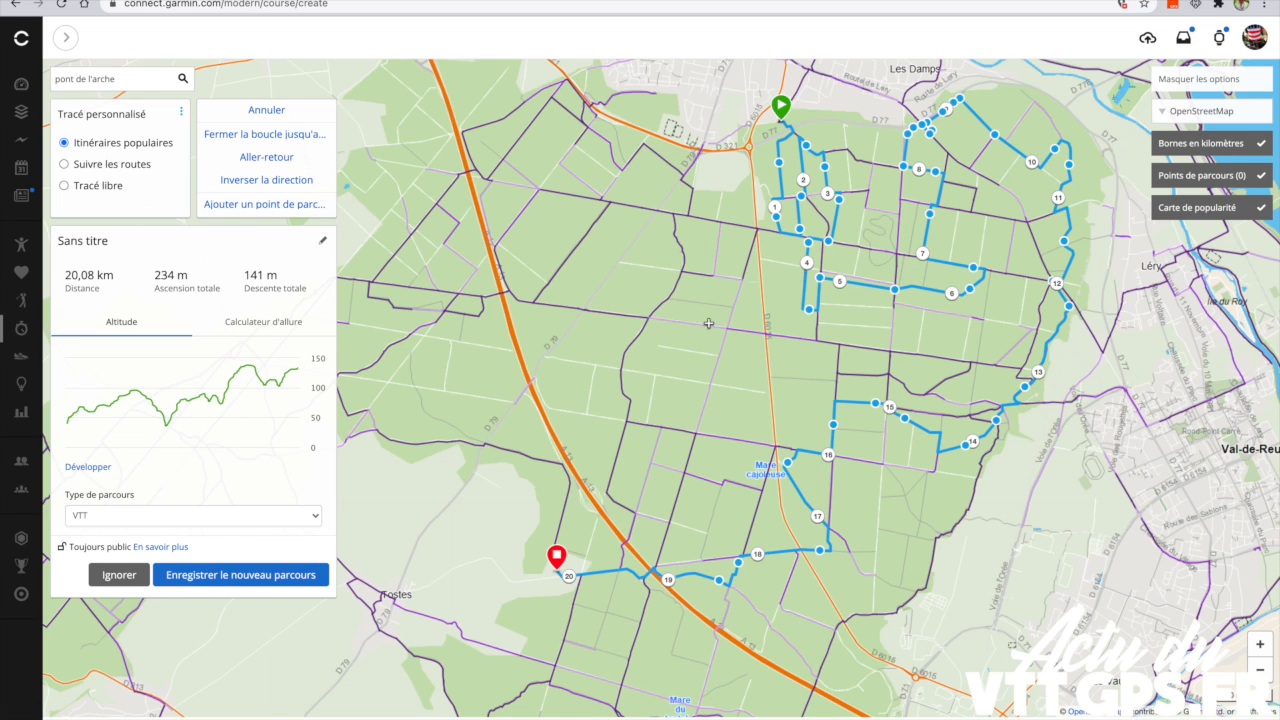
Step: Add a course point of type Eau on the bend just past the 6 km marker and save it
scroll(971, 307, "up", 3)
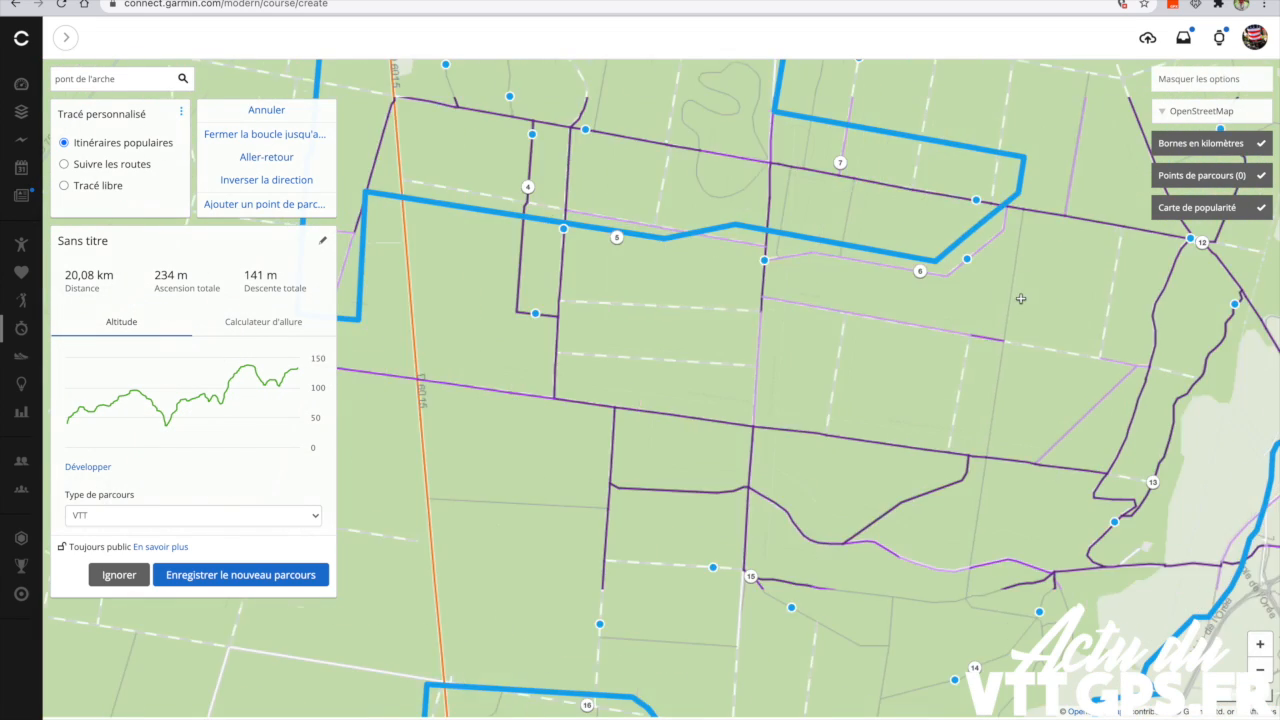
left_click_drag(940, 378, 874, 428)
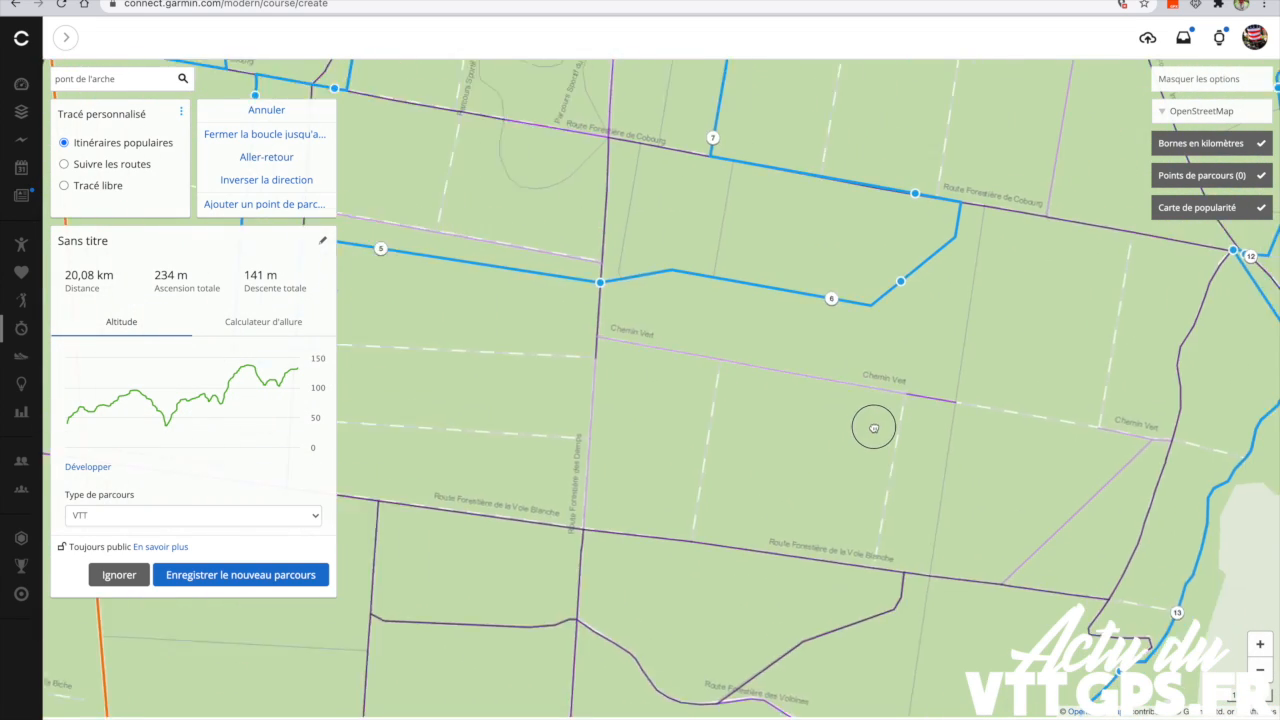
left_click(285, 205)
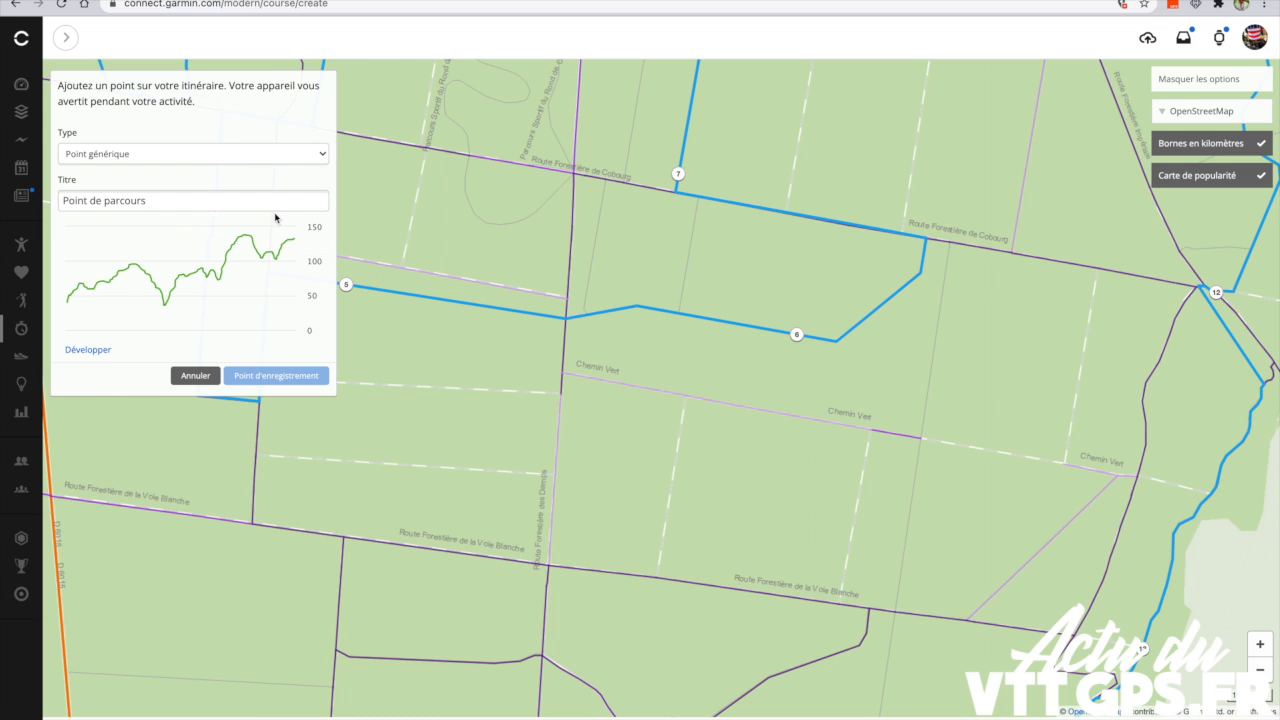
left_click(218, 155)
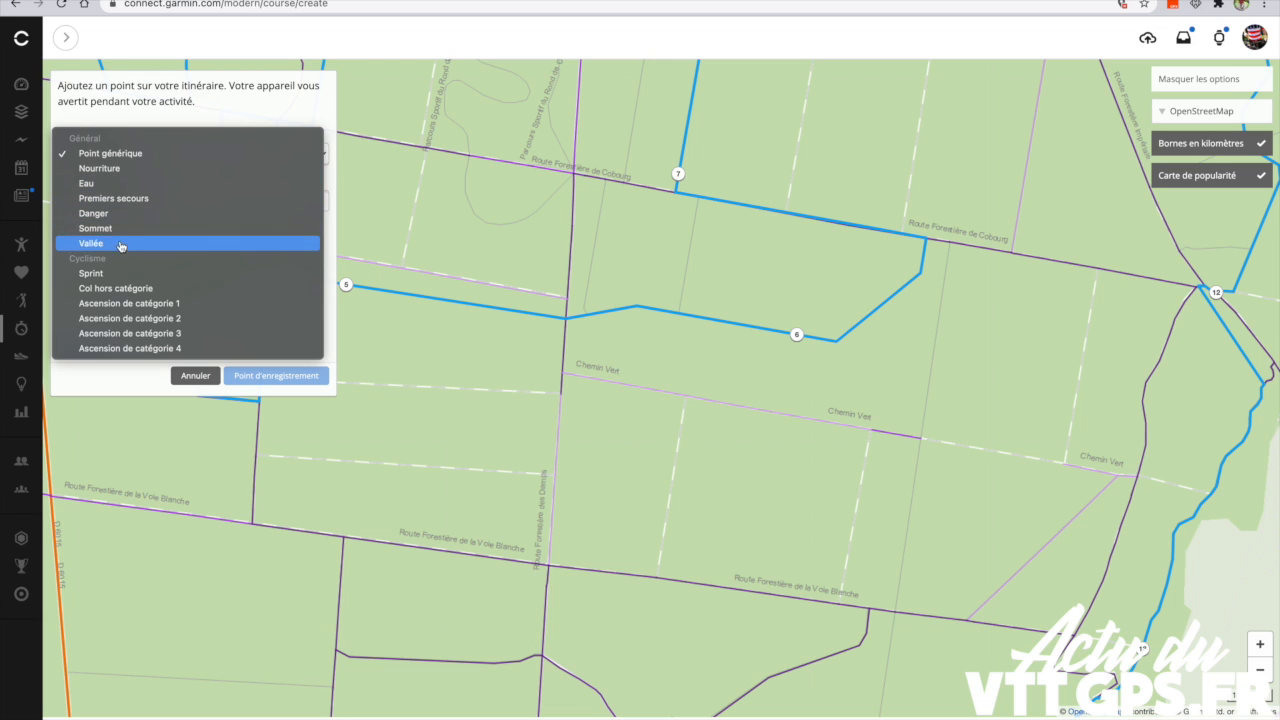
left_click(91, 183)
left_click(836, 340)
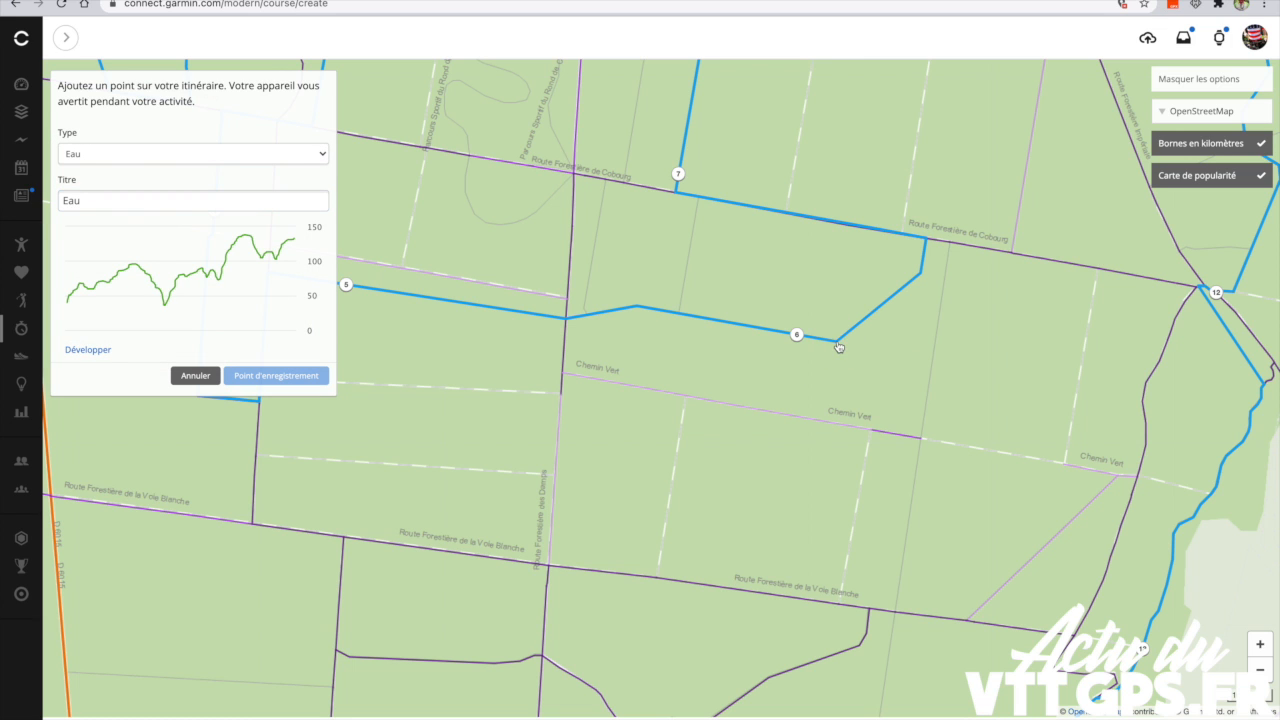
left_click(837, 343)
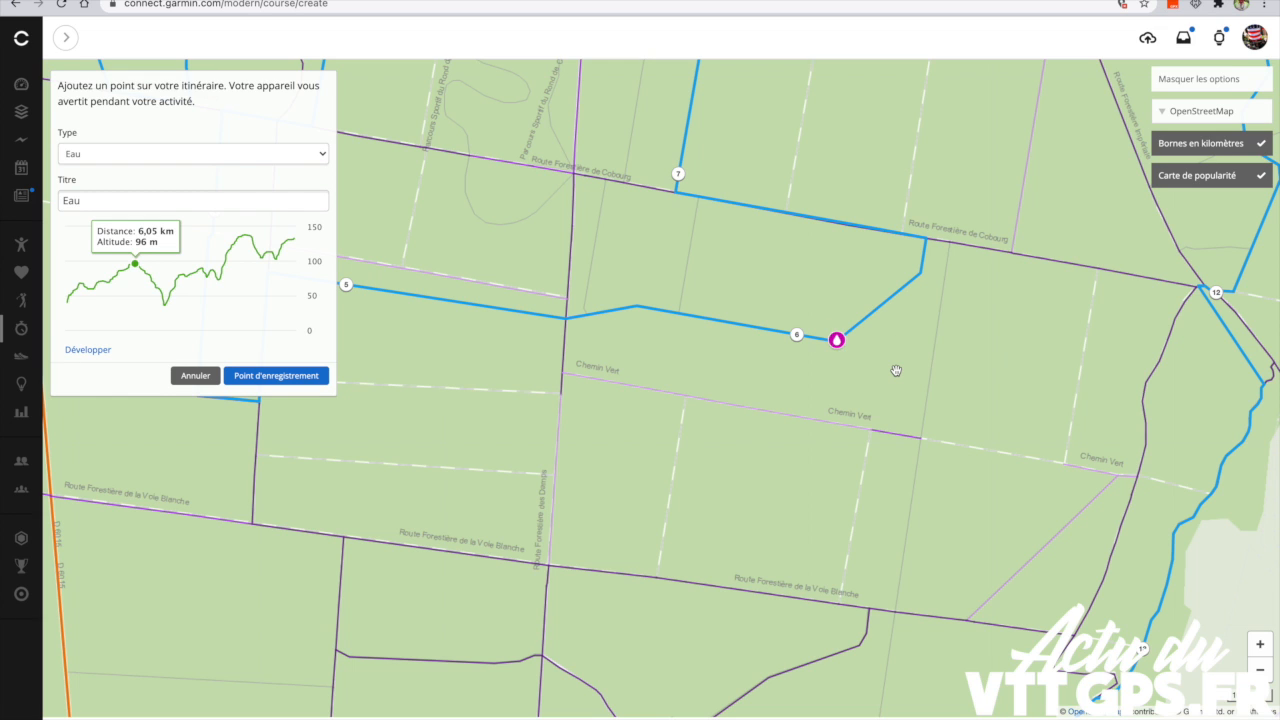
left_click(300, 378)
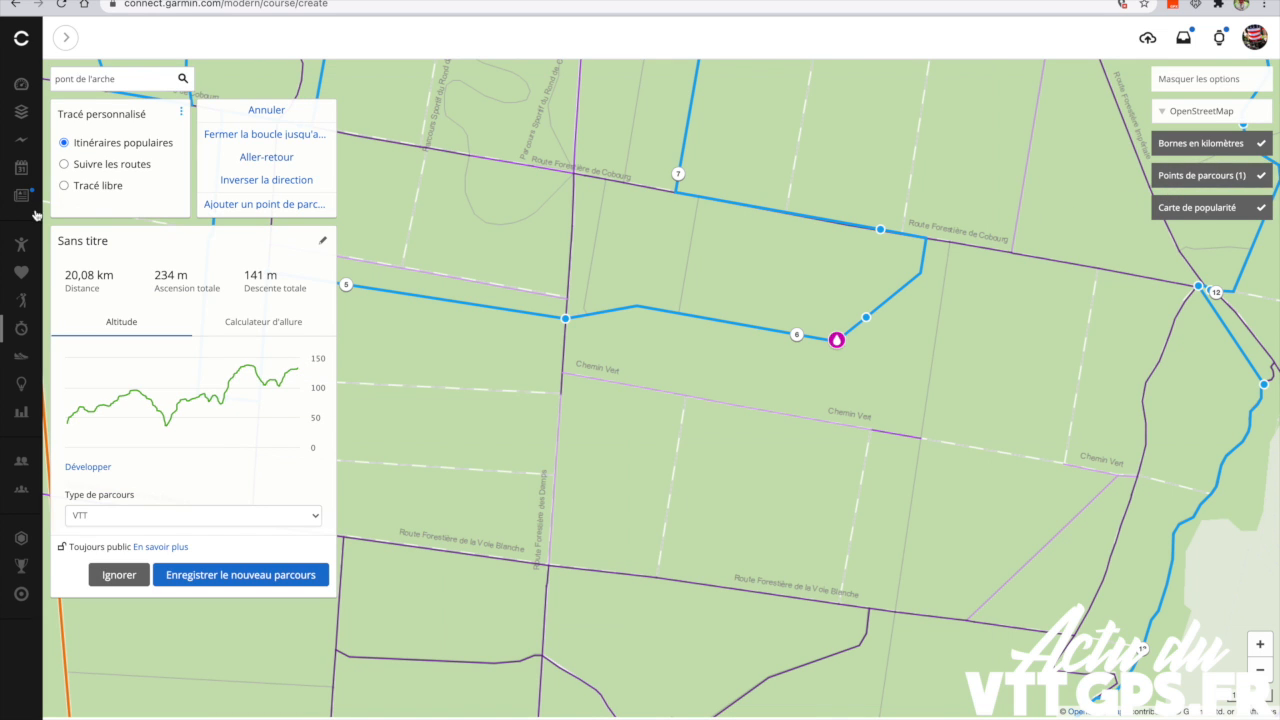
Step: Add a generic course point titled Descente at the trail junction beside the 12 km marker and save it
left_click_drag(897, 399, 571, 409)
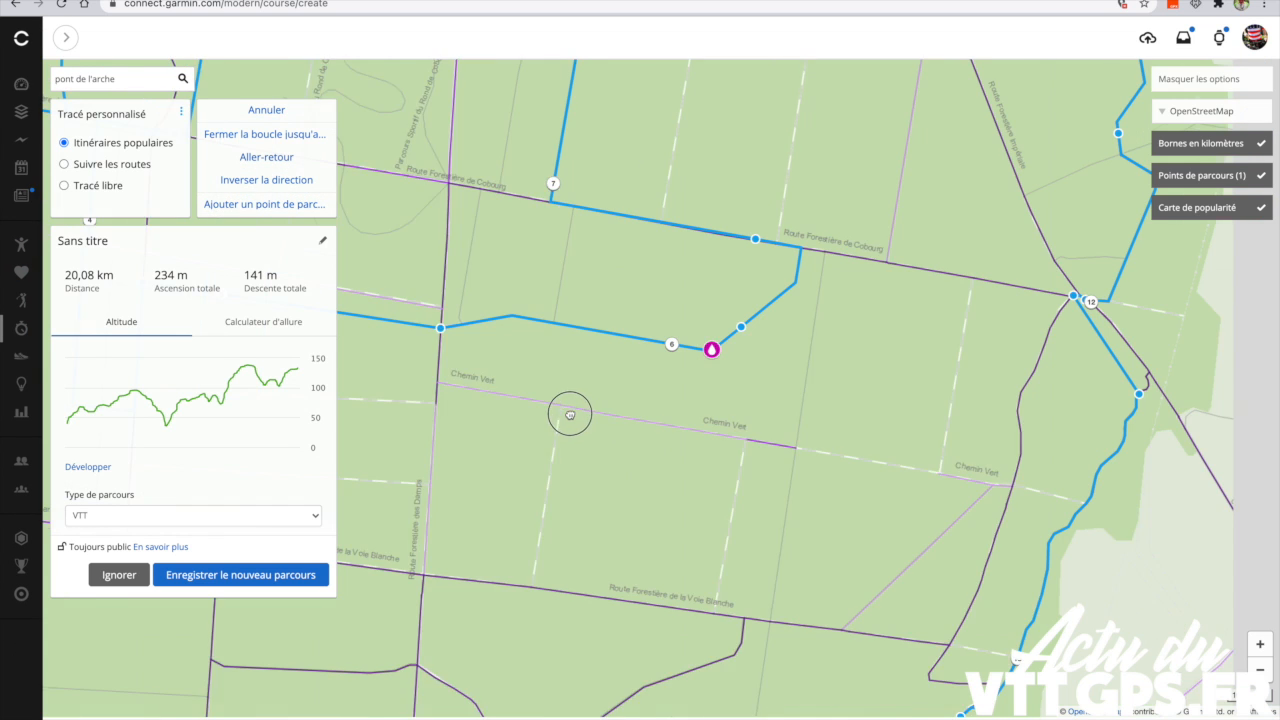
scroll(840, 354, "up", 2)
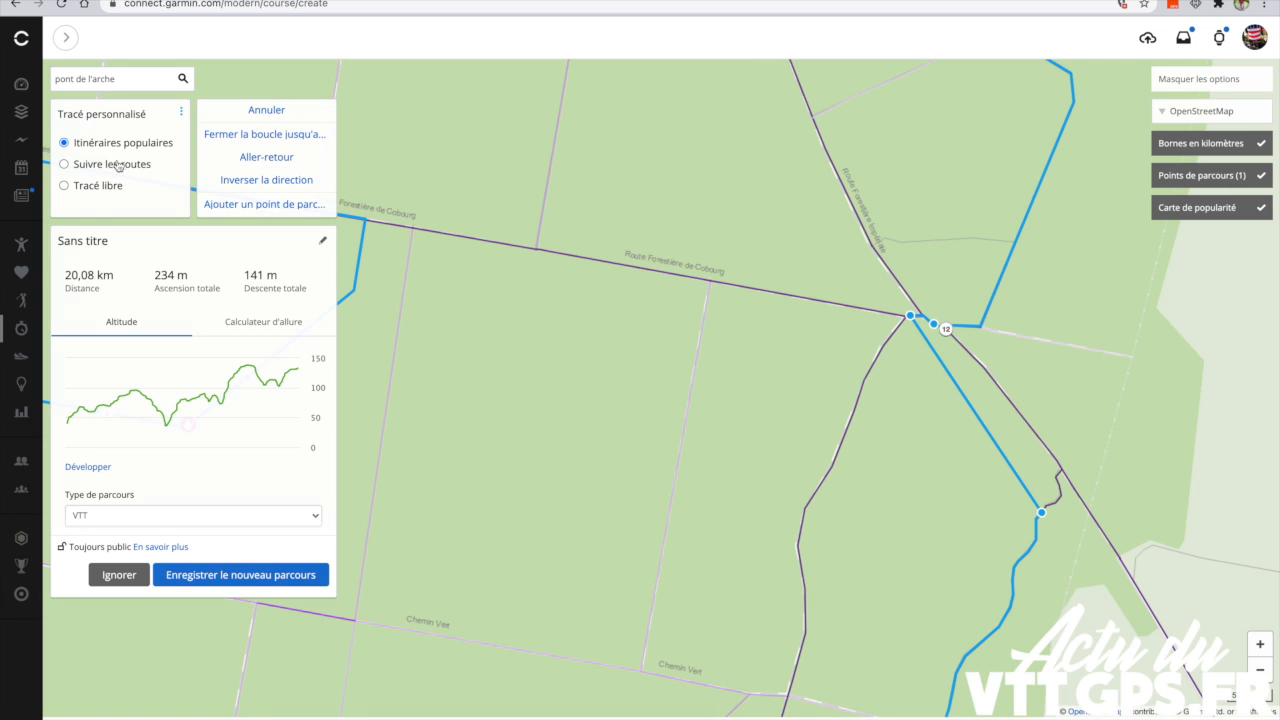
left_click(300, 206)
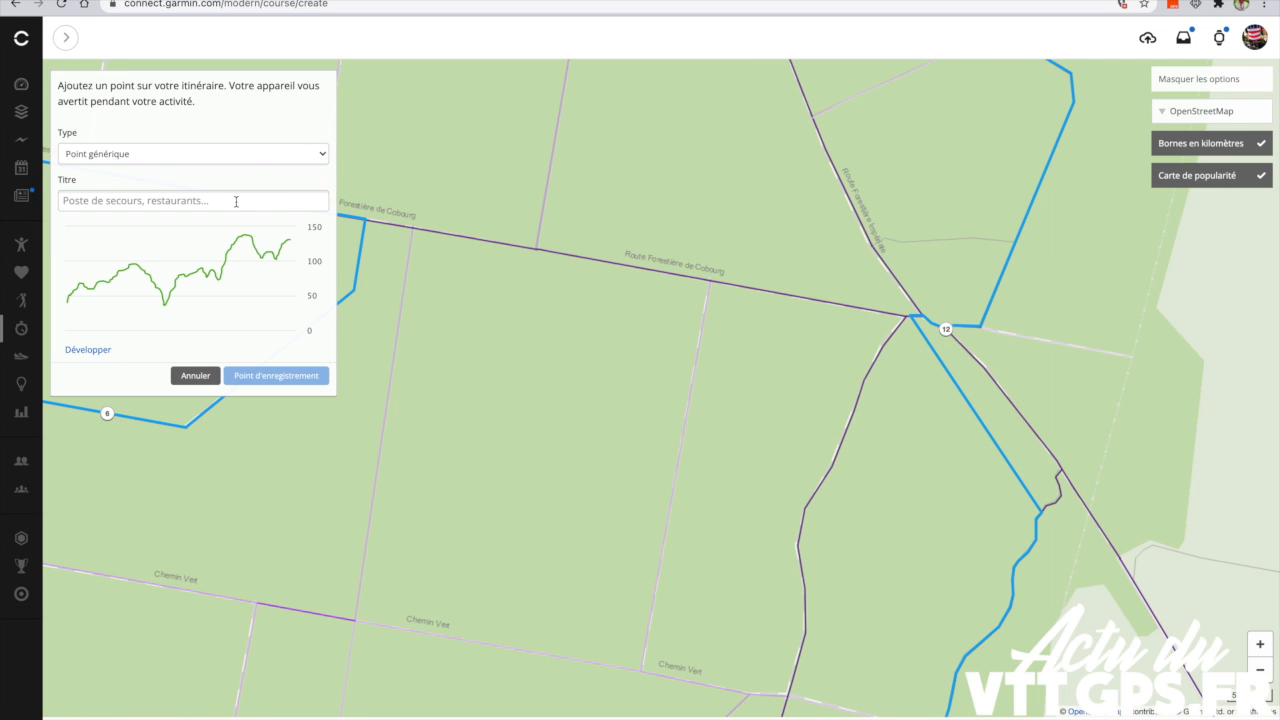
type("Descente")
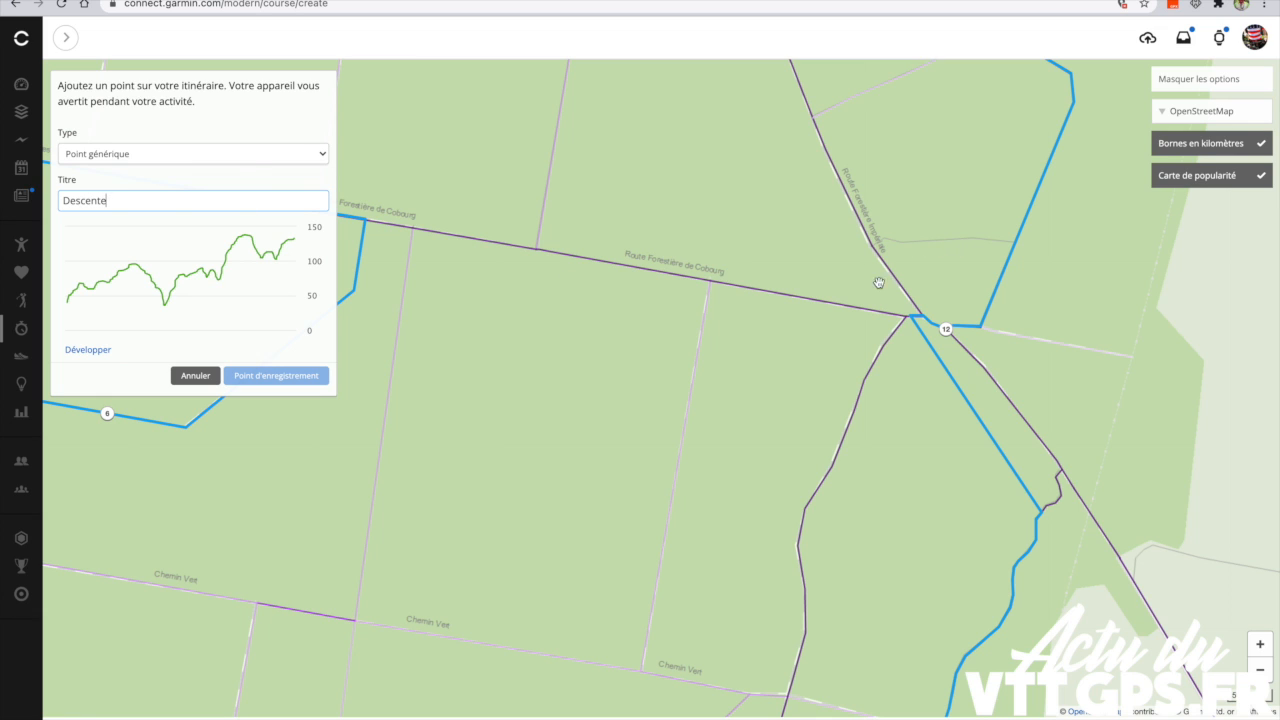
left_click(911, 318)
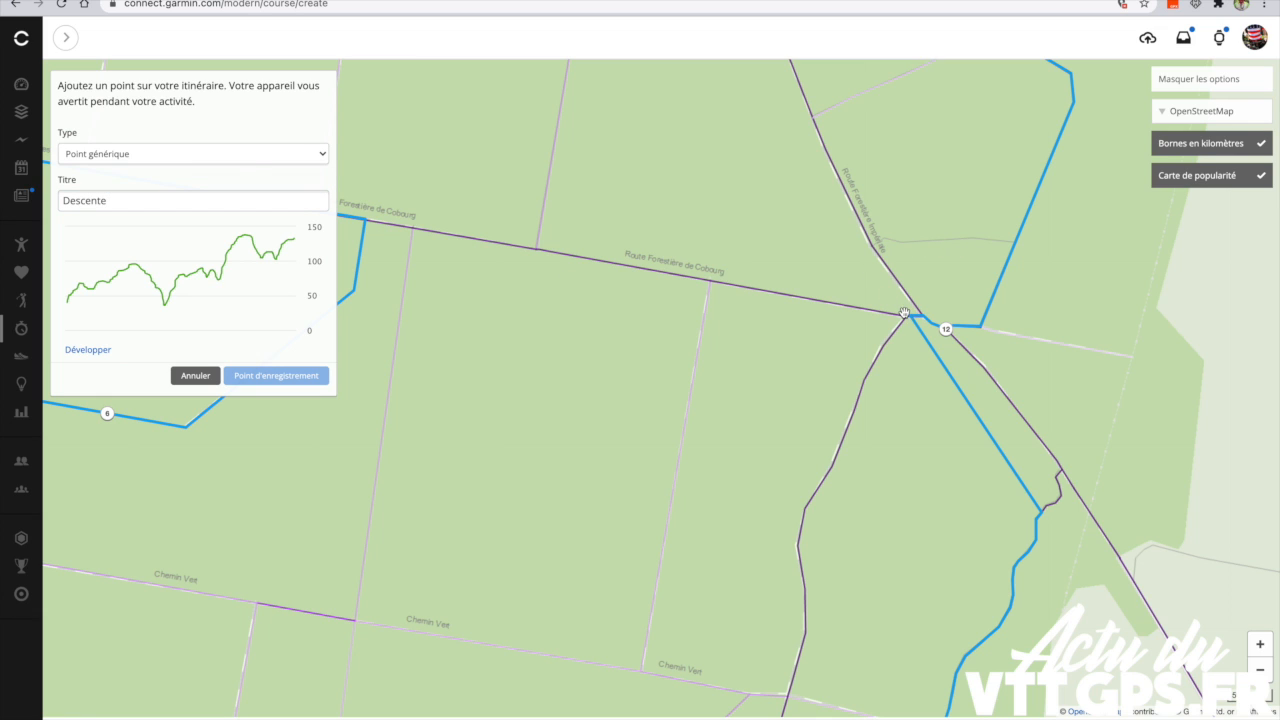
left_click(919, 330)
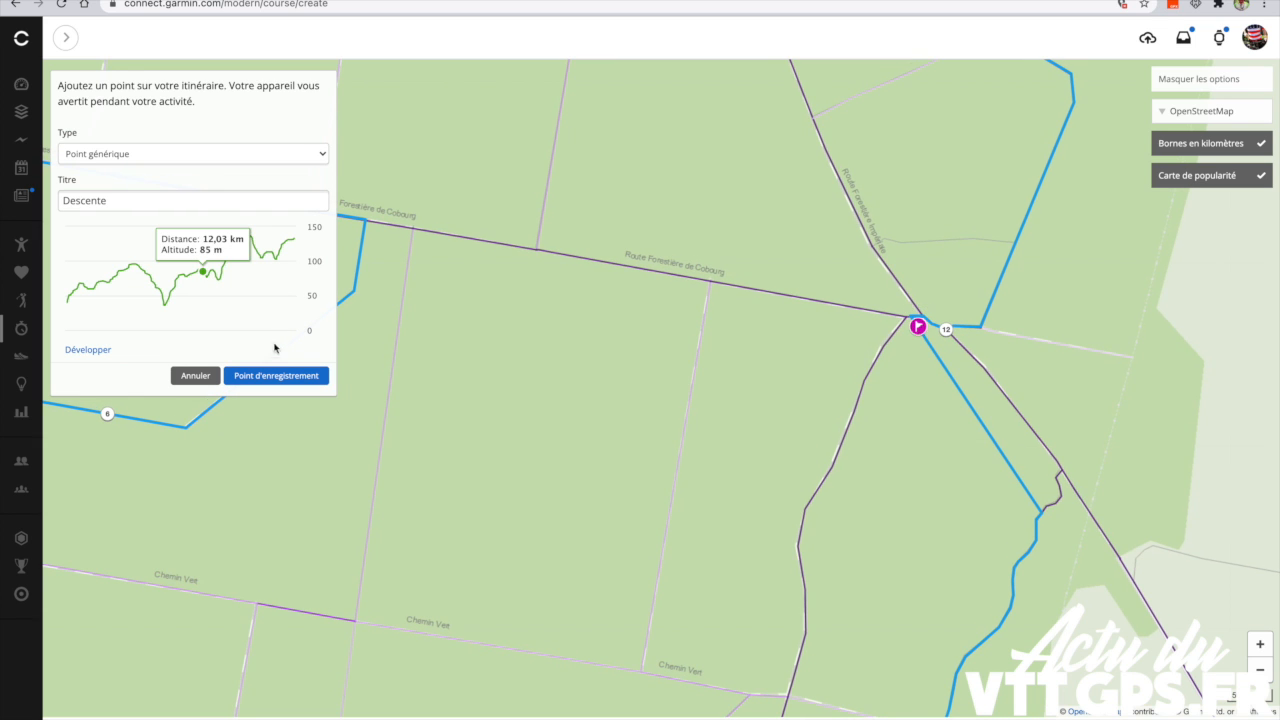
left_click(287, 375)
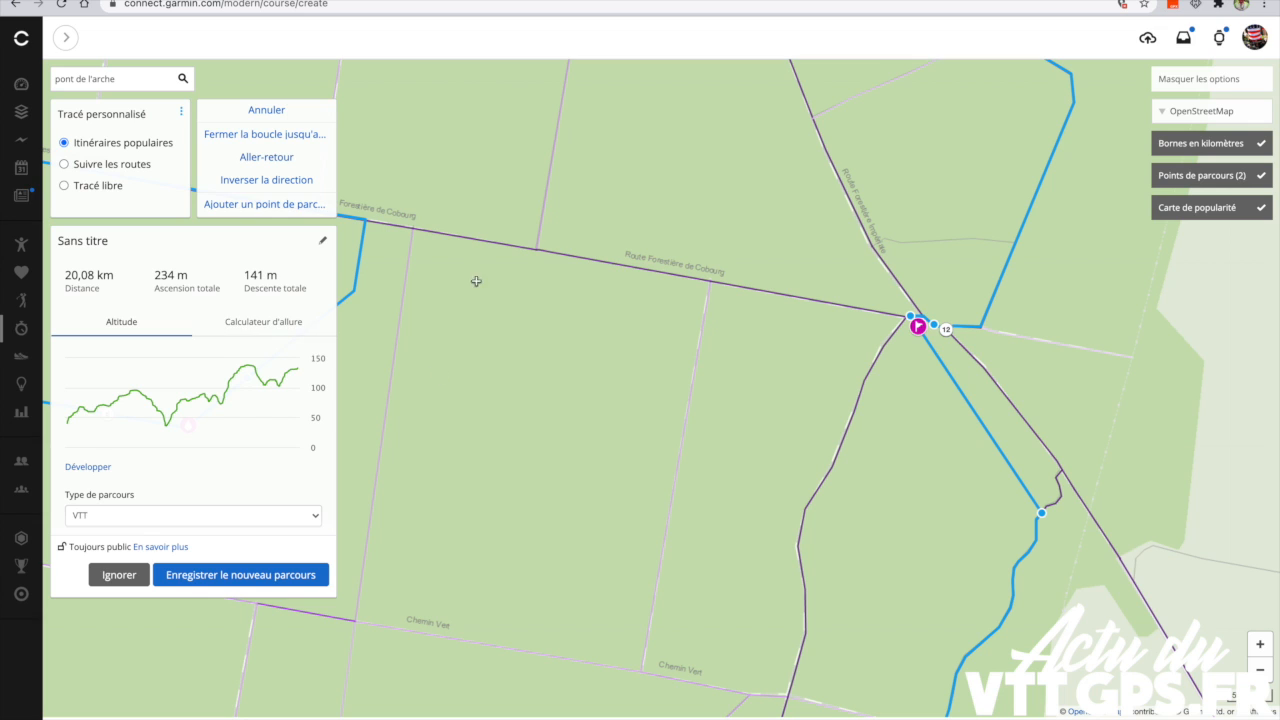
Step: Hide the course points on the map and show them again
left_click(1204, 178)
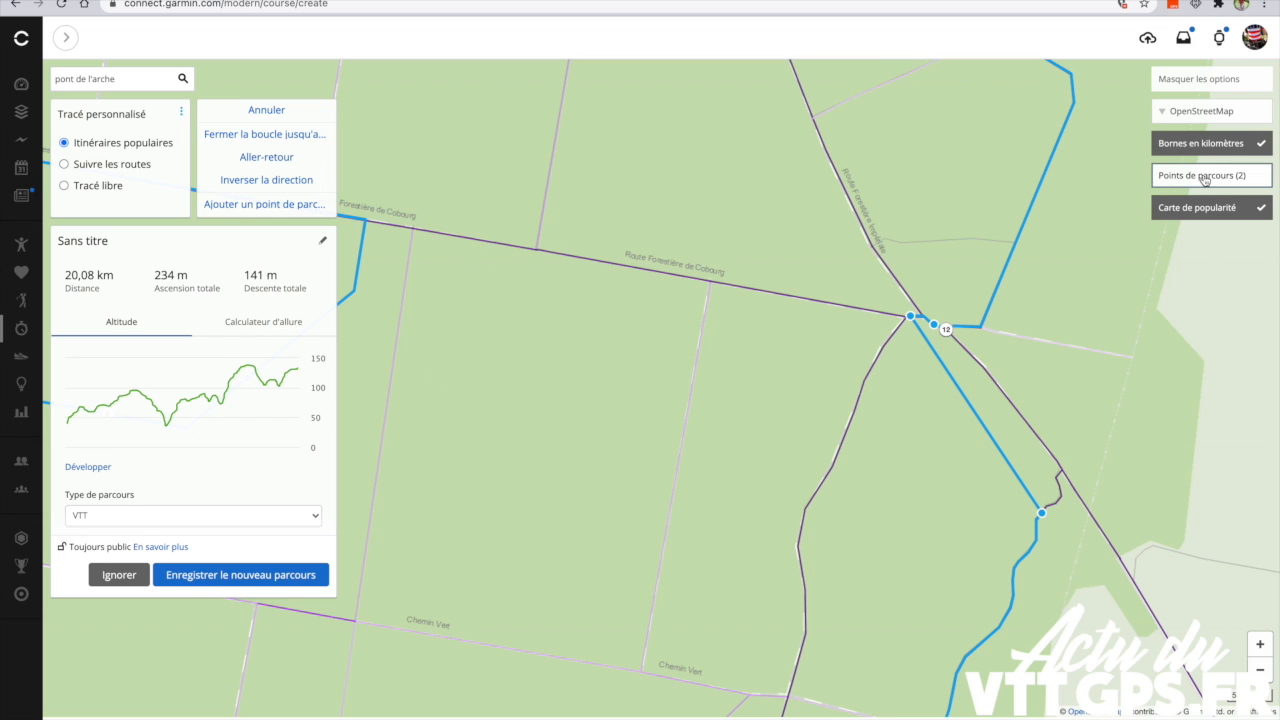
left_click(1204, 178)
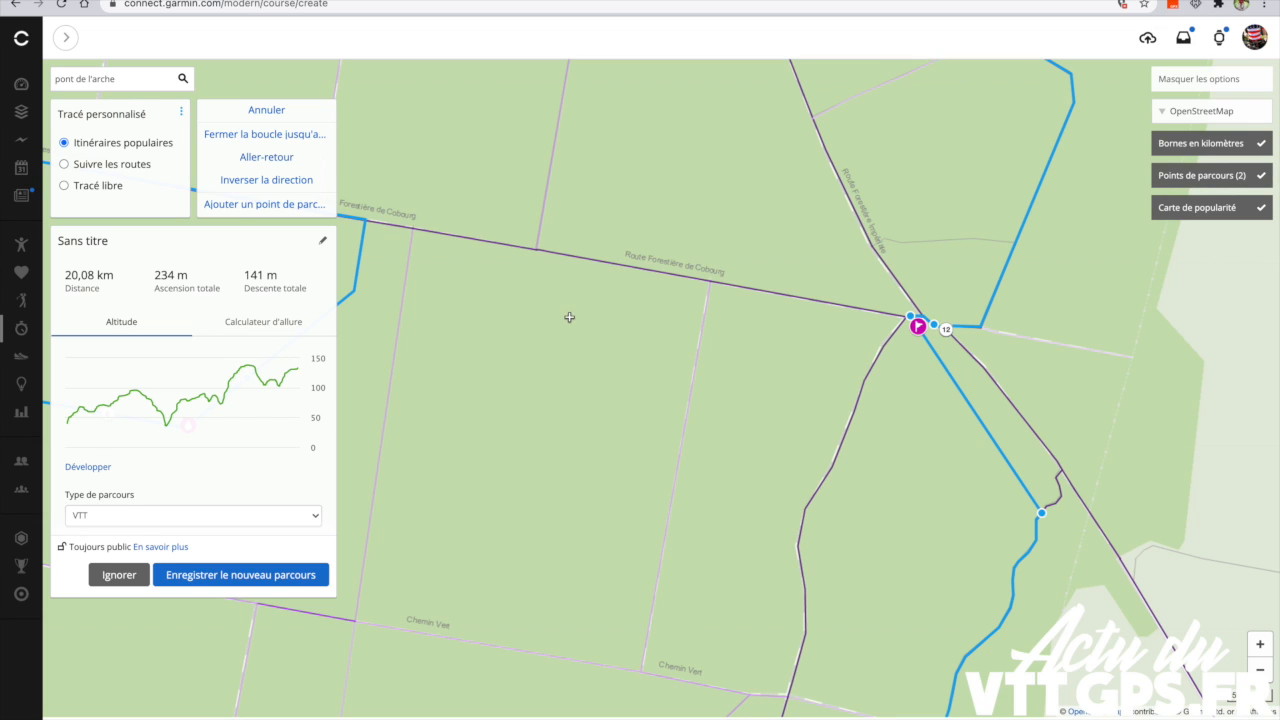
Step: Extend the course by Itinéraires populaires west past Tostes and southwest through the forest toward the D 313, about 26.8 km in total
scroll(565, 318, "down", 3)
left_click_drag(623, 309, 968, 278)
left_click_drag(747, 364, 811, 305)
scroll(811, 305, "down", 3)
scroll(549, 395, "down", 3)
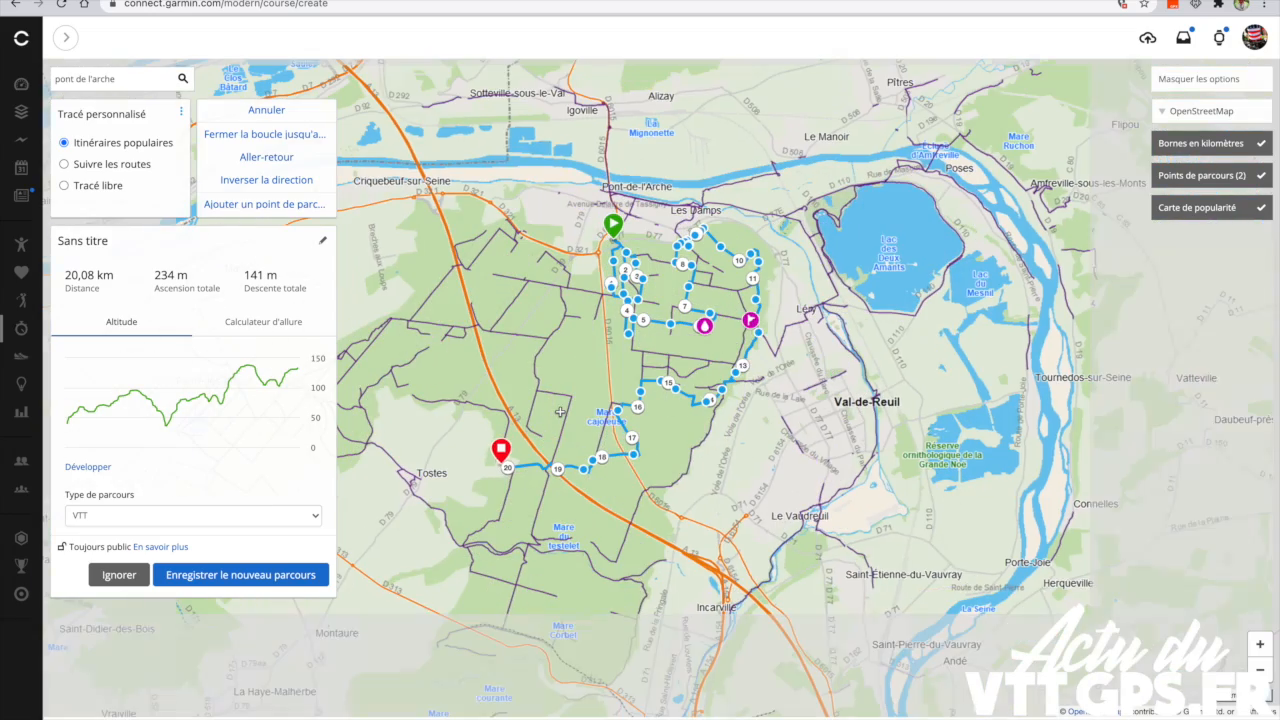
scroll(529, 340, "up", 3)
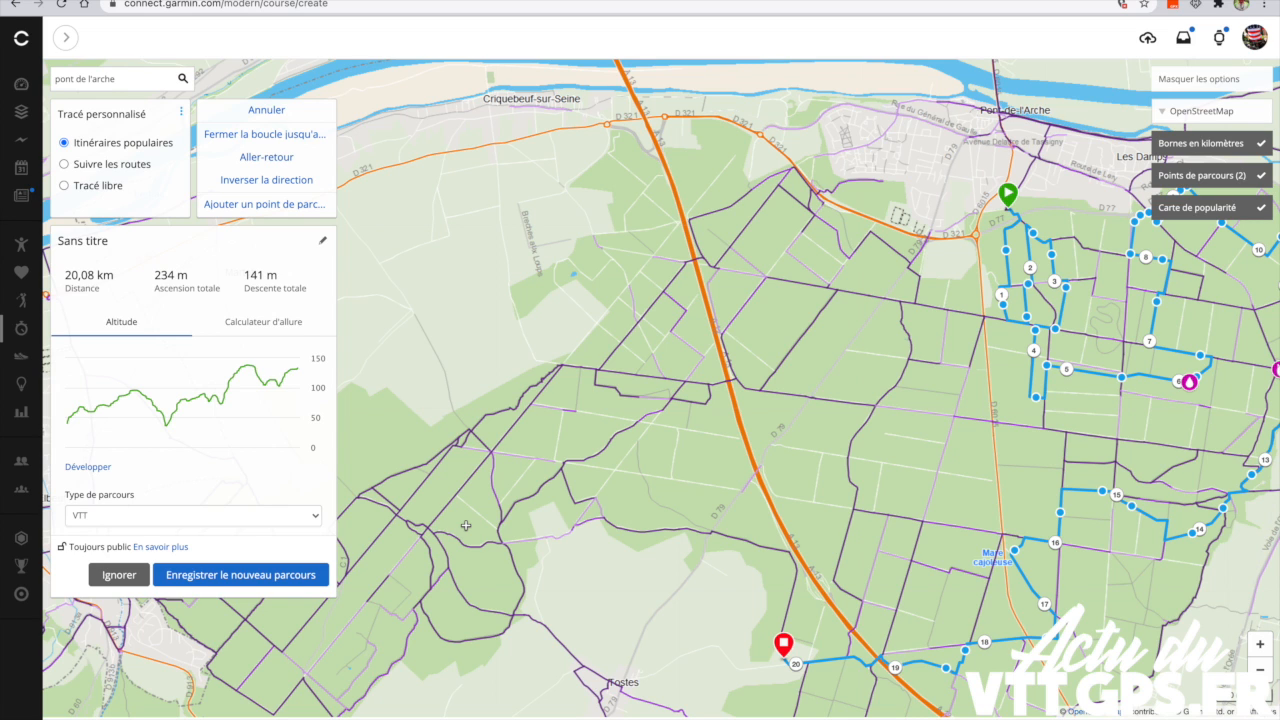
left_click(416, 533)
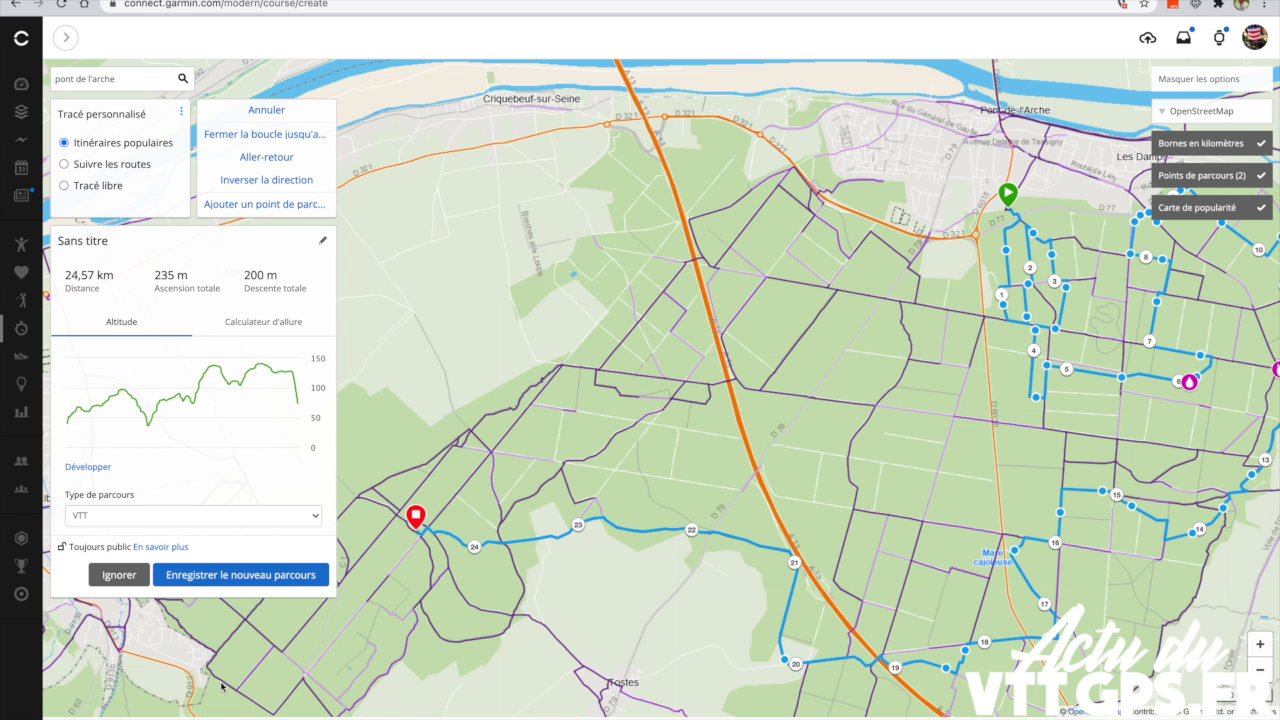
mouse_move(360, 640)
left_mouse_down()
mouse_move(680, 520)
mouse_move(760, 517)
left_mouse_up()
left_click(671, 595)
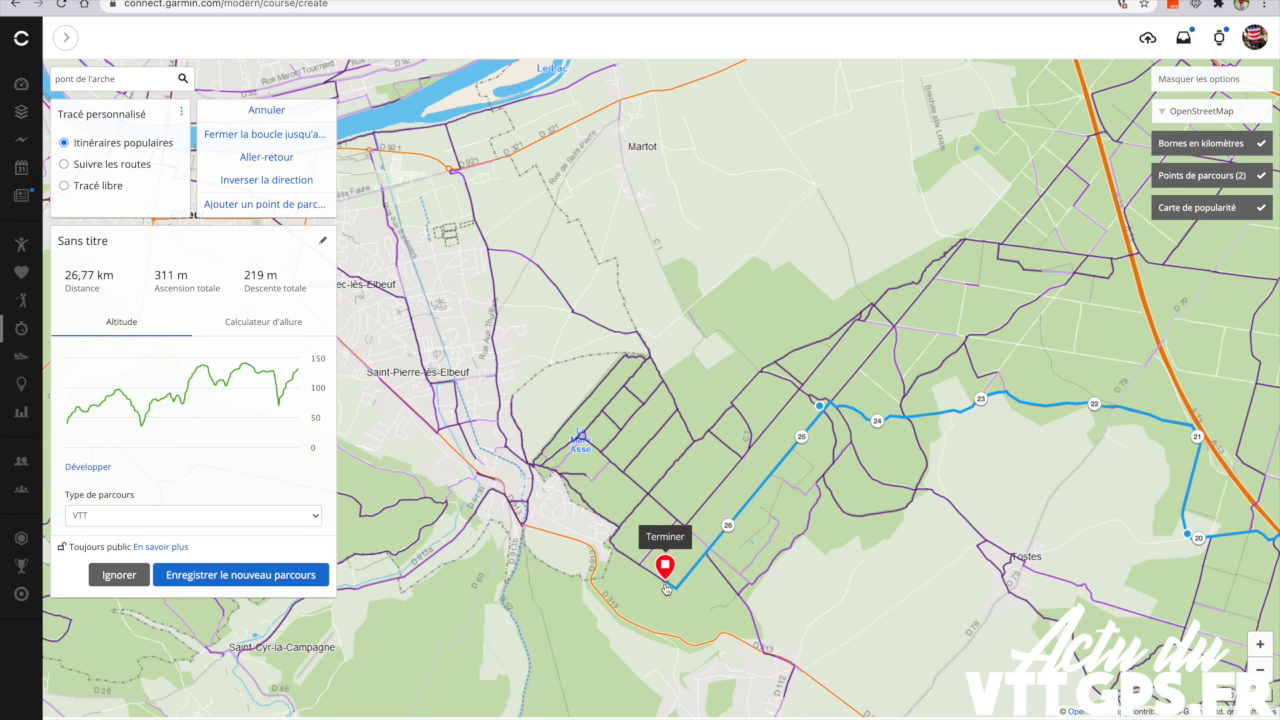
Step: Reroute the final section over the winding trail to the east and adjust the route points near kilometre 25, about 27.8 km in total
scroll(738, 541, "up", 2)
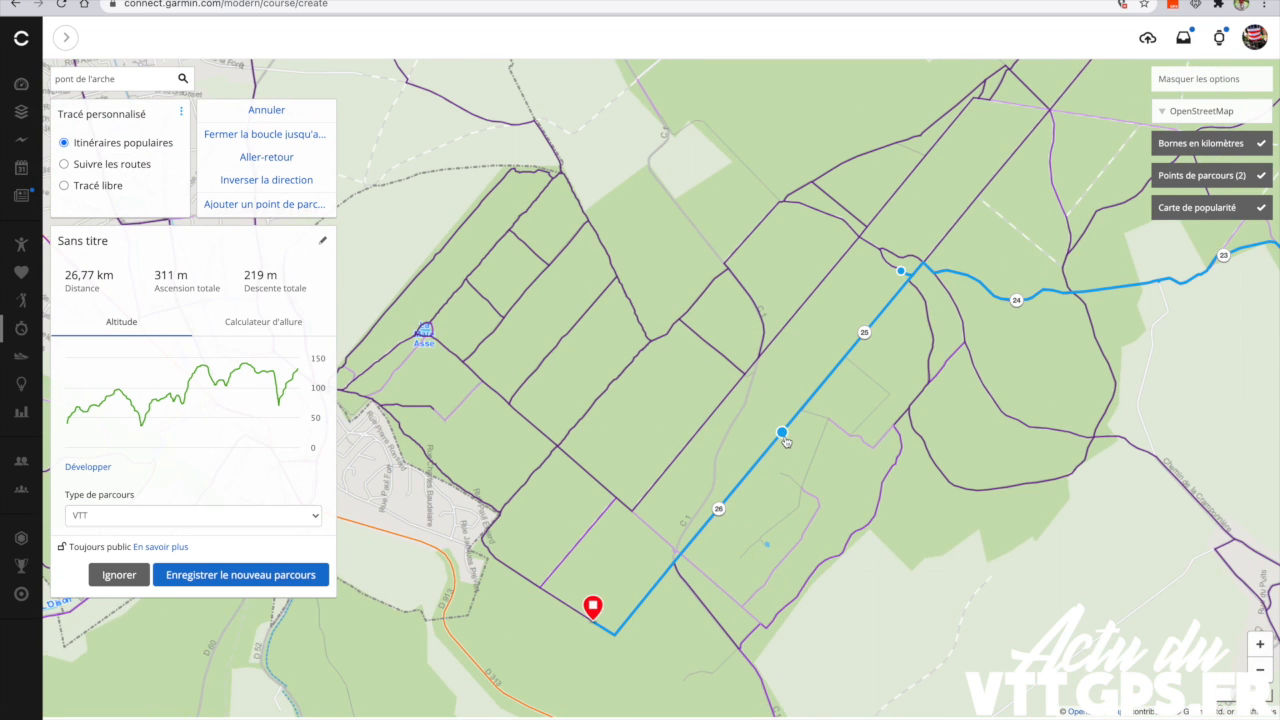
mouse_move(784, 438)
left_mouse_down()
mouse_move(835, 462)
mouse_move(875, 513)
left_mouse_up()
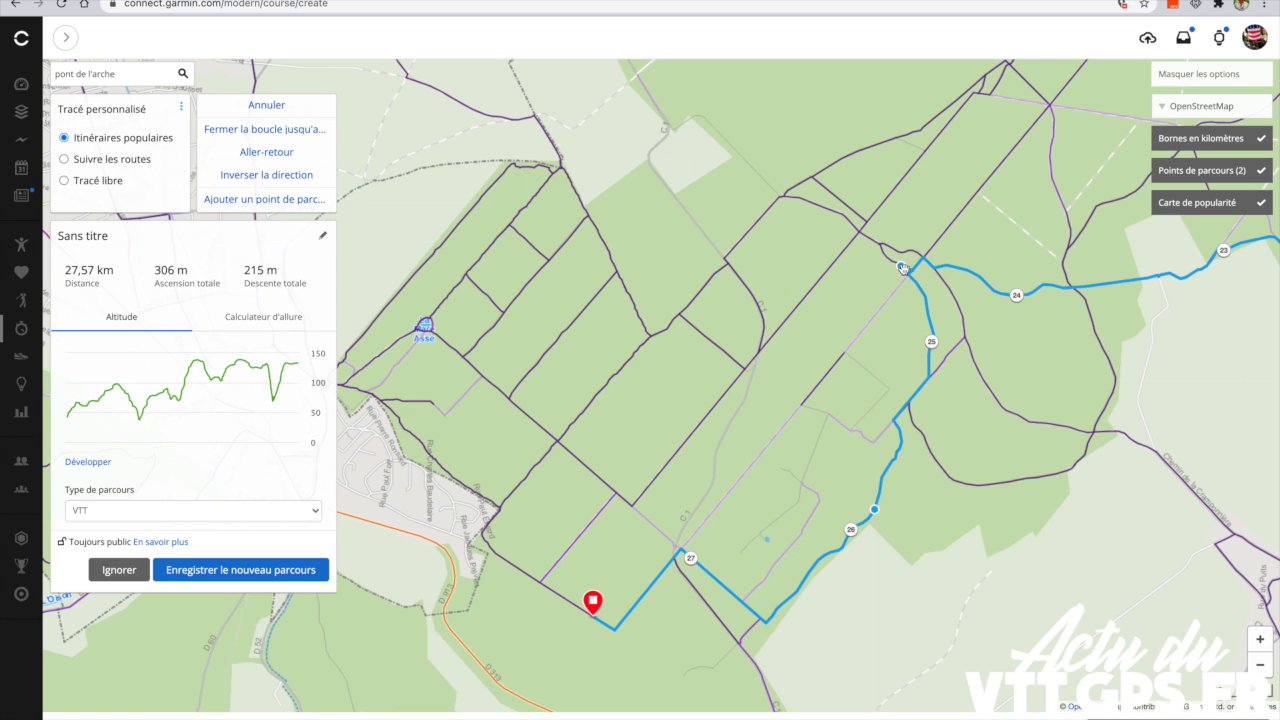
mouse_move(900, 268)
left_mouse_down()
mouse_move(873, 243)
mouse_move(885, 255)
left_mouse_up()
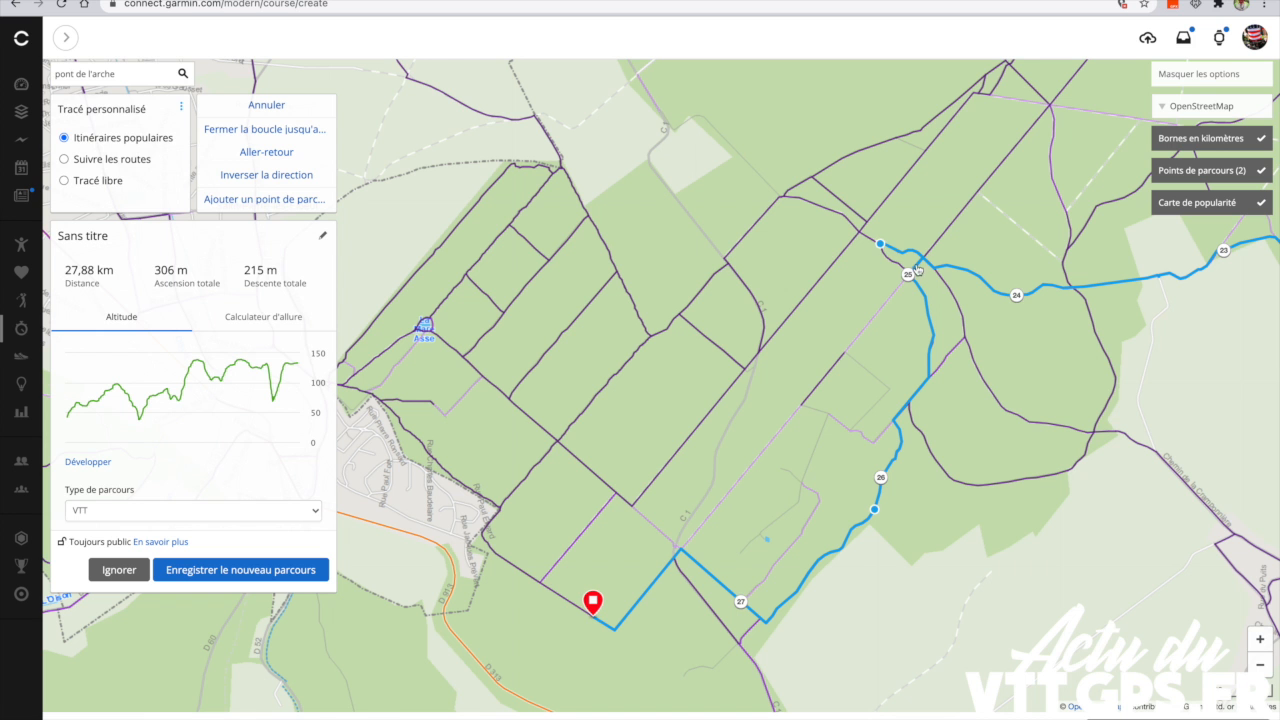
left_click_drag(917, 265, 895, 262)
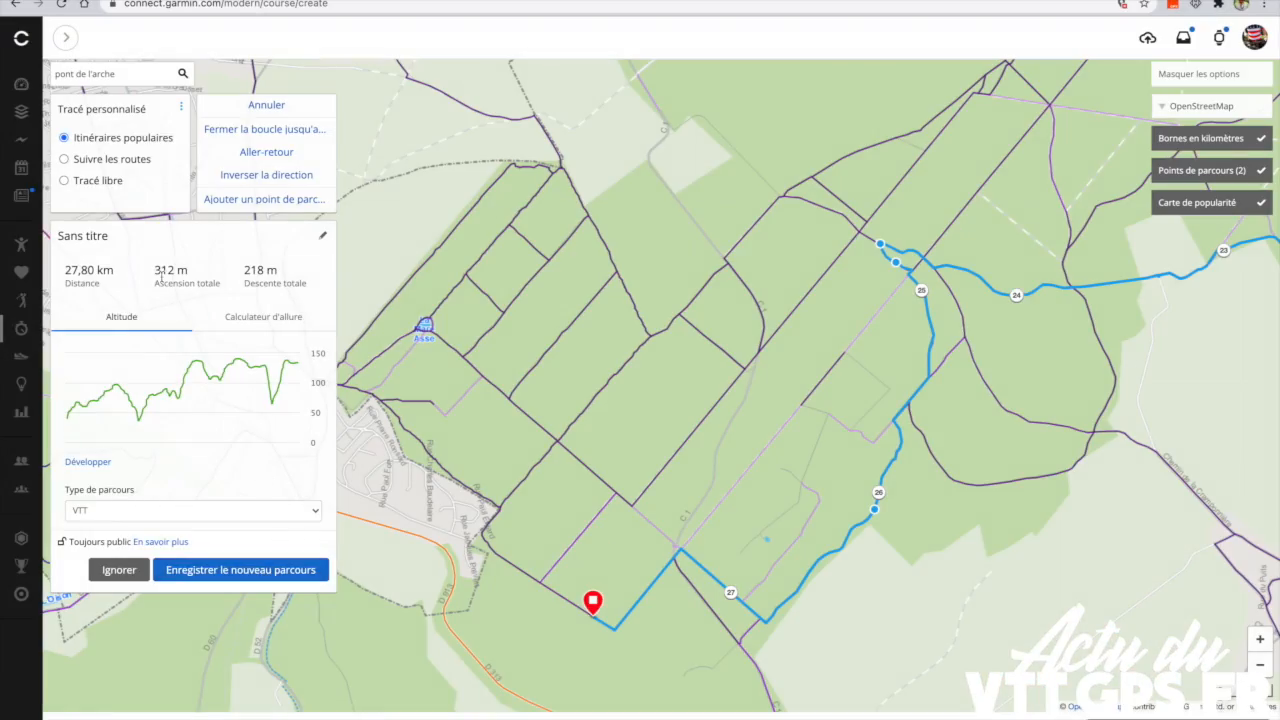
Step: Name the course Test exemple and save it as a new course
left_click(122, 240)
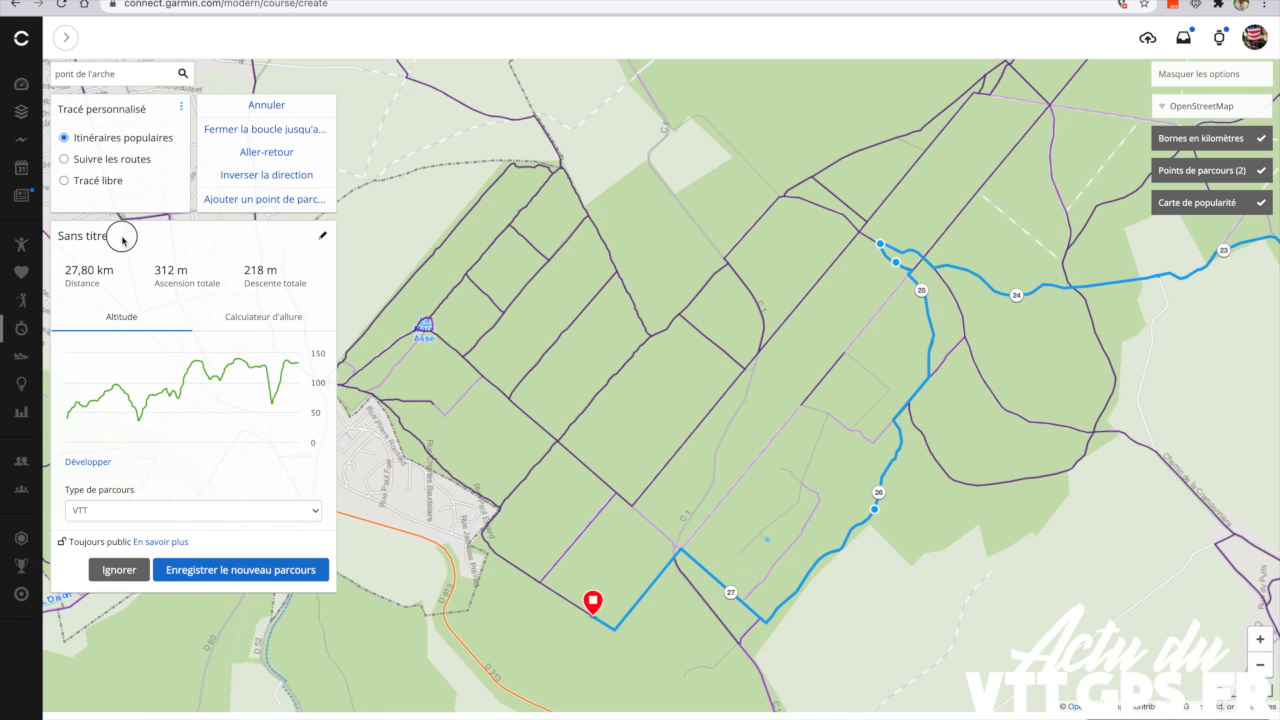
left_click(322, 236)
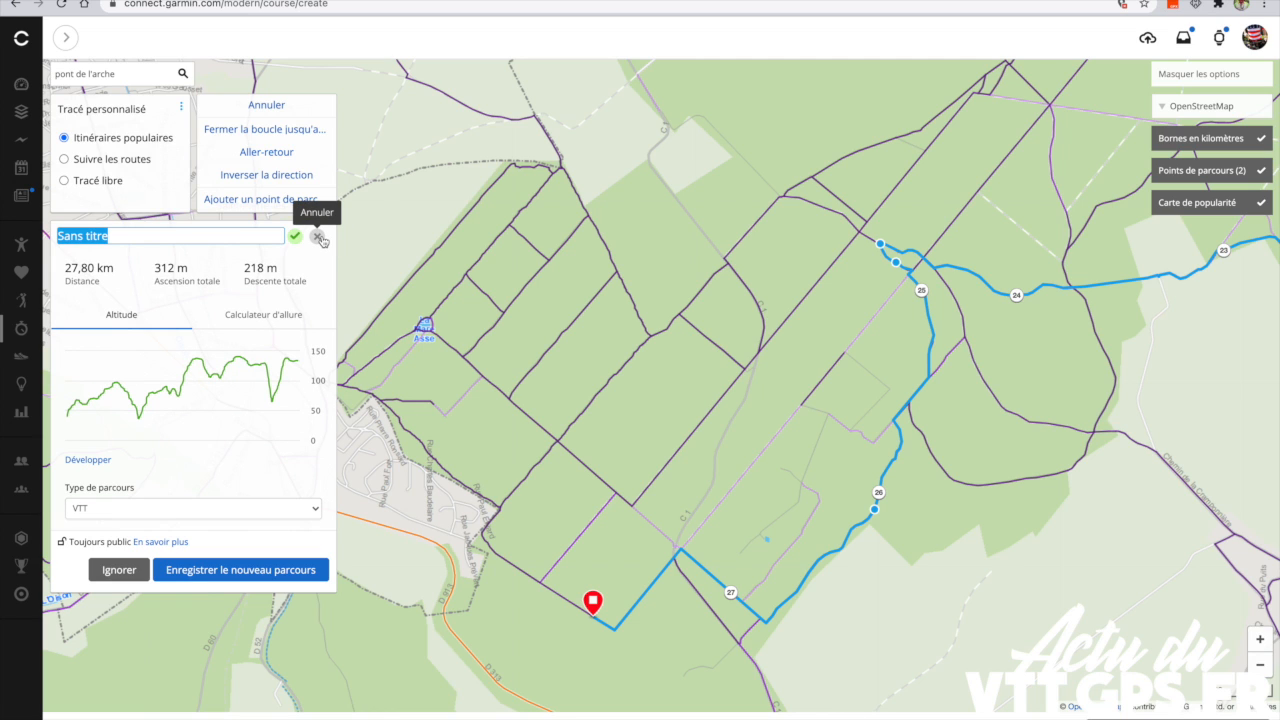
type("Test")
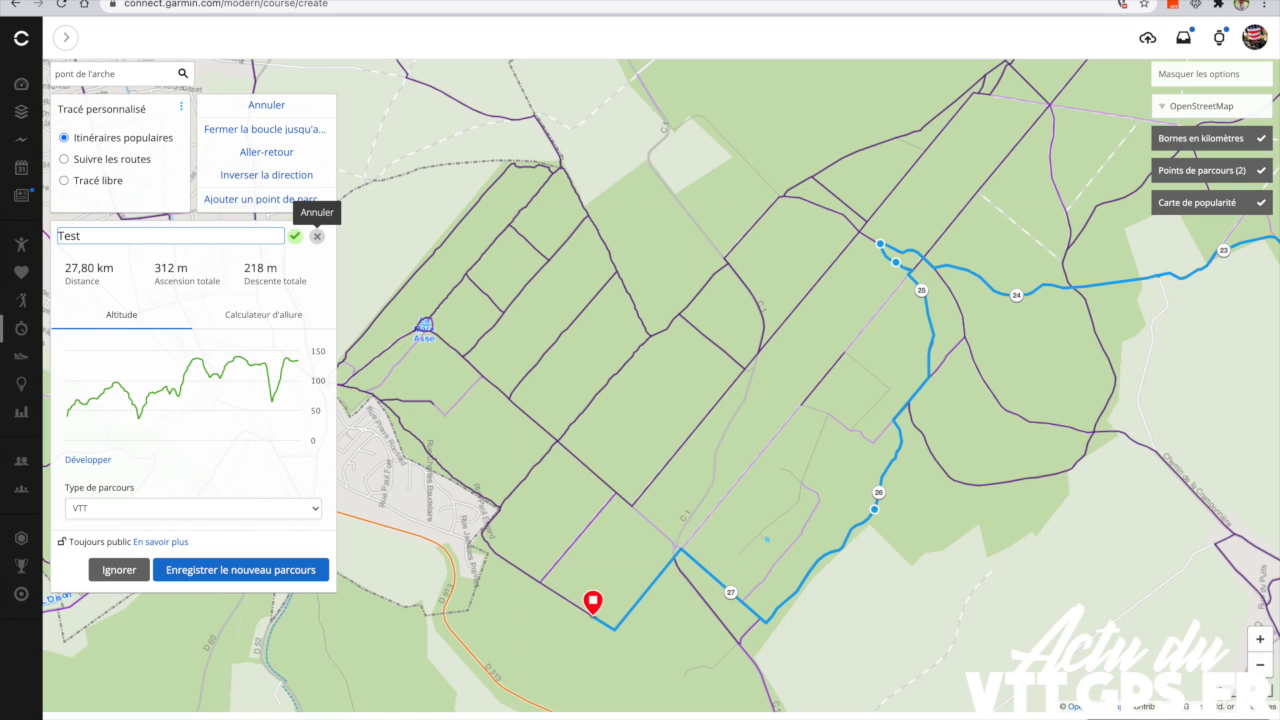
type(" exemple")
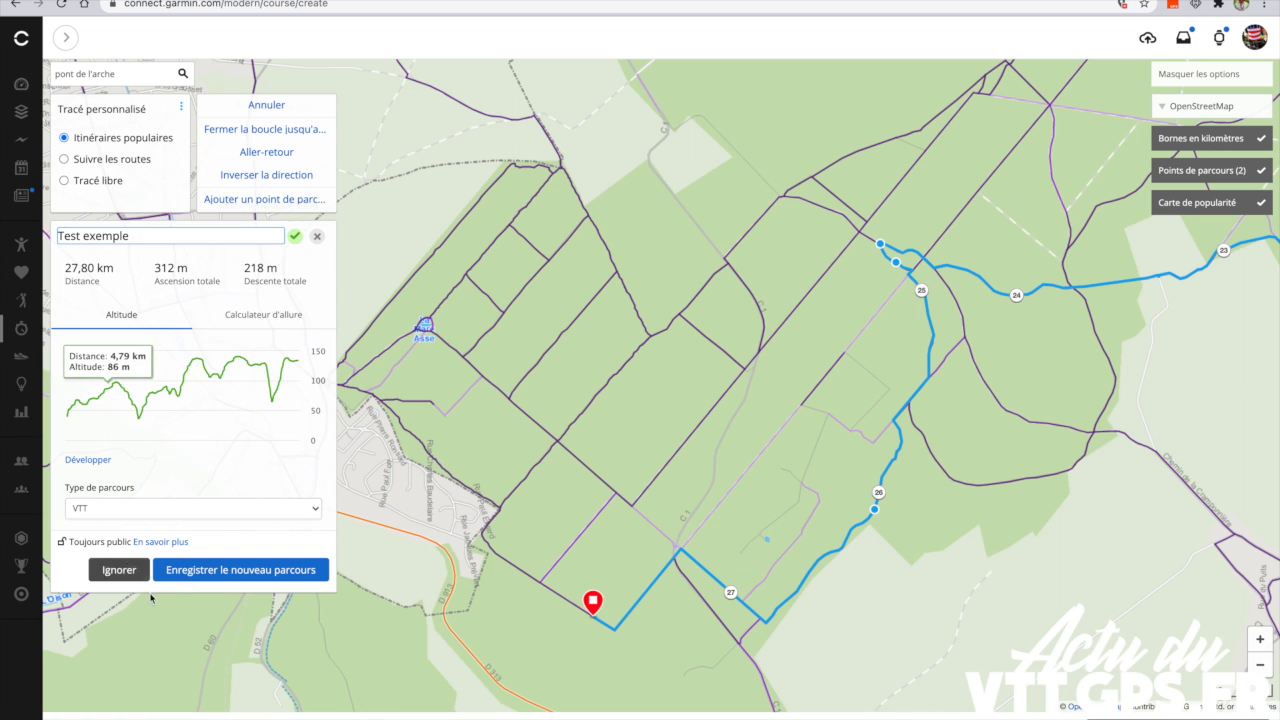
left_click(220, 571)
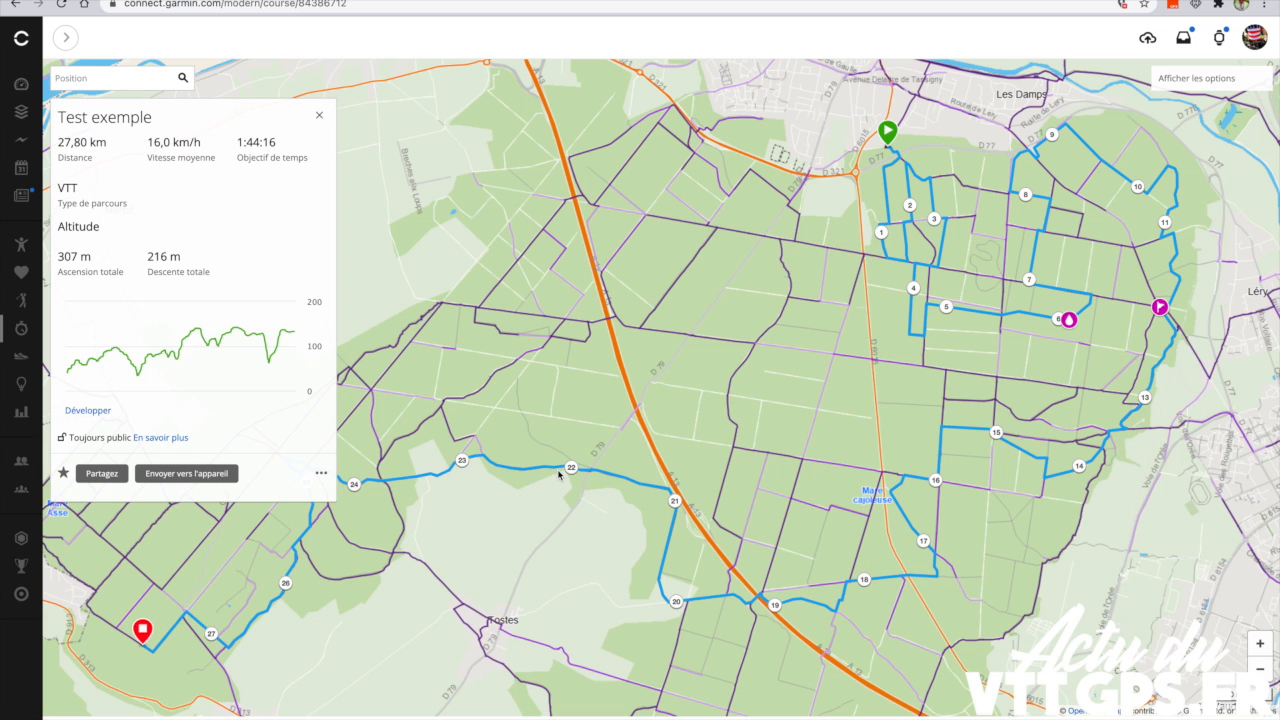
Step: Send the course to the Edge 1030 Plus and fenix 6 Pro Solar, declining to open Garmin Express
left_click(218, 480)
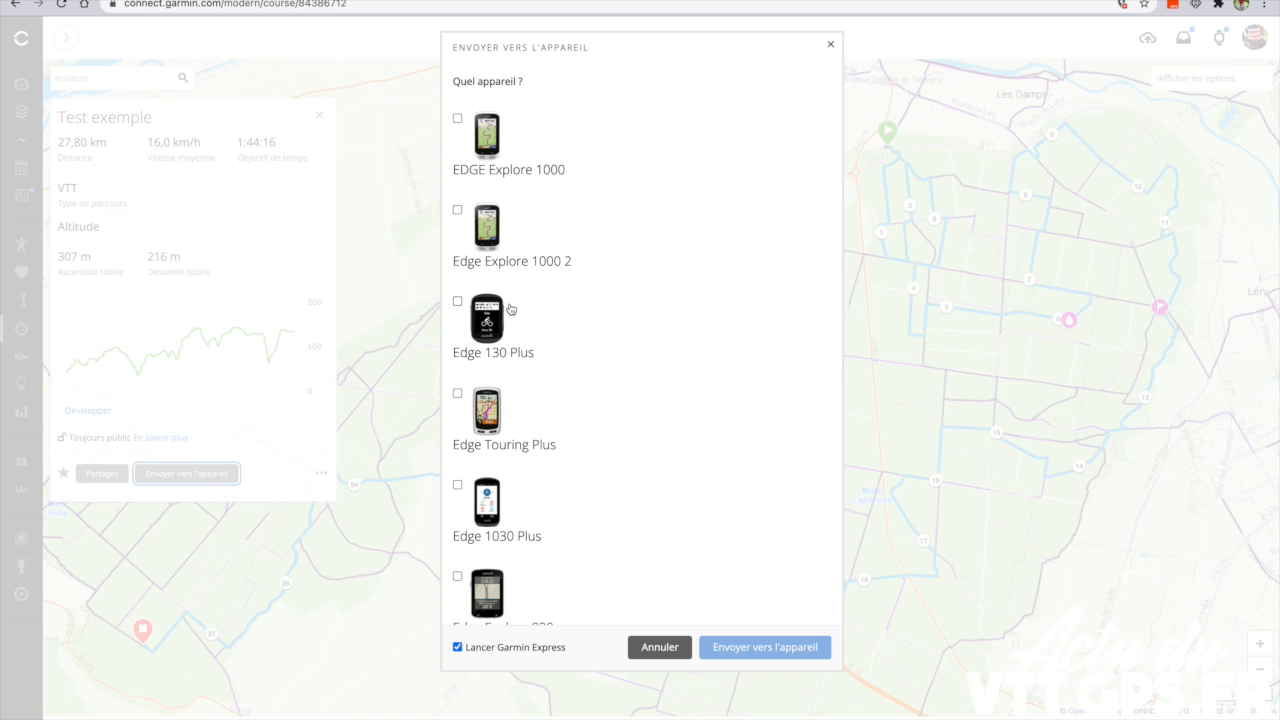
scroll(530, 350, "down", 3)
left_click(457, 346)
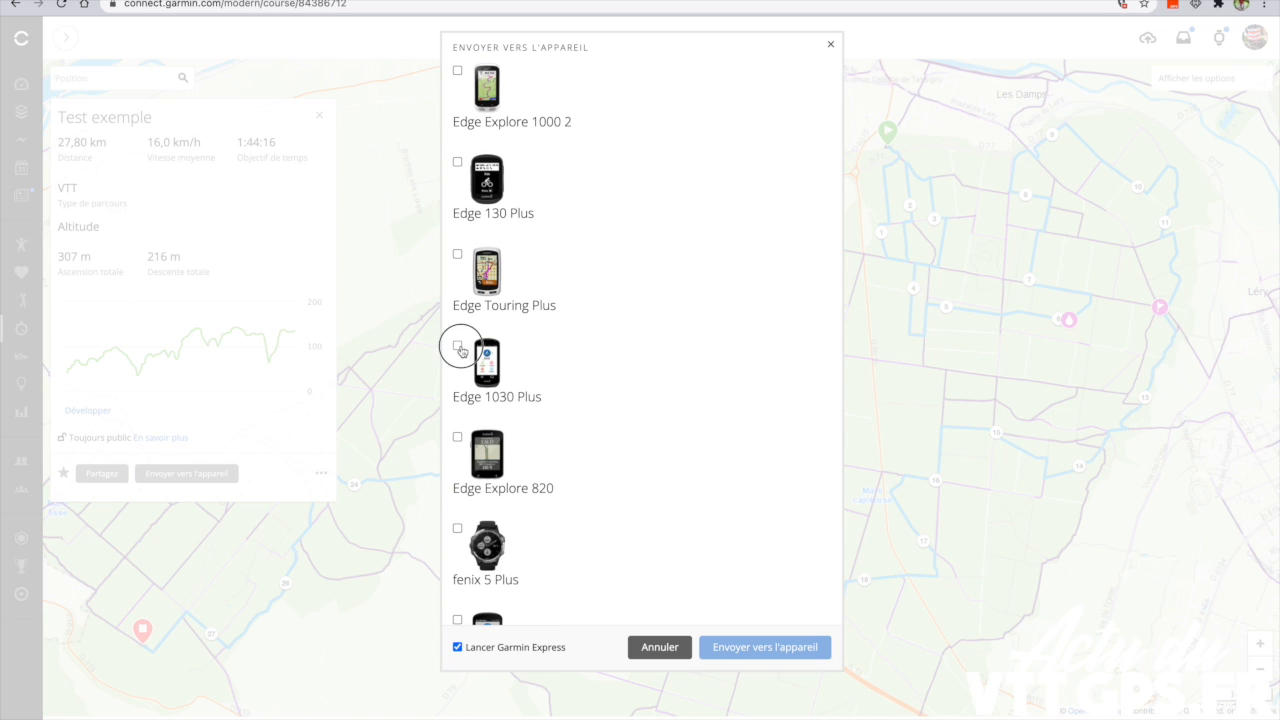
scroll(557, 414, "down", 3)
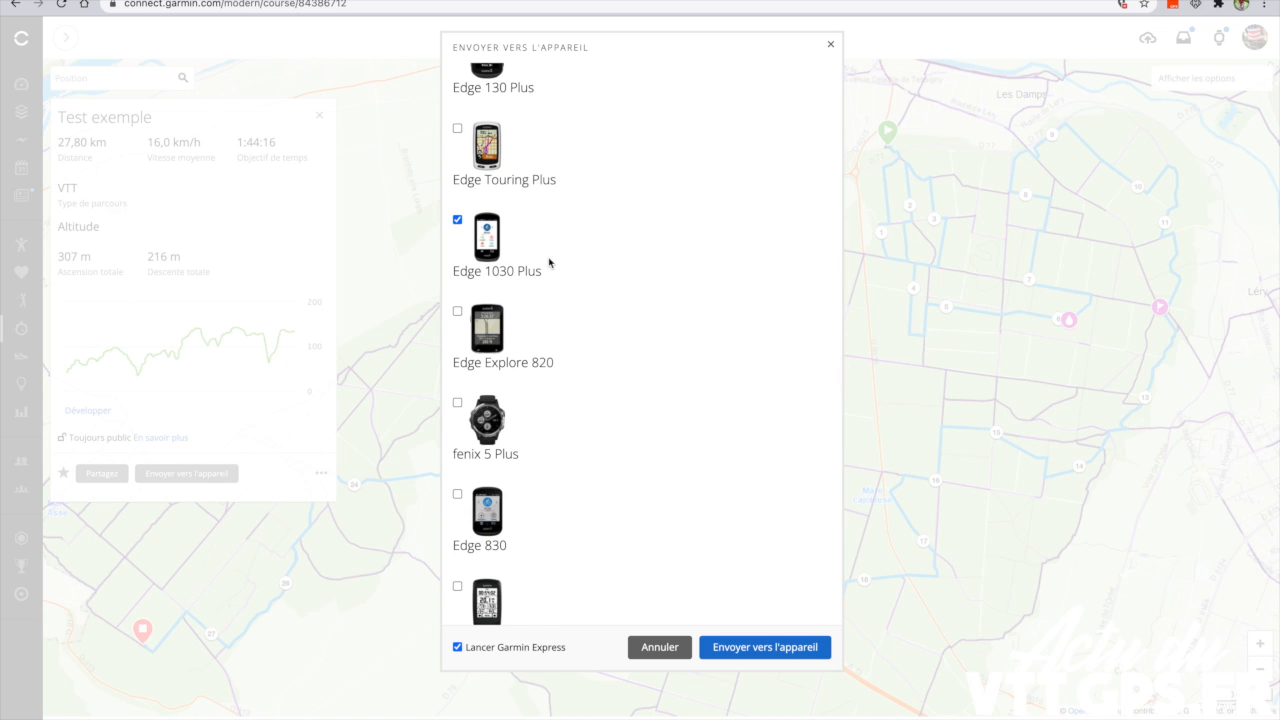
scroll(517, 537, "down", 10)
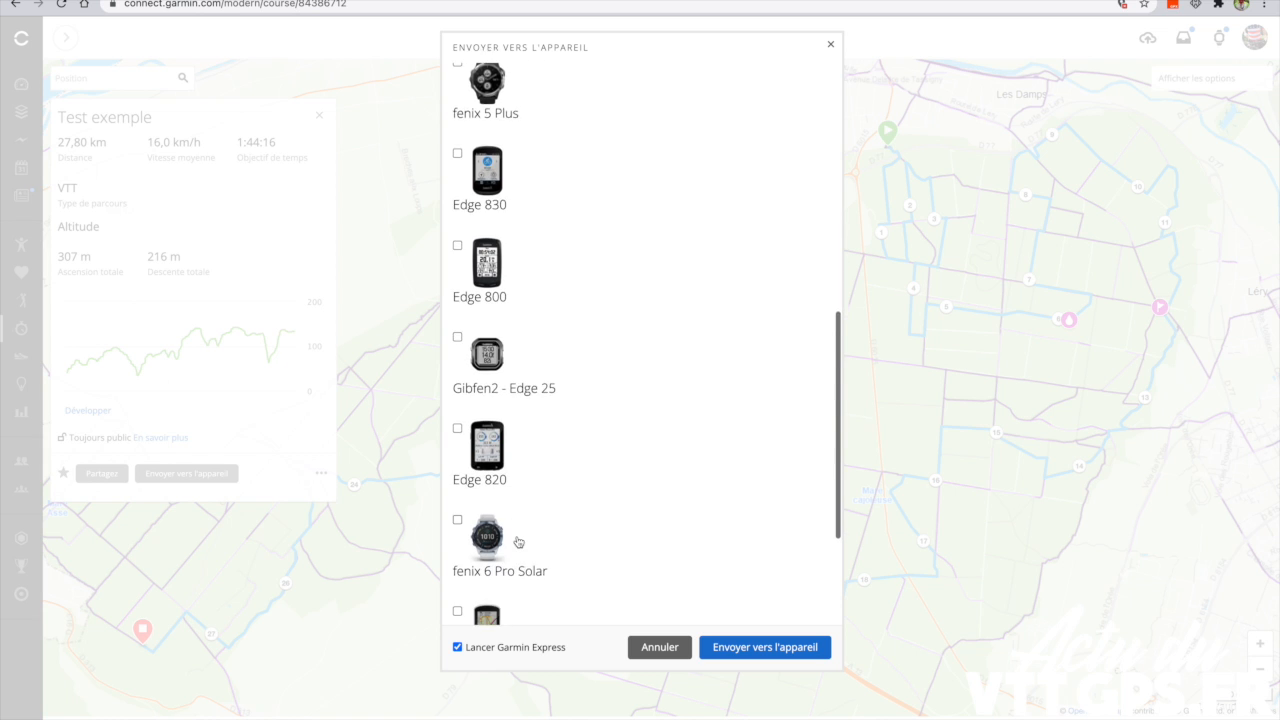
left_click(460, 364)
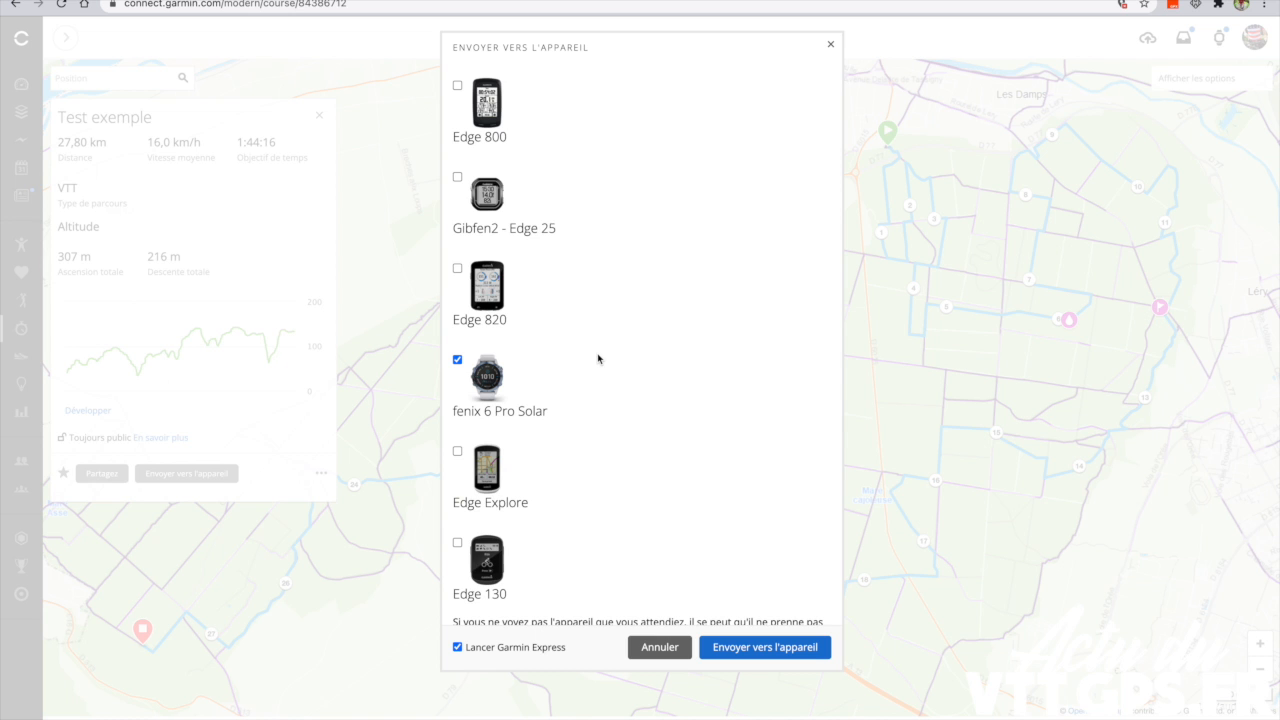
left_click(788, 652)
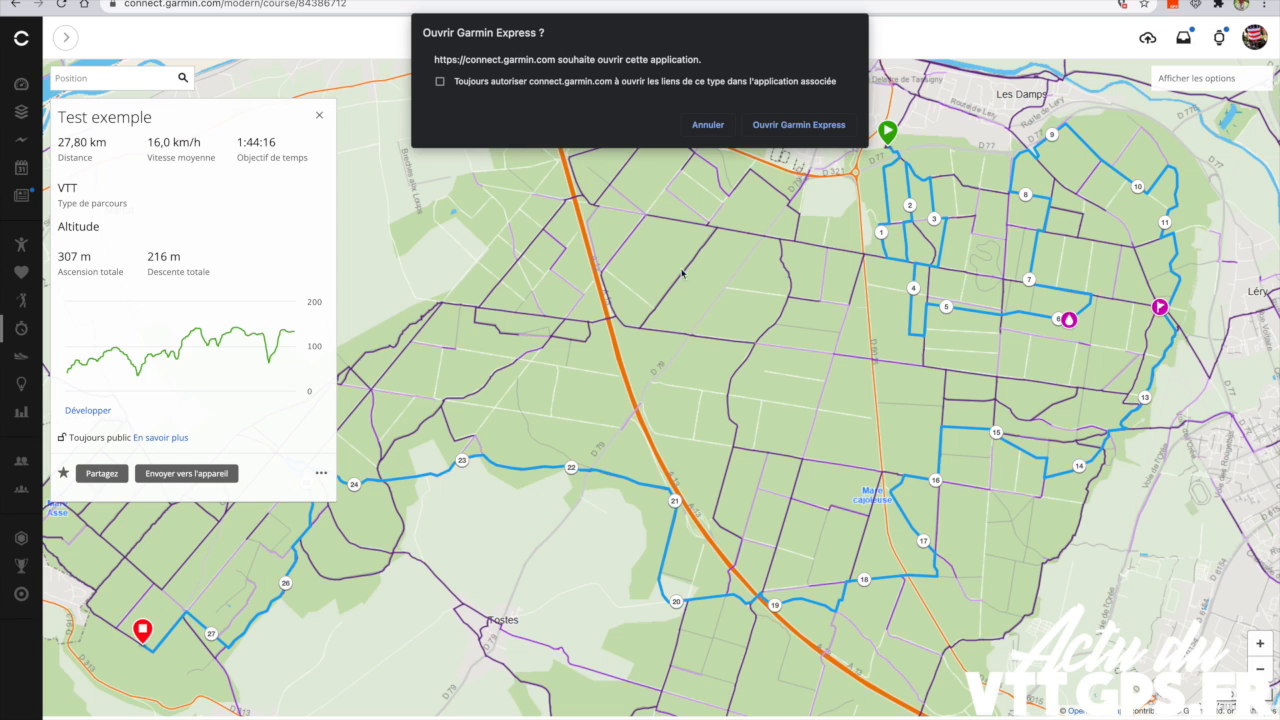
left_click(712, 126)
Step: Check the saved course's additional actions, including the GPX download, and examine its route on the map
left_click(323, 475)
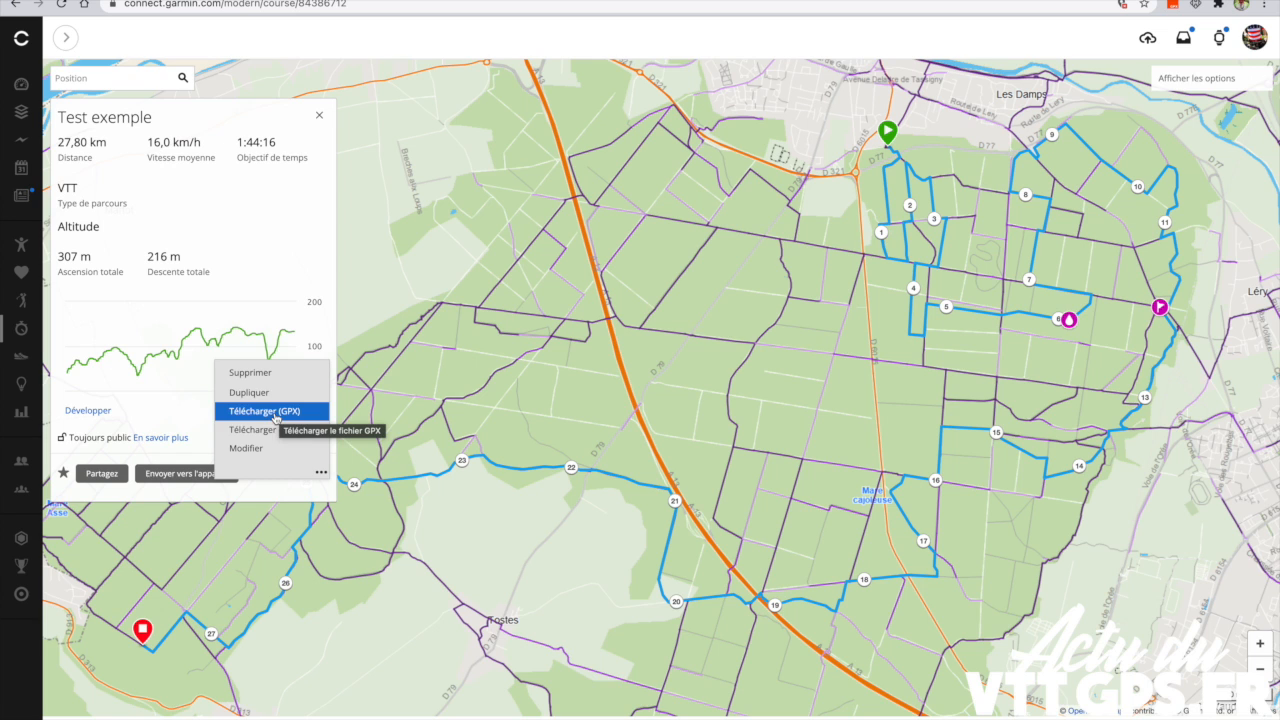
scroll(276, 418, "down", 1)
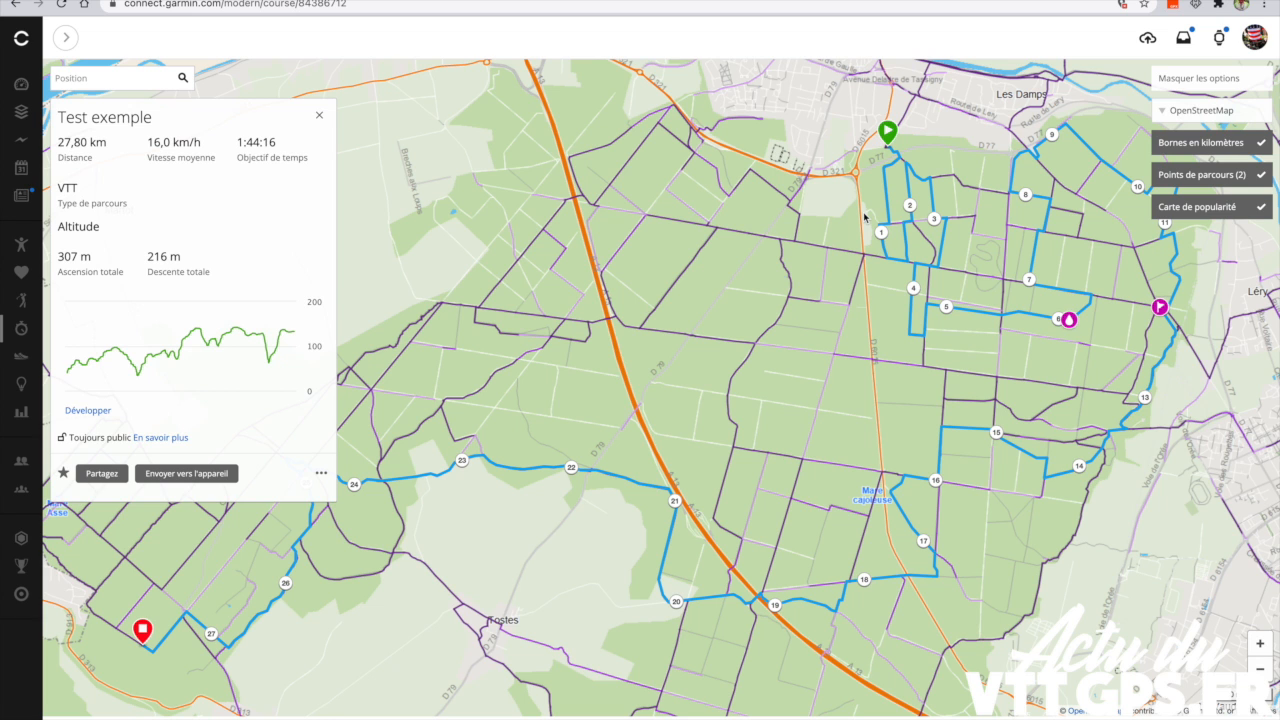
scroll(865, 215, "up", 2)
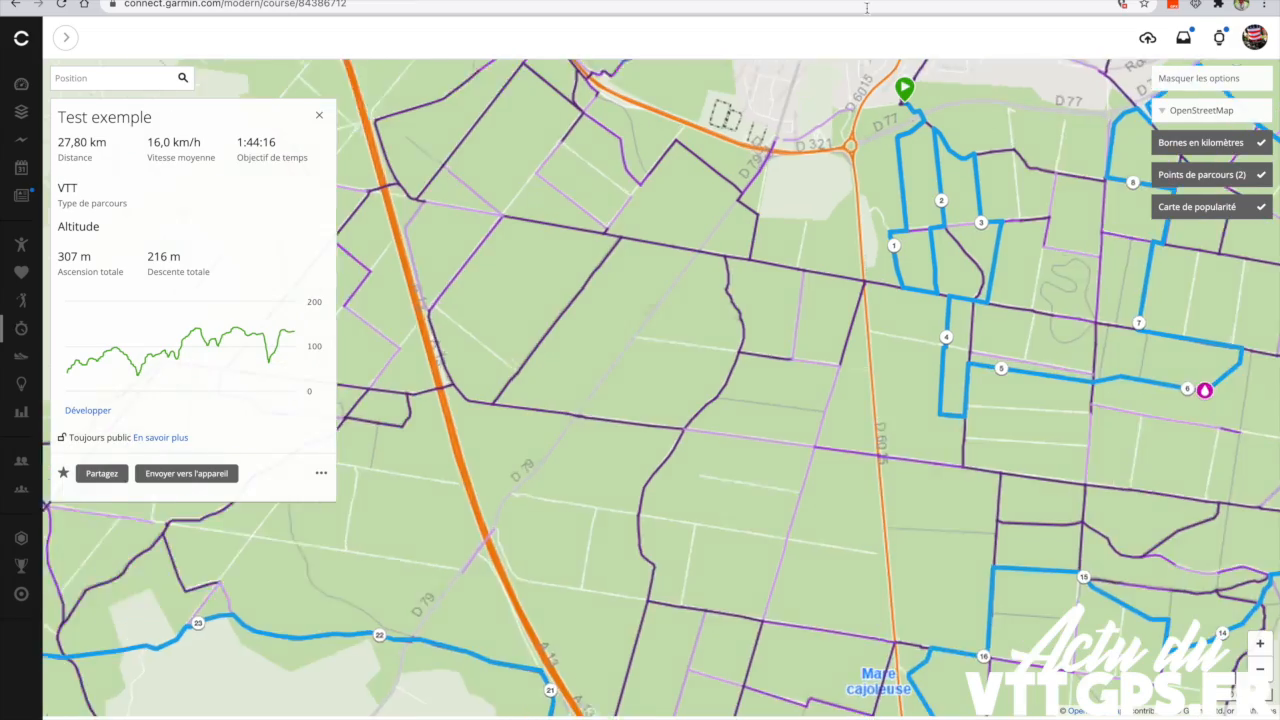
scroll(865, 215, "down", 2)
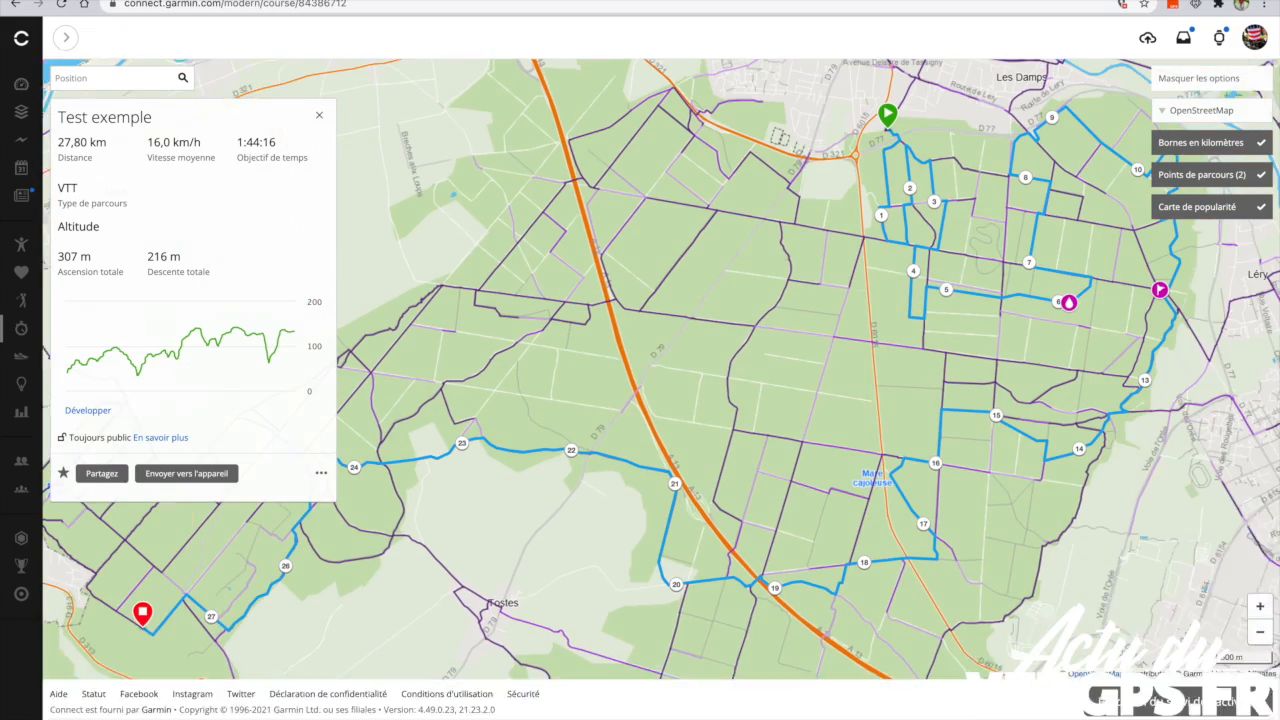